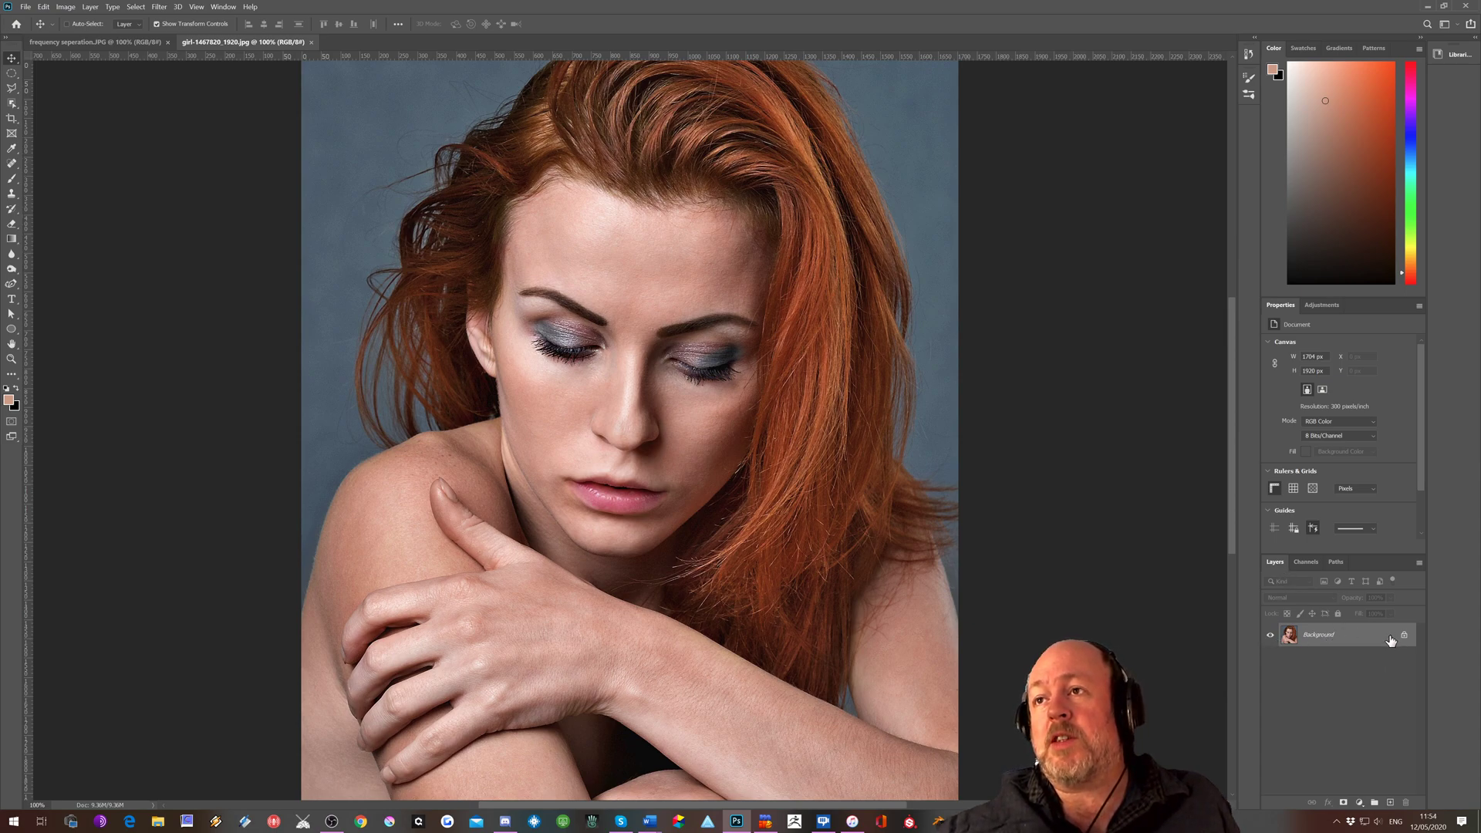
# Duplicate the Background layer twice, naming the lower copy "blur" and the upper copy "texture"
pyautogui.moveTo(1383, 638); pyautogui.dragTo(1392, 802)
pyautogui.moveTo(1382, 642); pyautogui.dragTo(1391, 803)
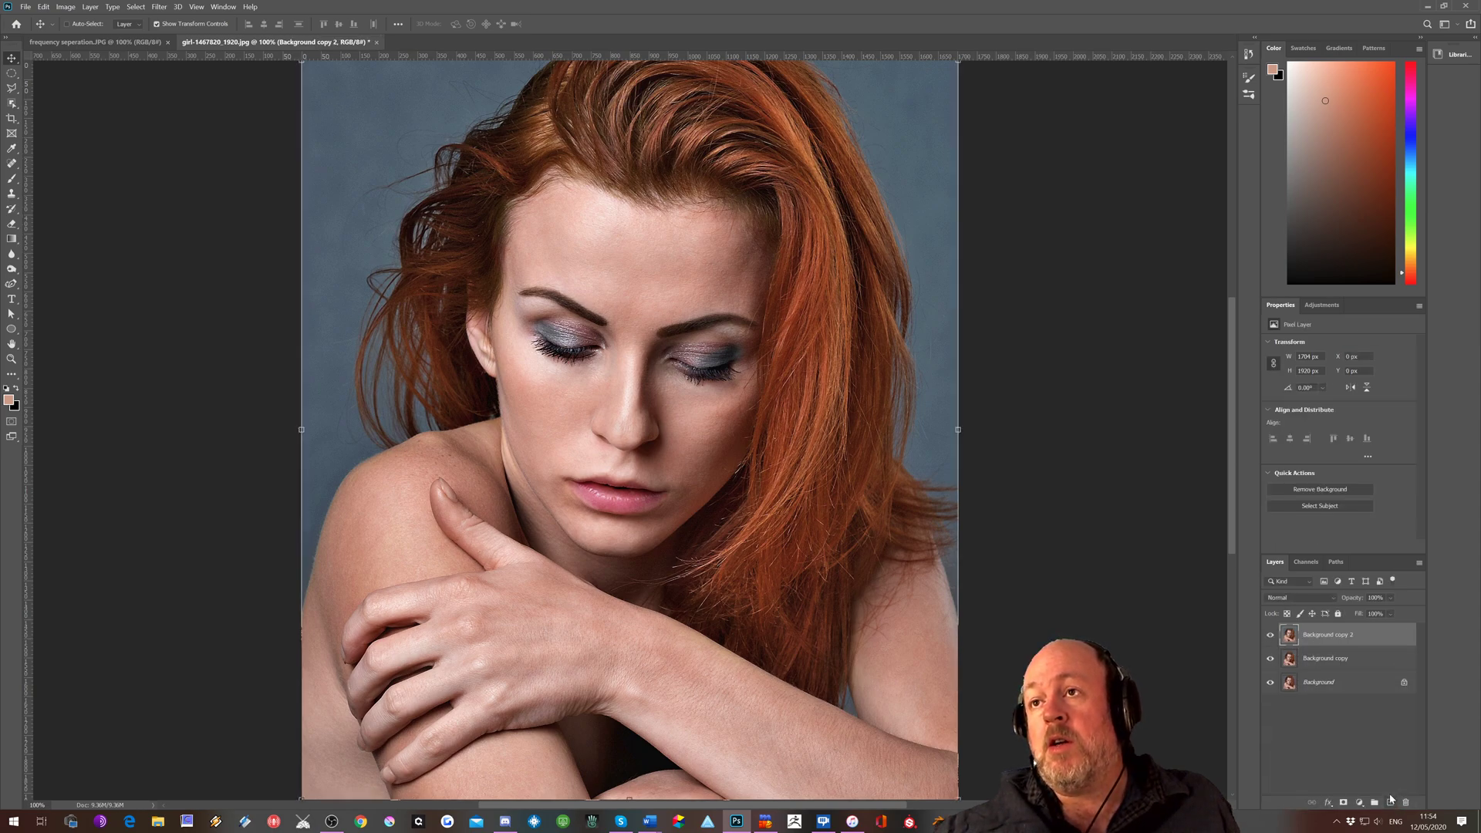
pyautogui.doubleClick(1322, 659)
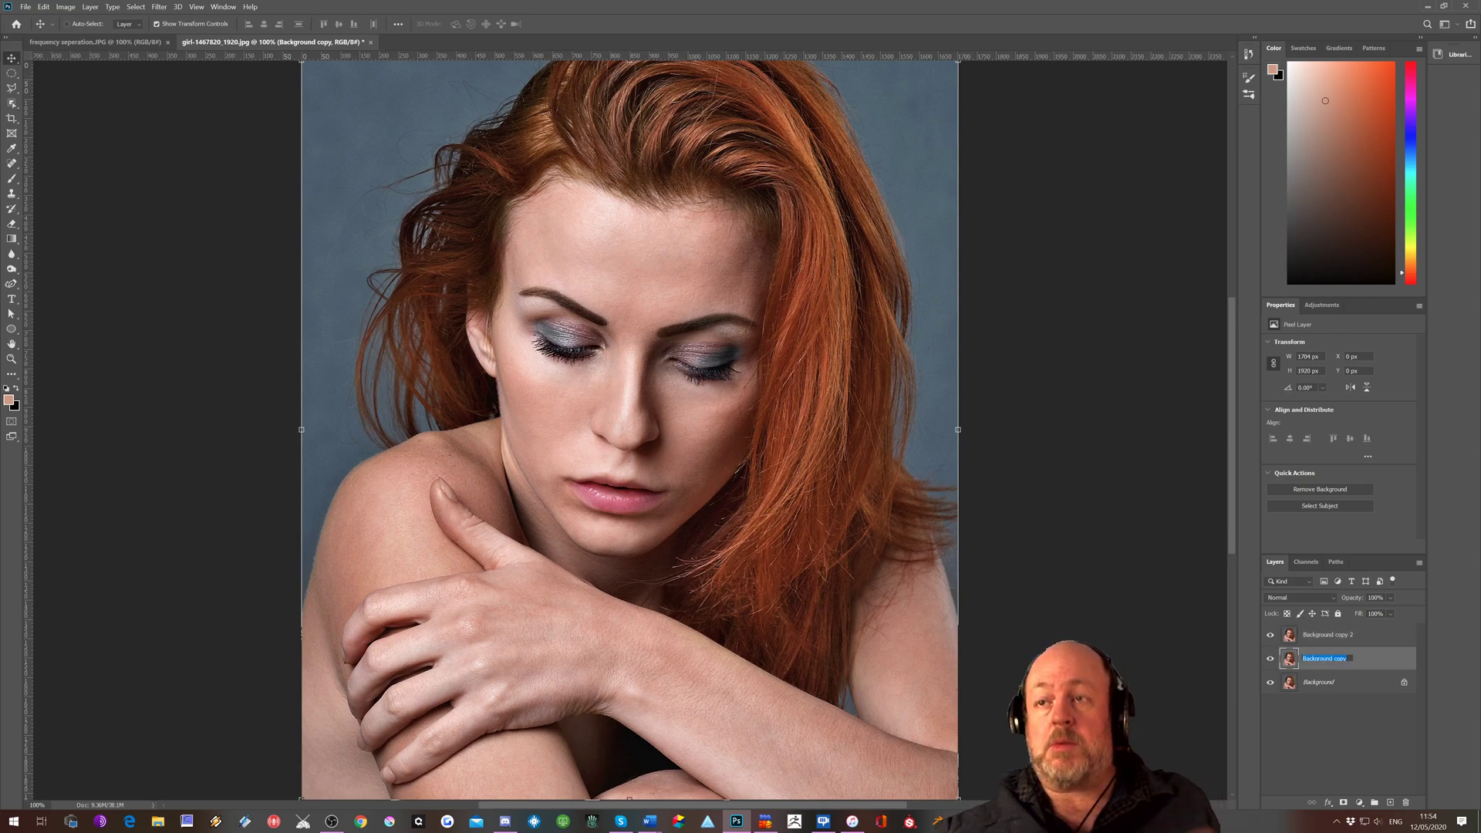
pyautogui.write('blur')
pyautogui.press('Return')
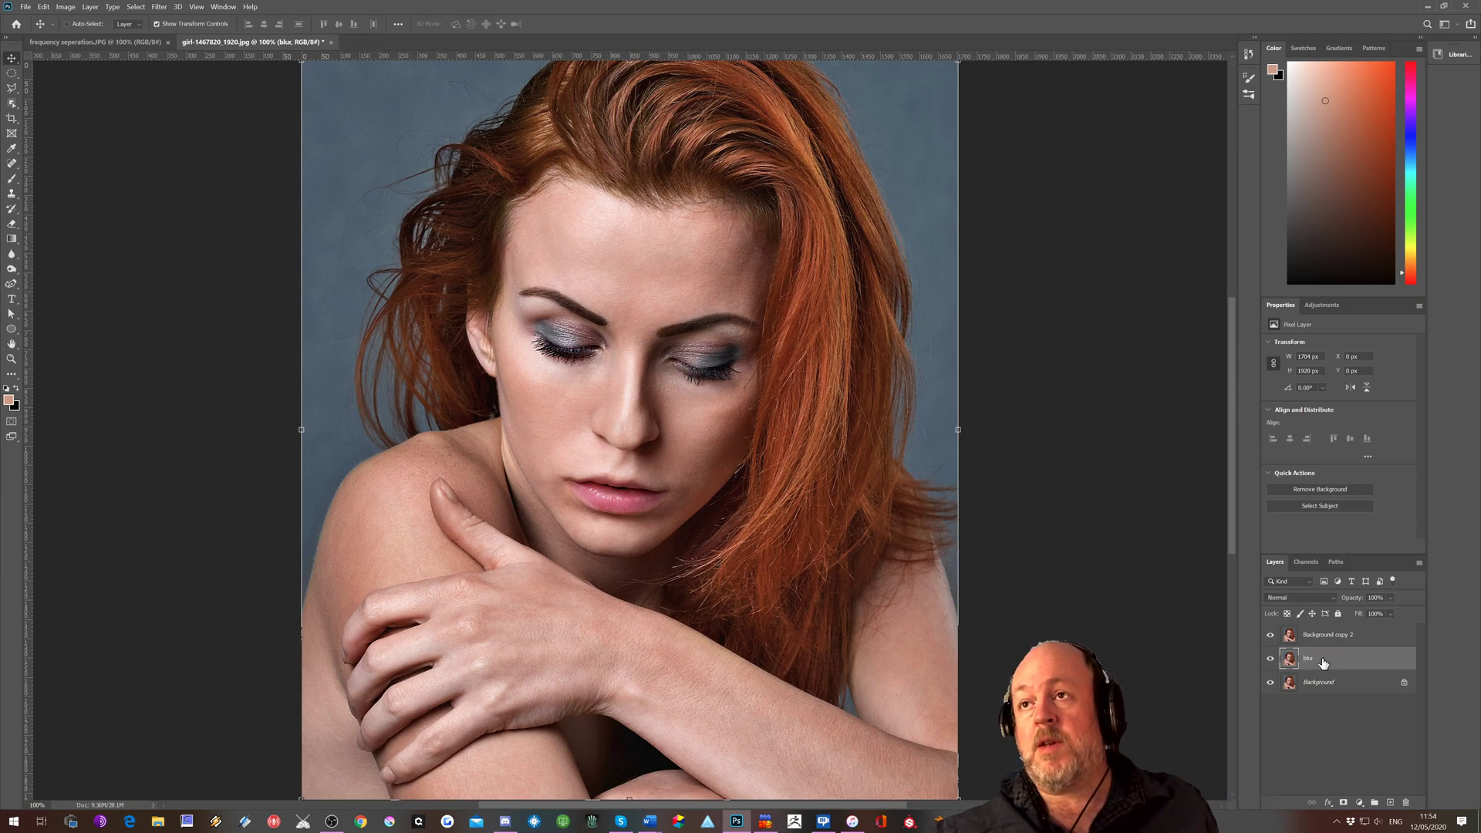
pyautogui.doubleClick(1323, 634)
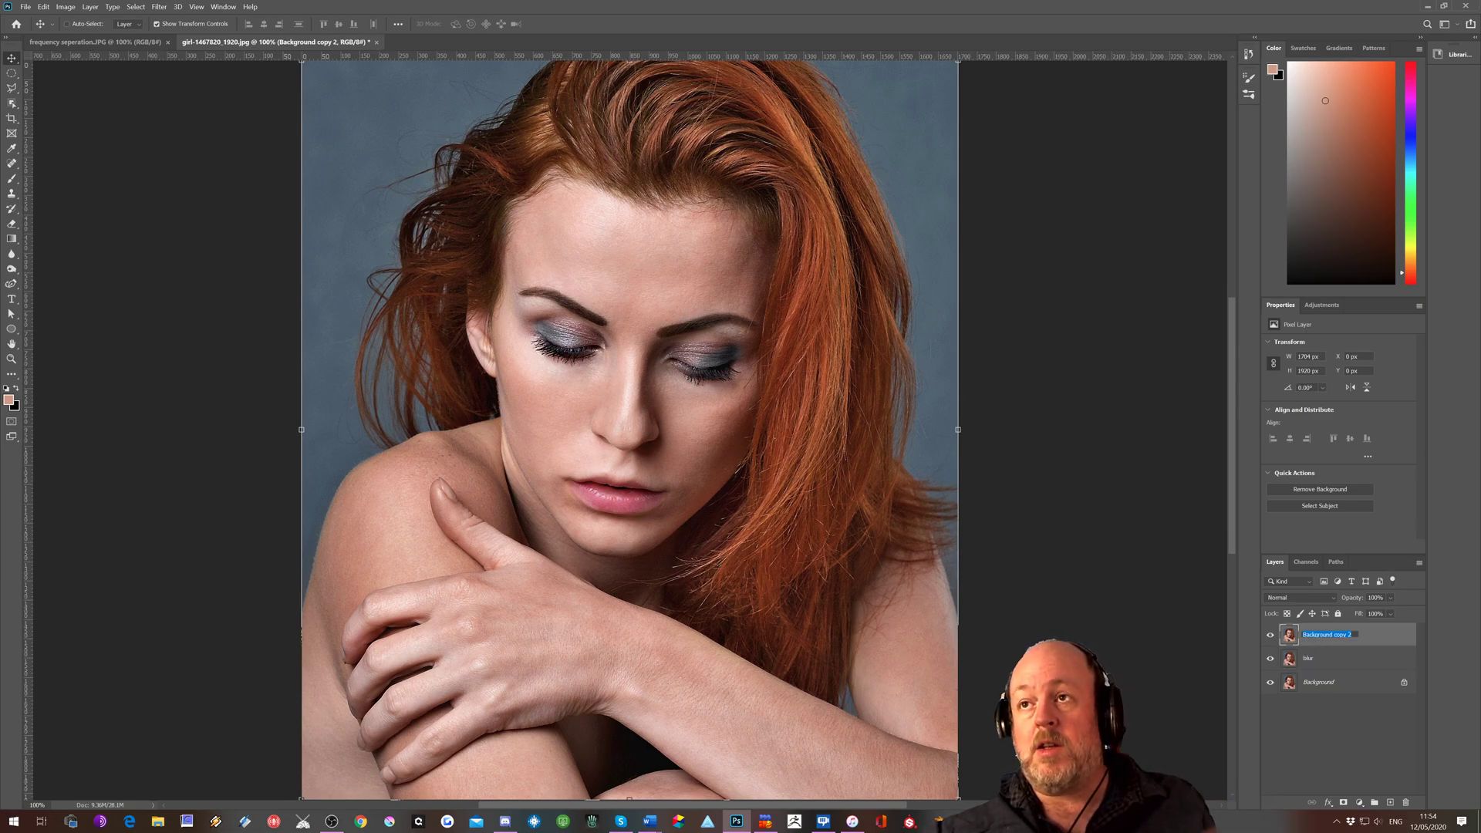
pyautogui.write('texture')
pyautogui.press('Return')
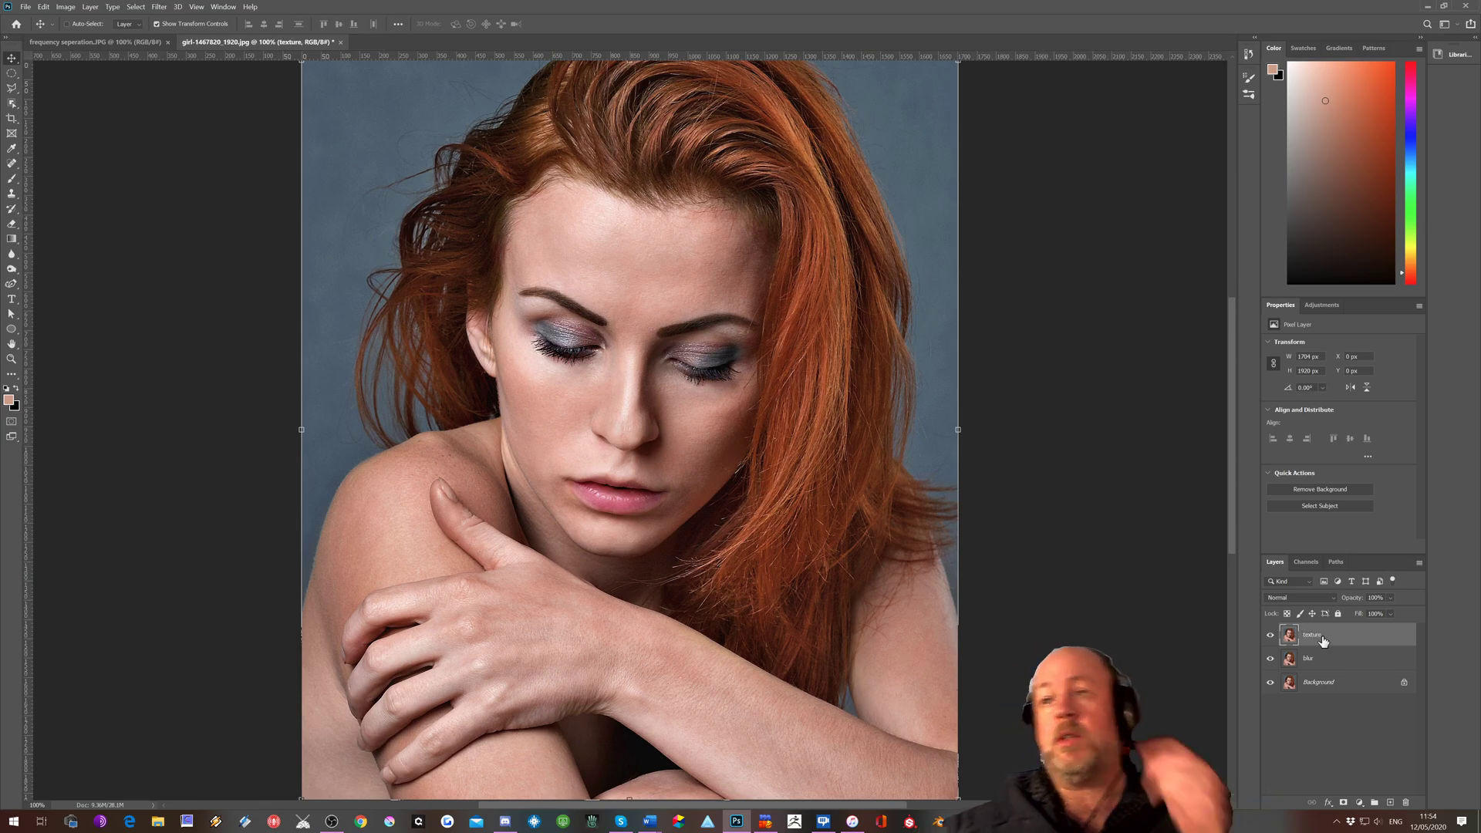
# Hide the texture layer and convert the blur layer to a smart object
pyautogui.click(1271, 635)
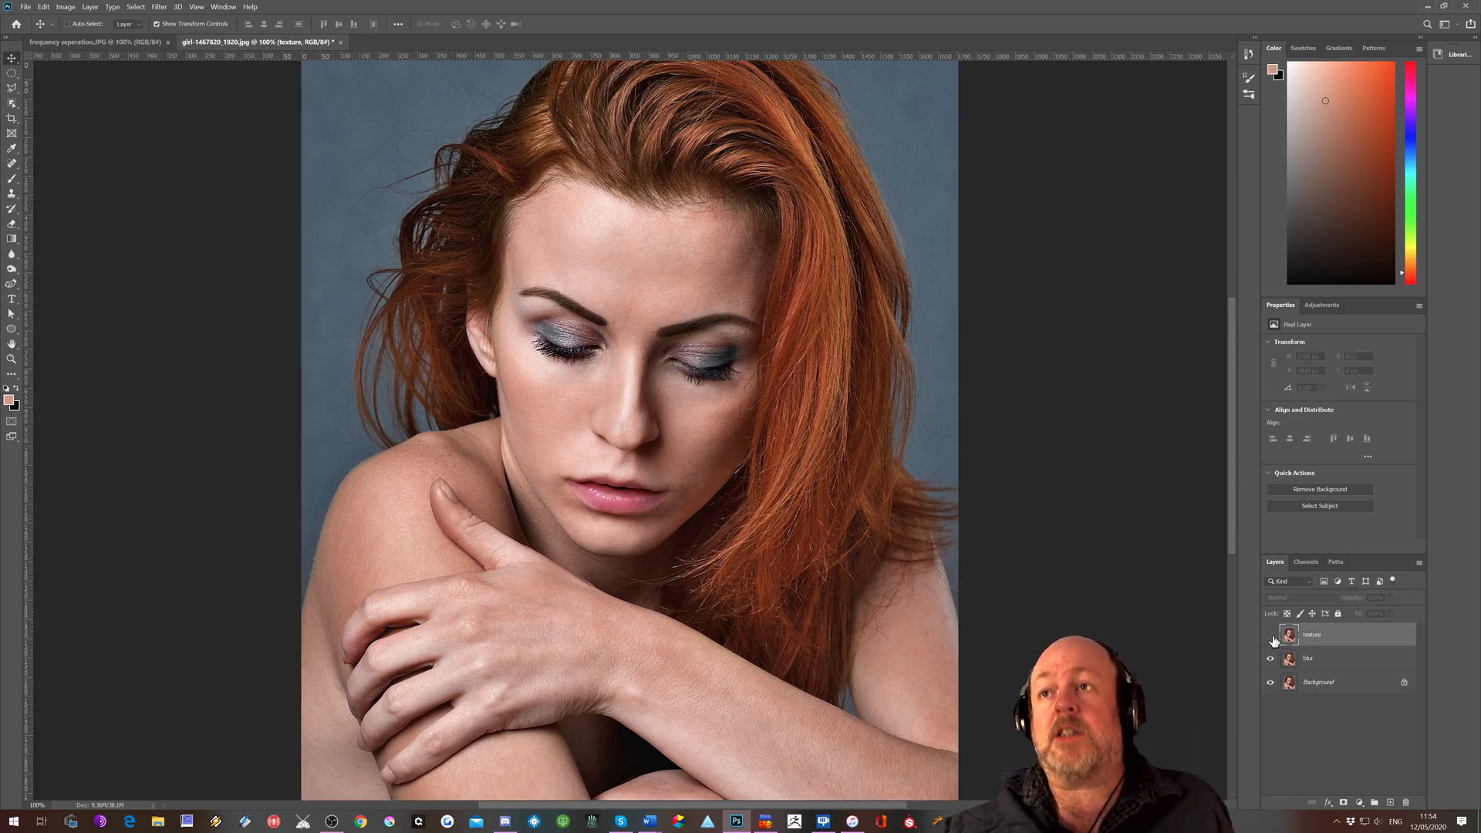
pyautogui.click(1317, 659)
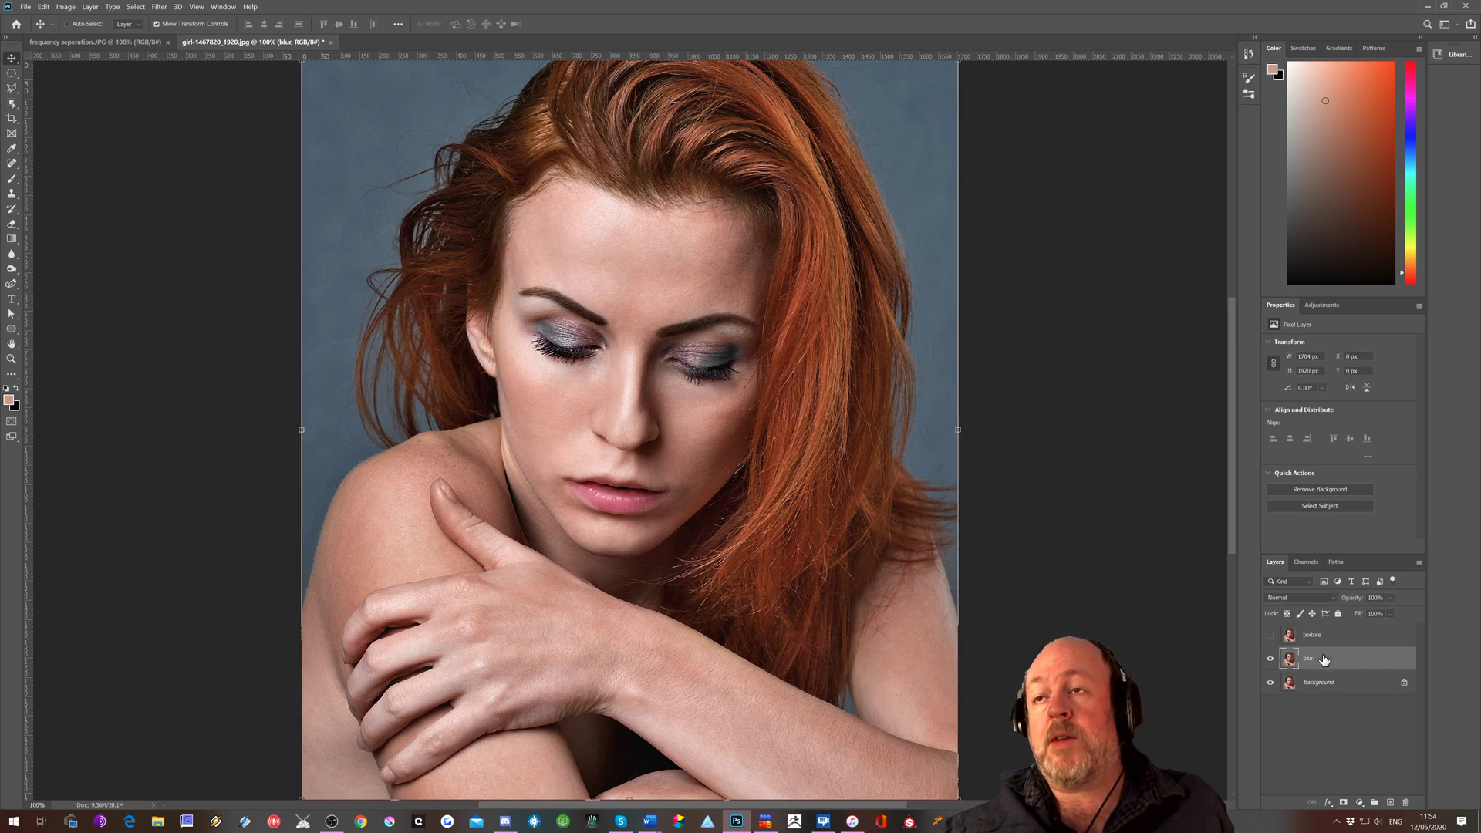
pyautogui.rightClick(1324, 659)
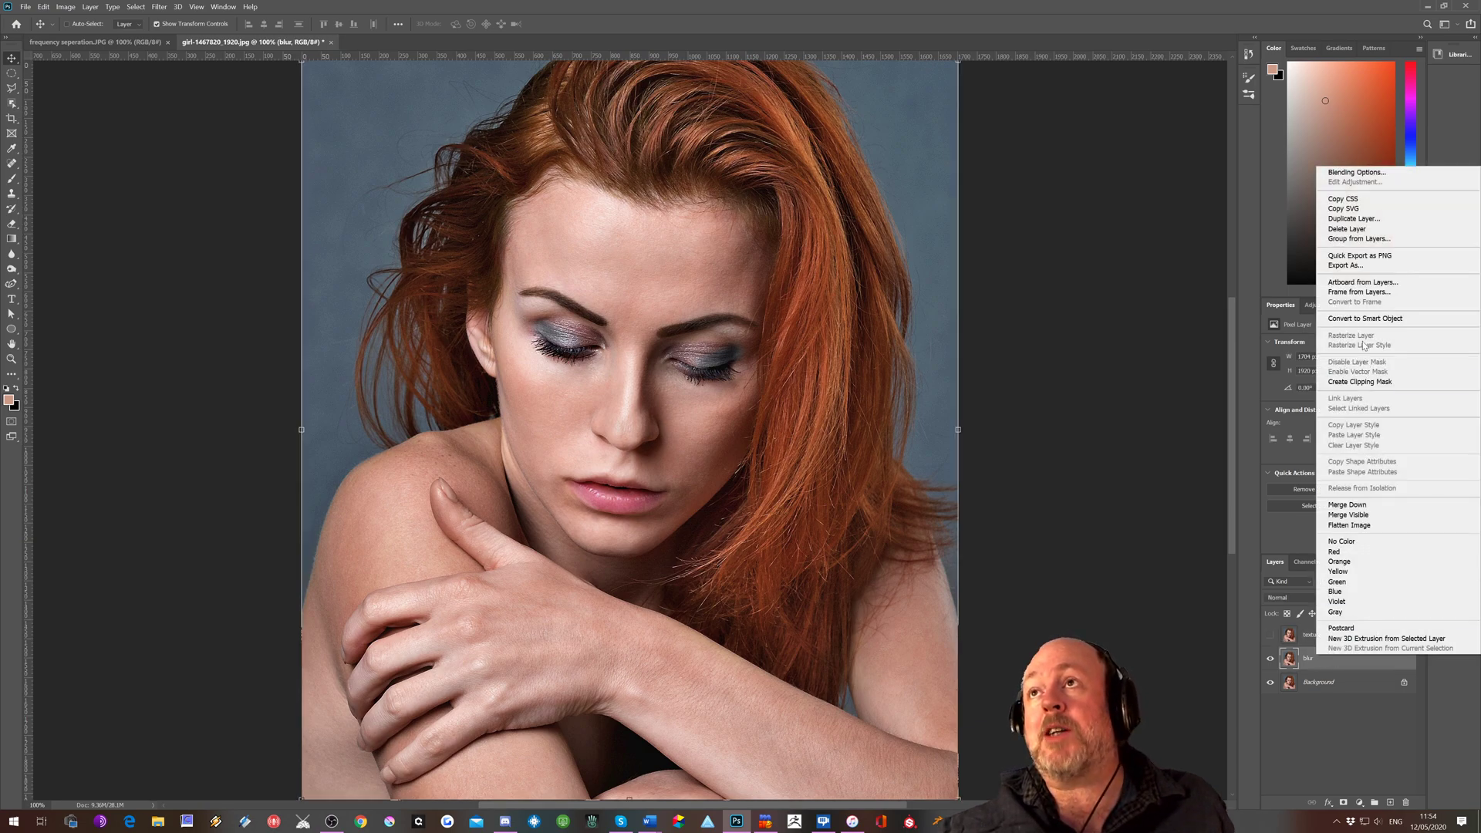
pyautogui.click(1356, 319)
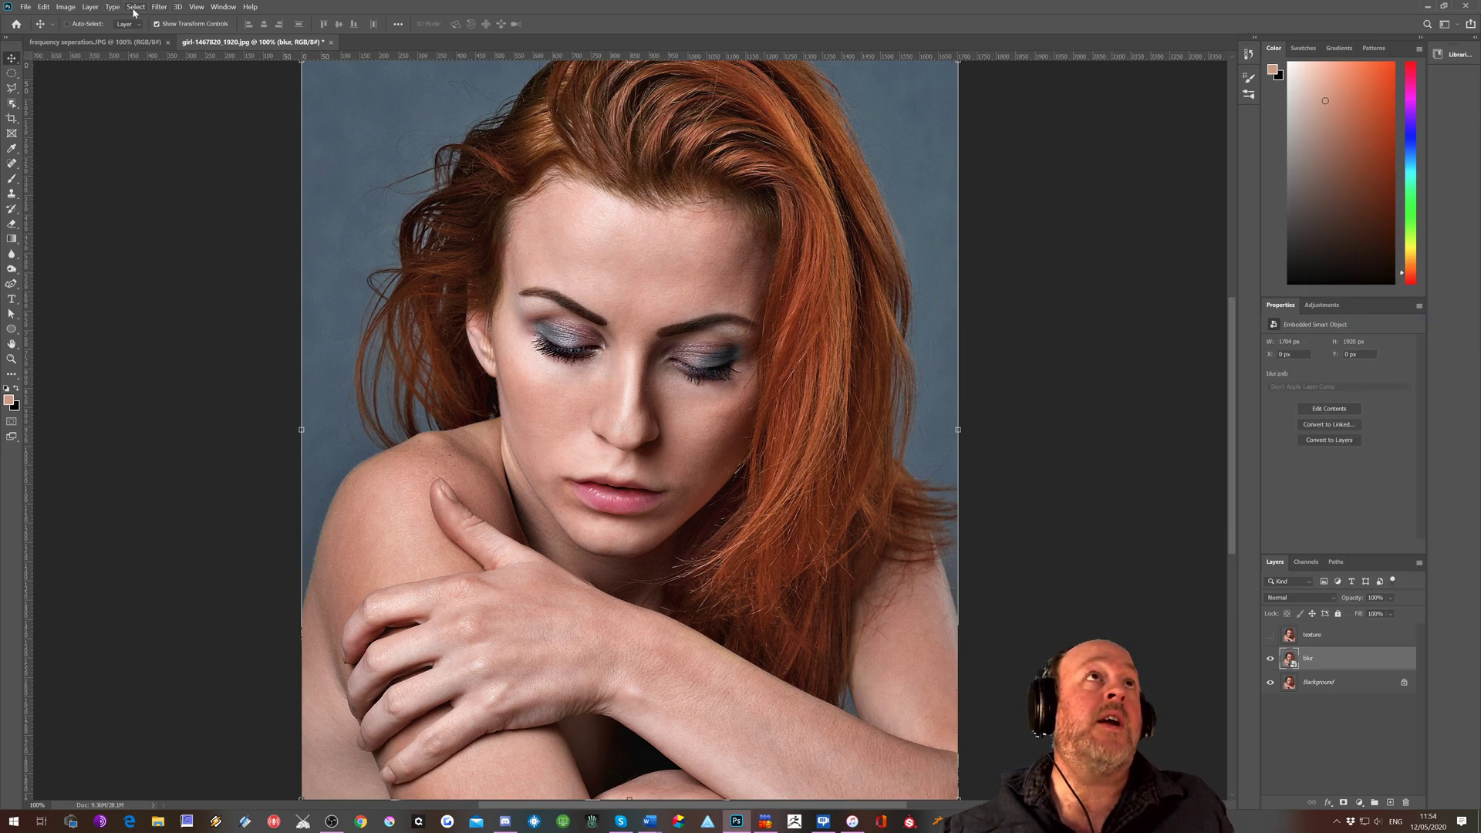
# Apply a Gaussian Blur with a radius of 3.6 pixels to the blur layer, just enough to smooth out the skin texture
pyautogui.click(158, 8)
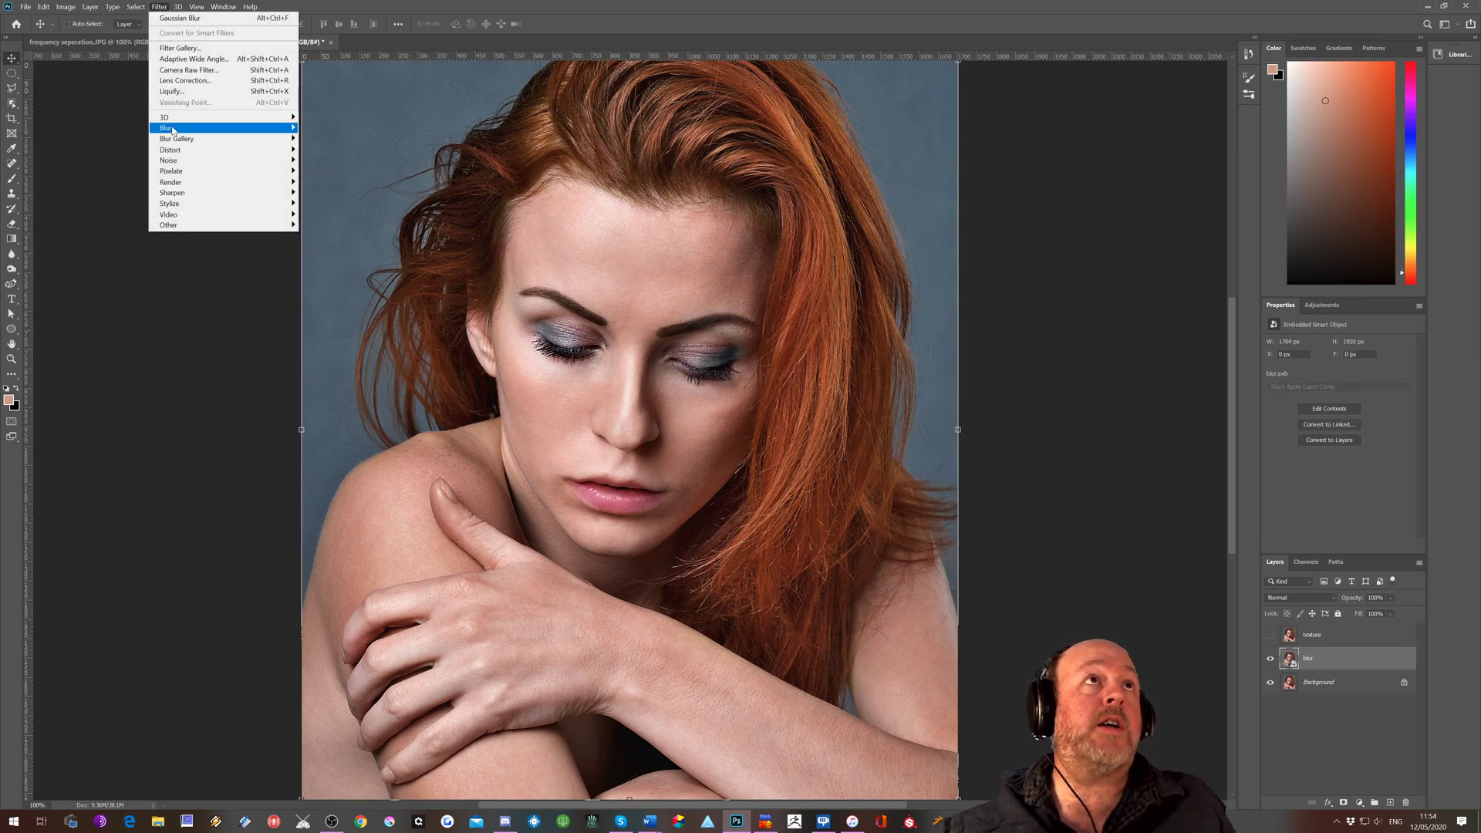
pyautogui.moveTo(172, 130)
pyautogui.click(347, 172)
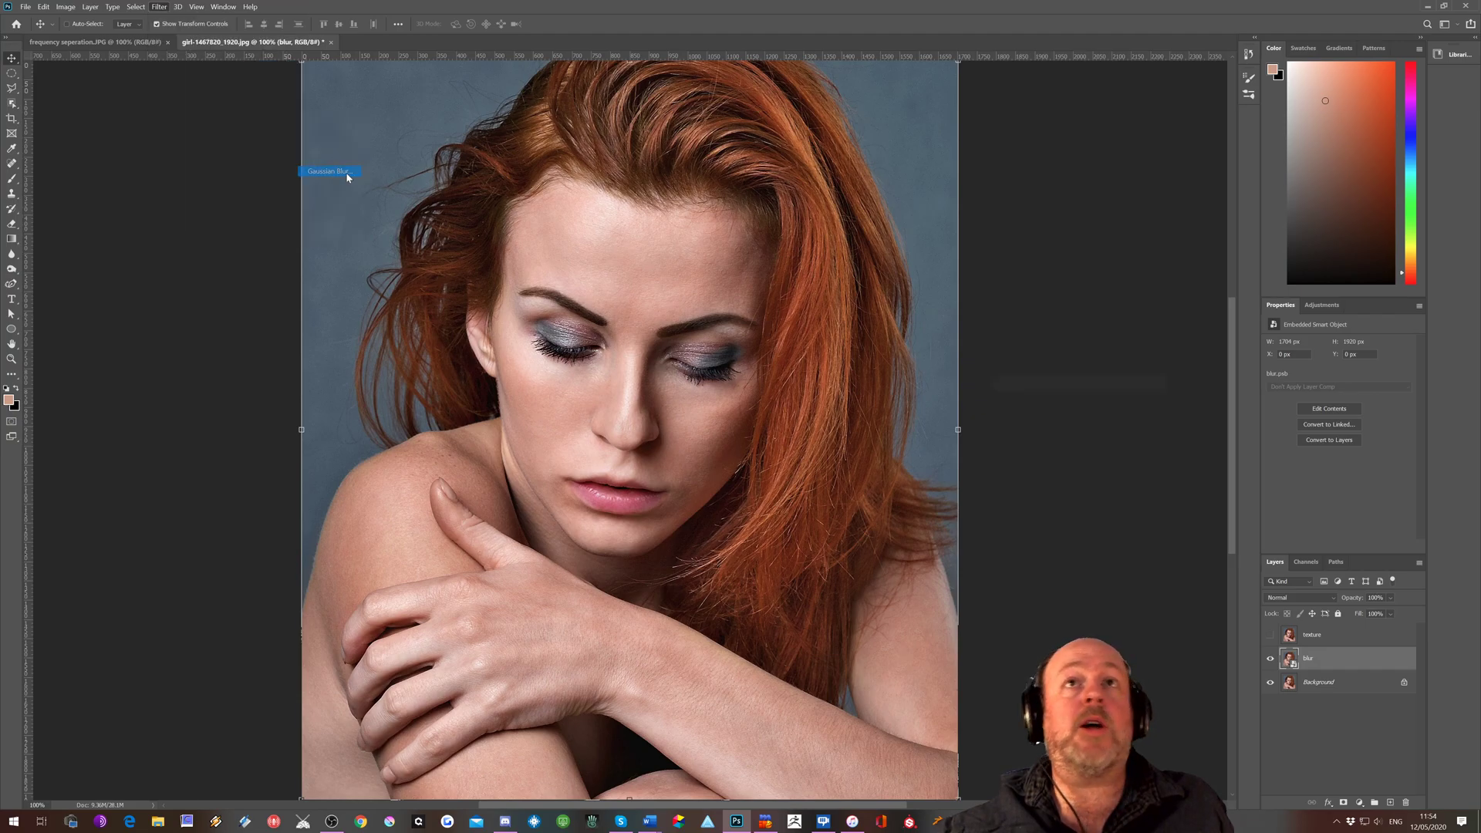
pyautogui.moveTo(1052, 480); pyautogui.dragTo(1074, 569)
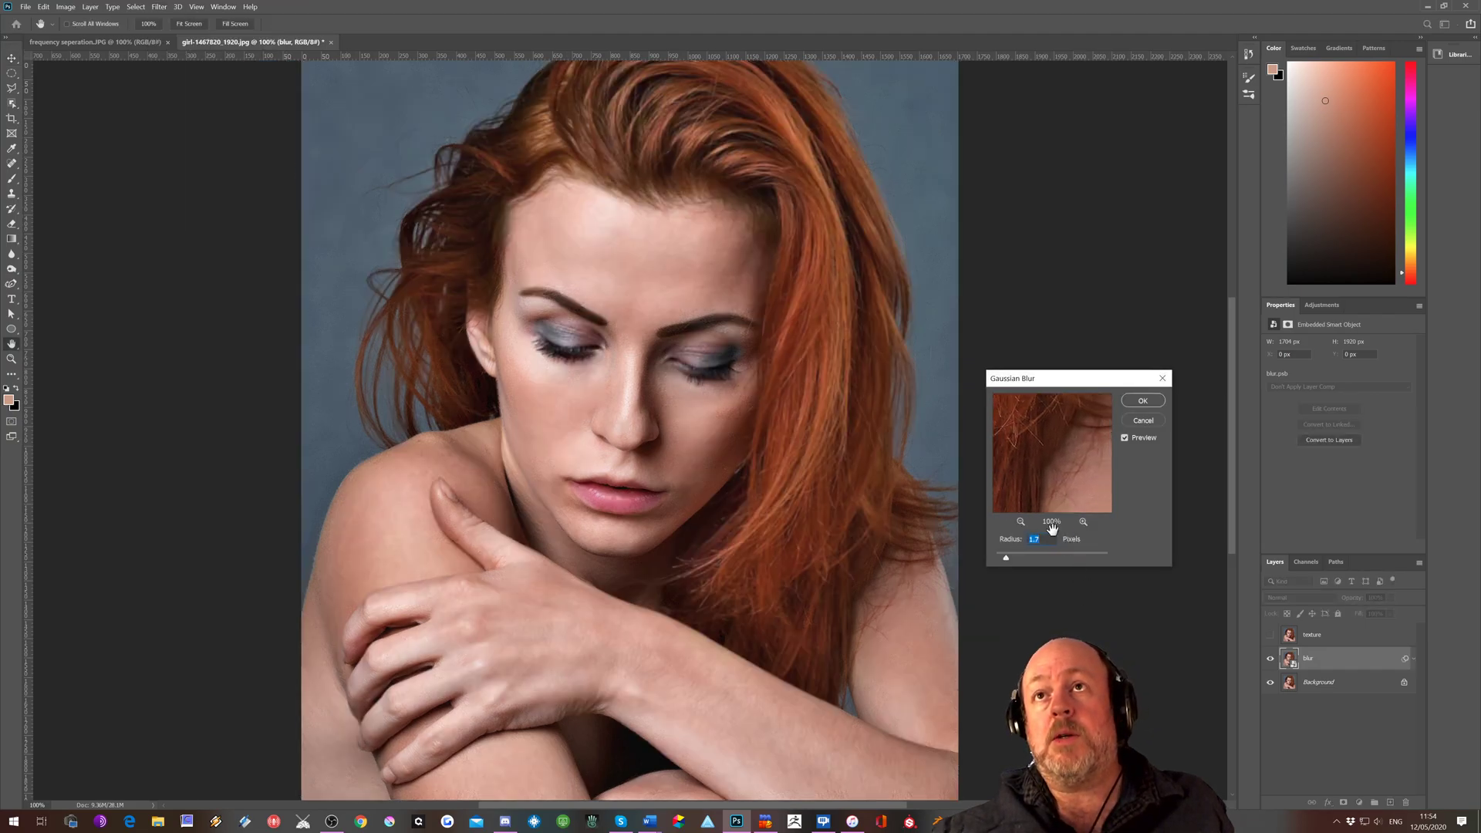
pyautogui.moveTo(1137, 455); pyautogui.dragTo(1149, 464)
pyautogui.moveTo(996, 430); pyautogui.dragTo(1046, 530)
pyautogui.moveTo(1055, 437); pyautogui.dragTo(1051, 467)
pyautogui.moveTo(1005, 555); pyautogui.dragTo(999, 554)
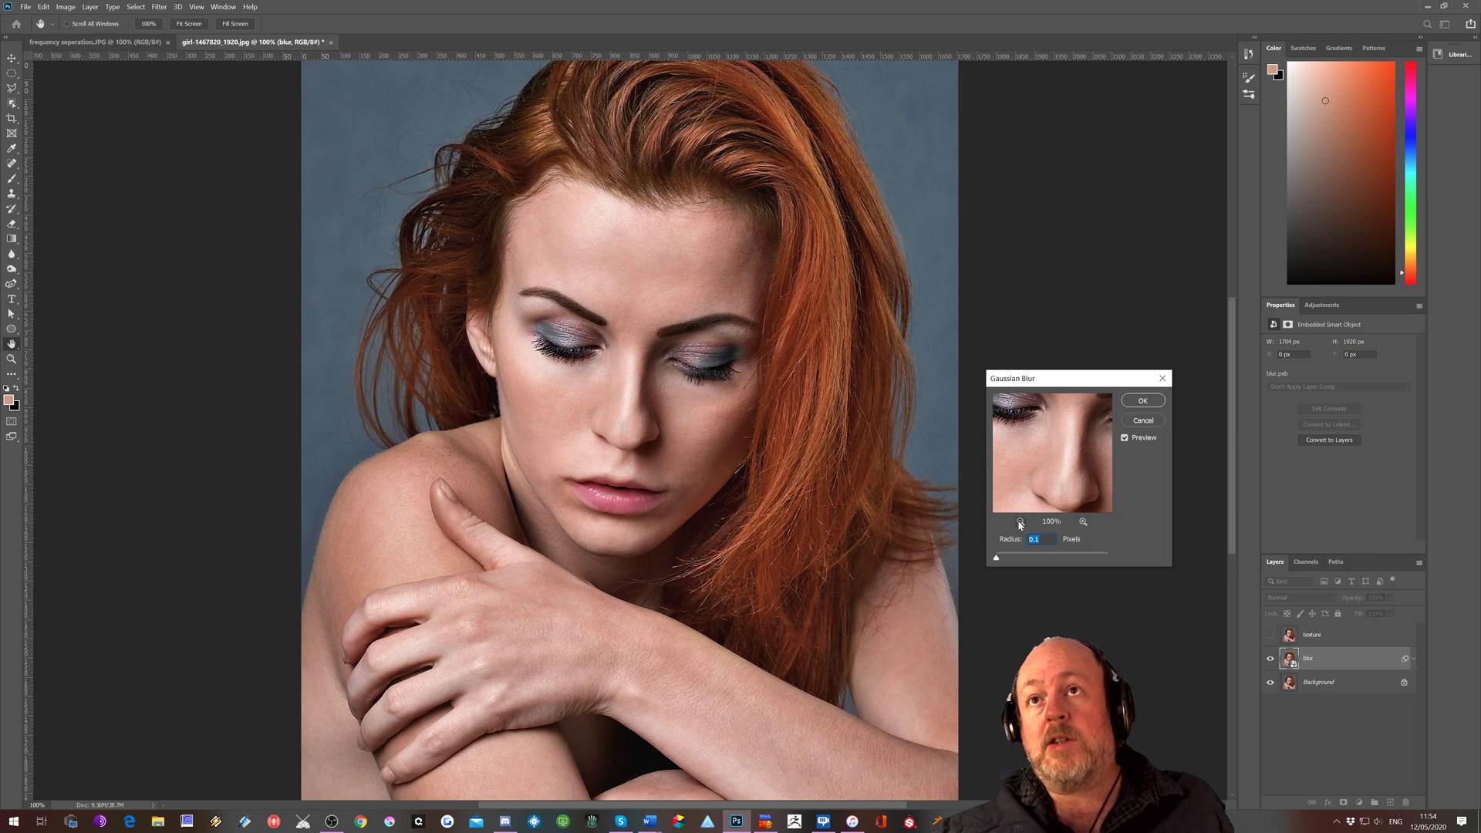
pyautogui.click(1019, 522)
pyautogui.click(1083, 523)
pyautogui.click(1084, 522)
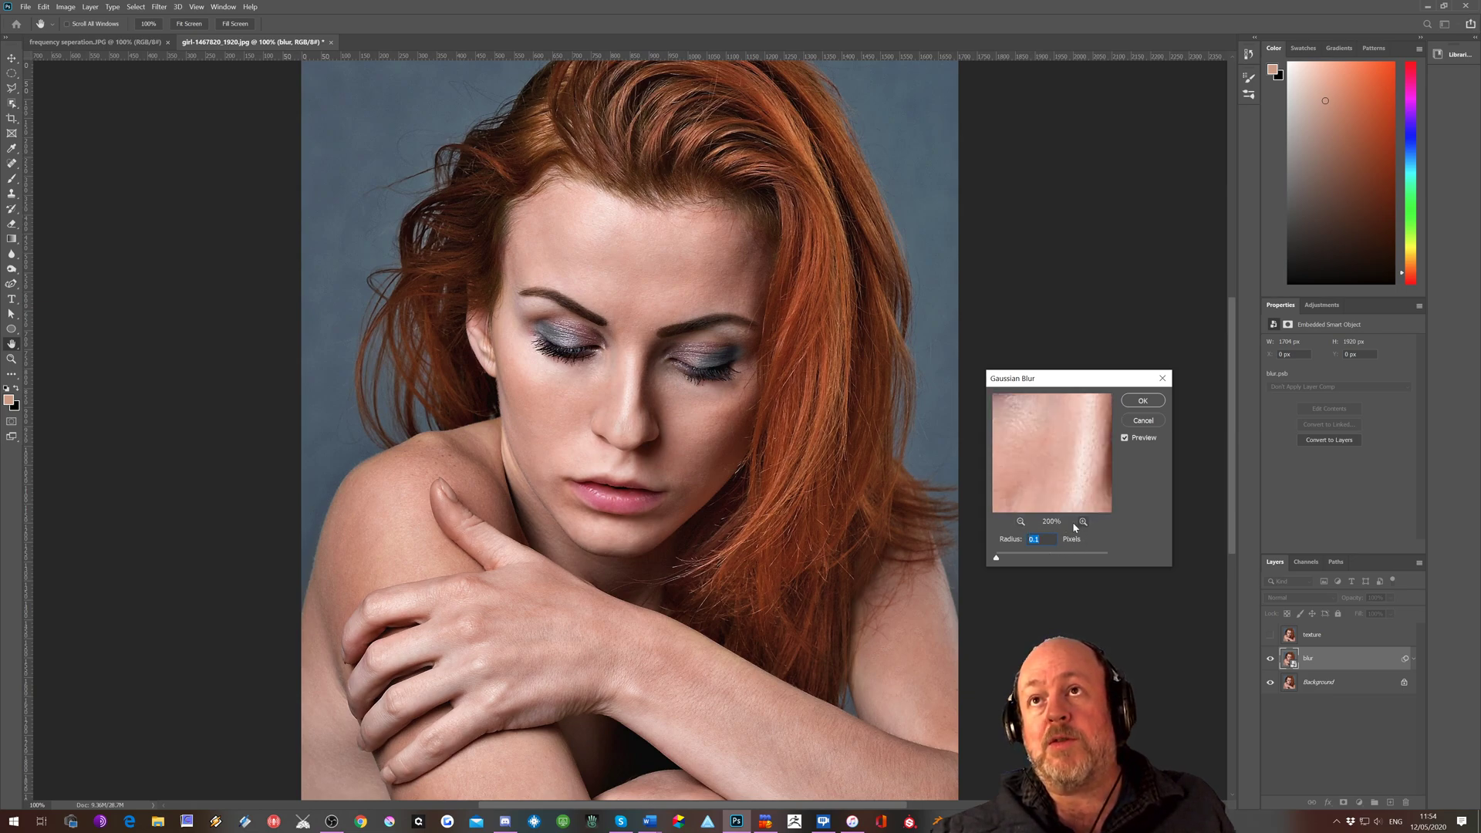
pyautogui.moveTo(995, 558); pyautogui.dragTo(1008, 559)
pyautogui.moveTo(1040, 505); pyautogui.dragTo(1054, 409)
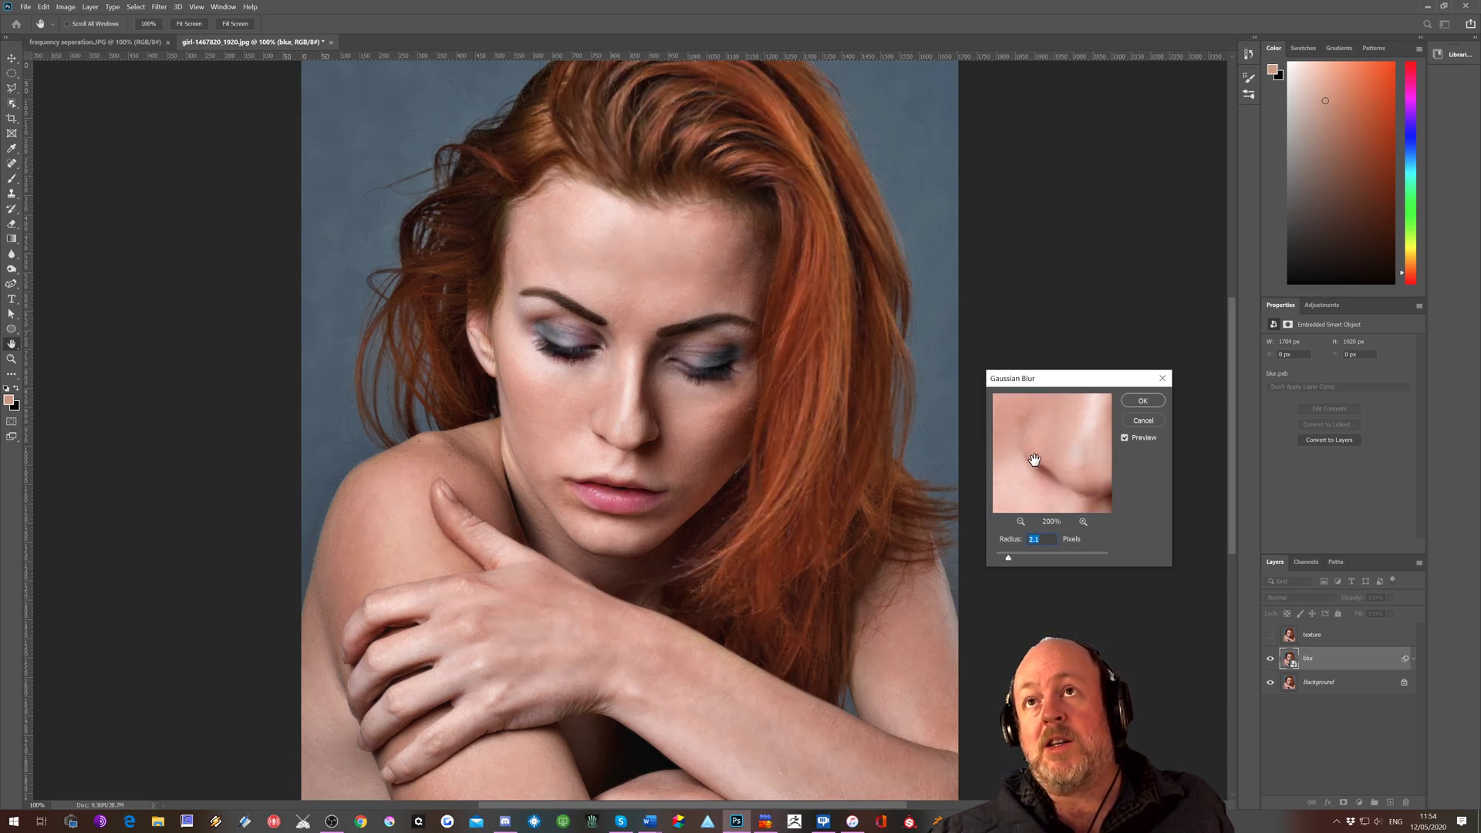
pyautogui.moveTo(1010, 560); pyautogui.dragTo(1013, 561)
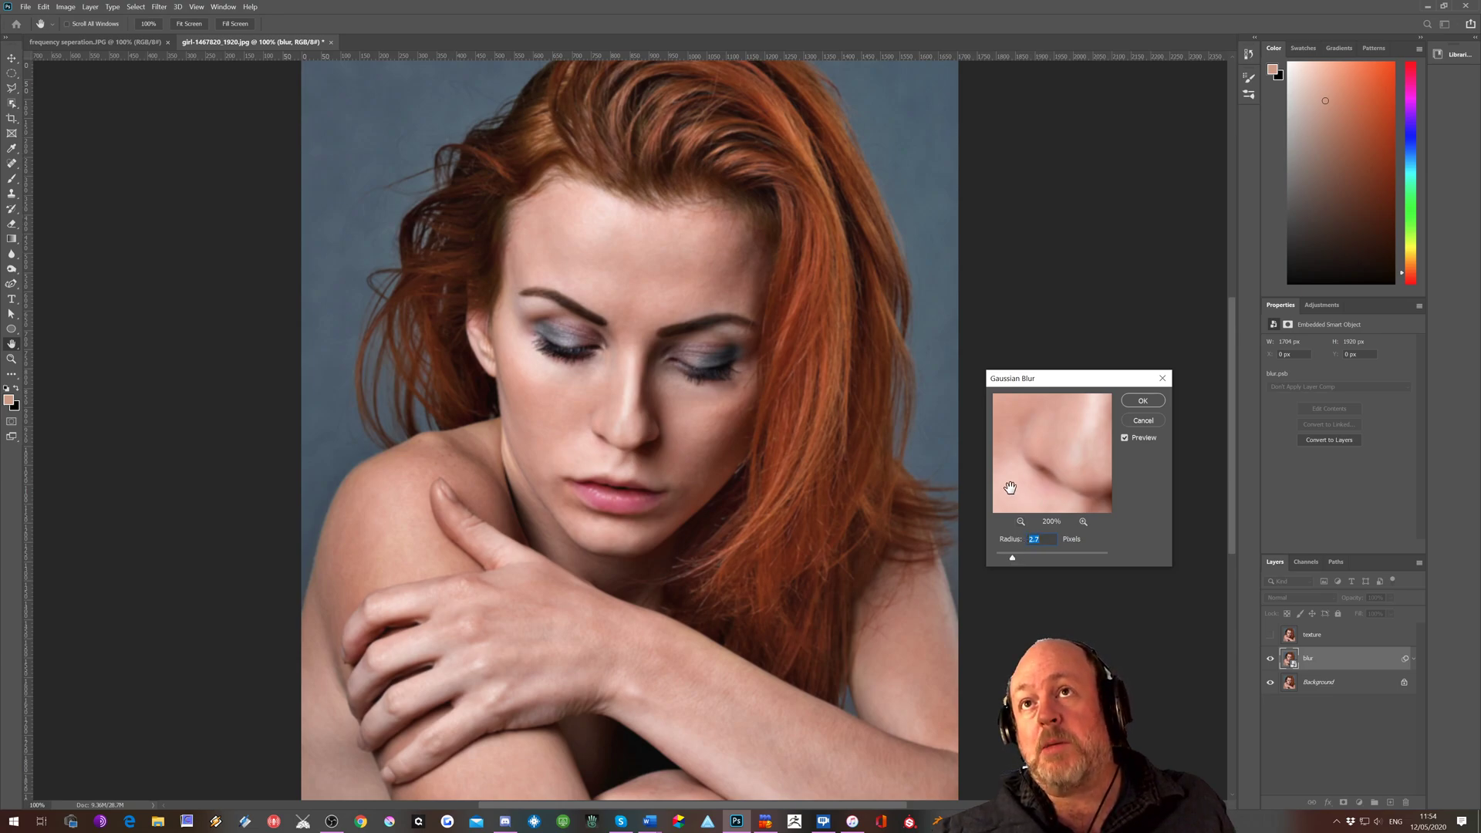
pyautogui.moveTo(1022, 472); pyautogui.dragTo(1058, 505)
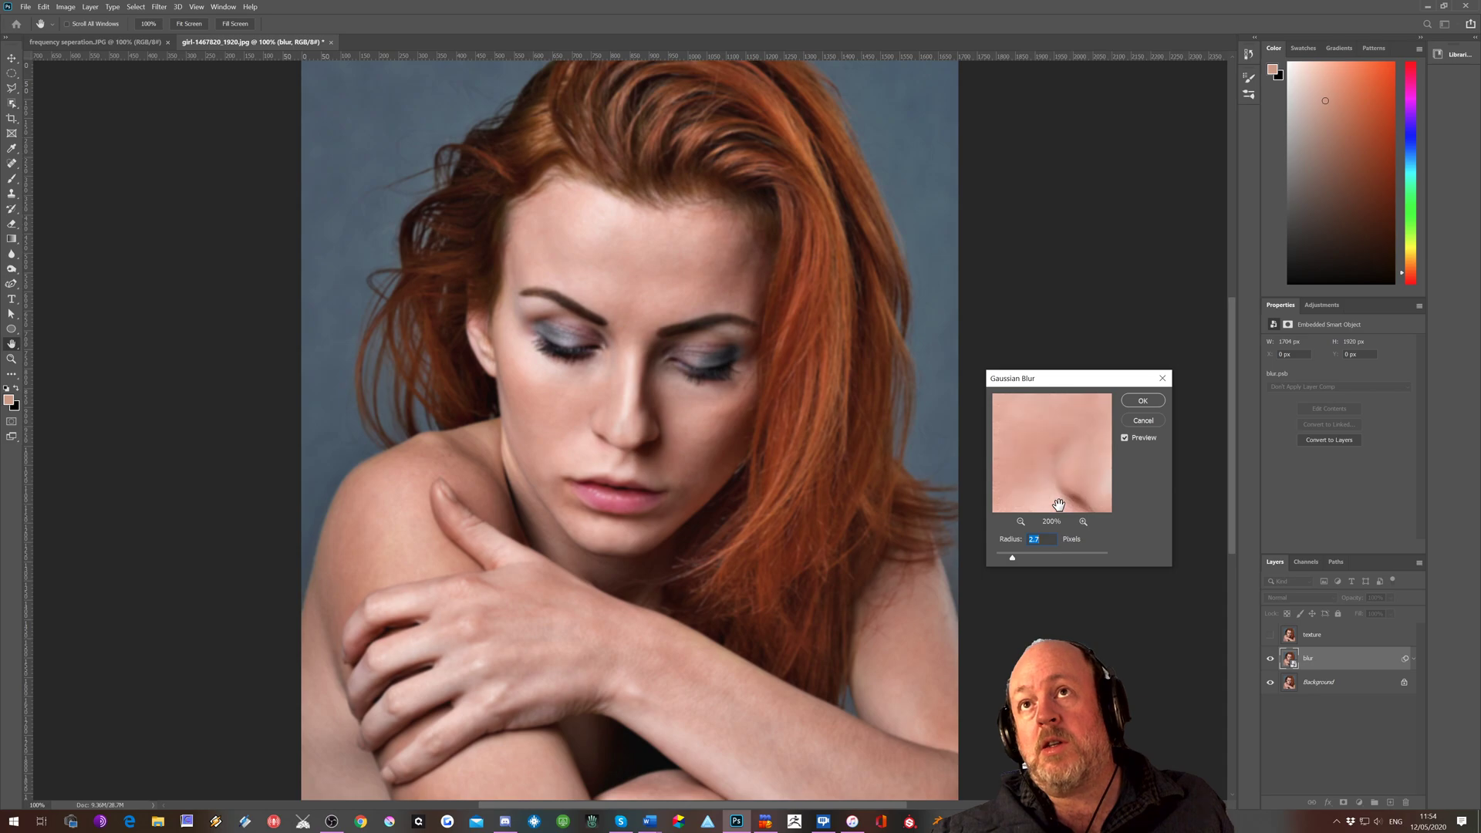
pyautogui.moveTo(1045, 439); pyautogui.dragTo(1051, 481)
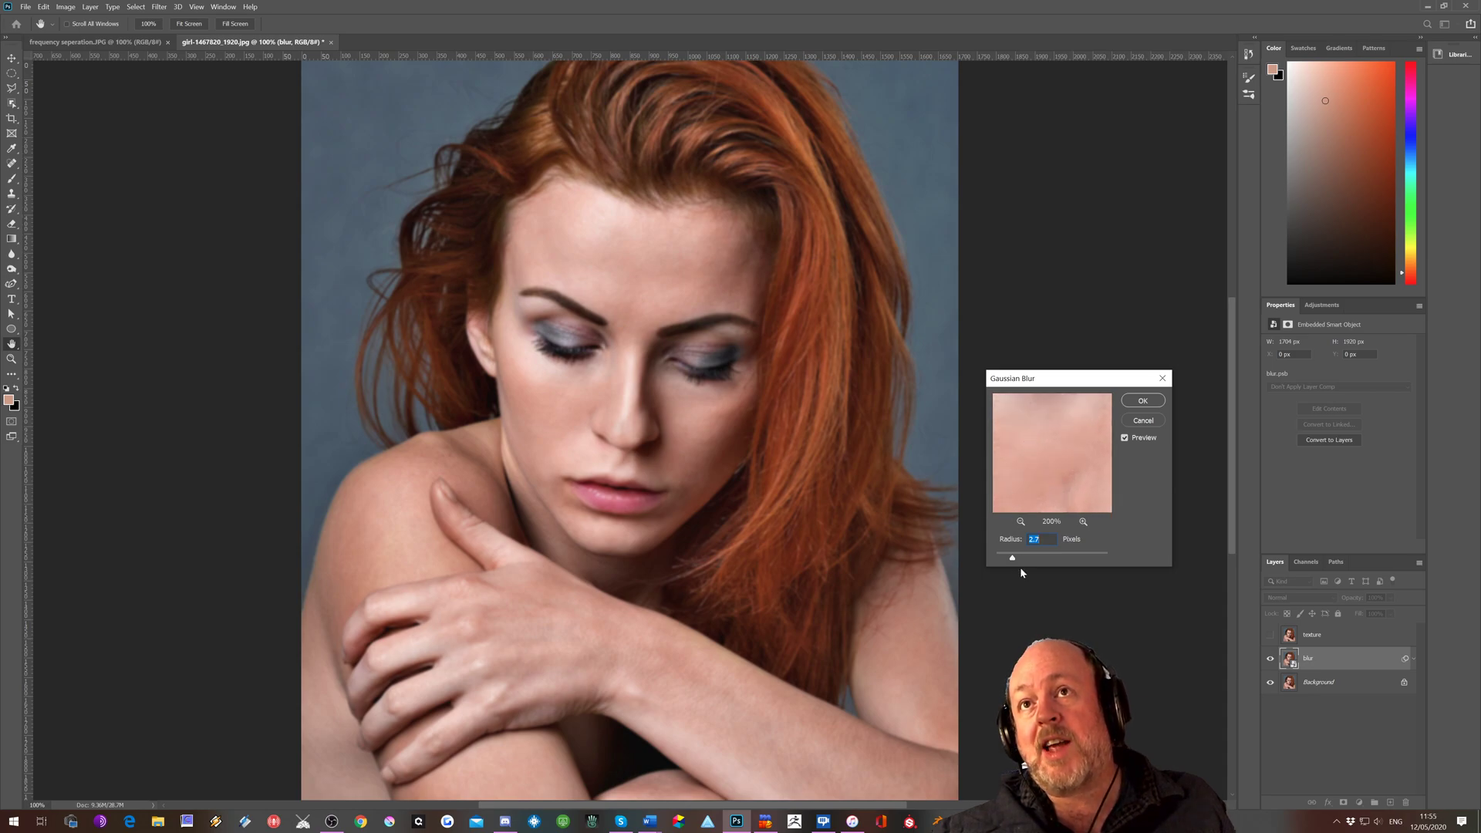
pyautogui.moveTo(1012, 557); pyautogui.dragTo(1017, 557)
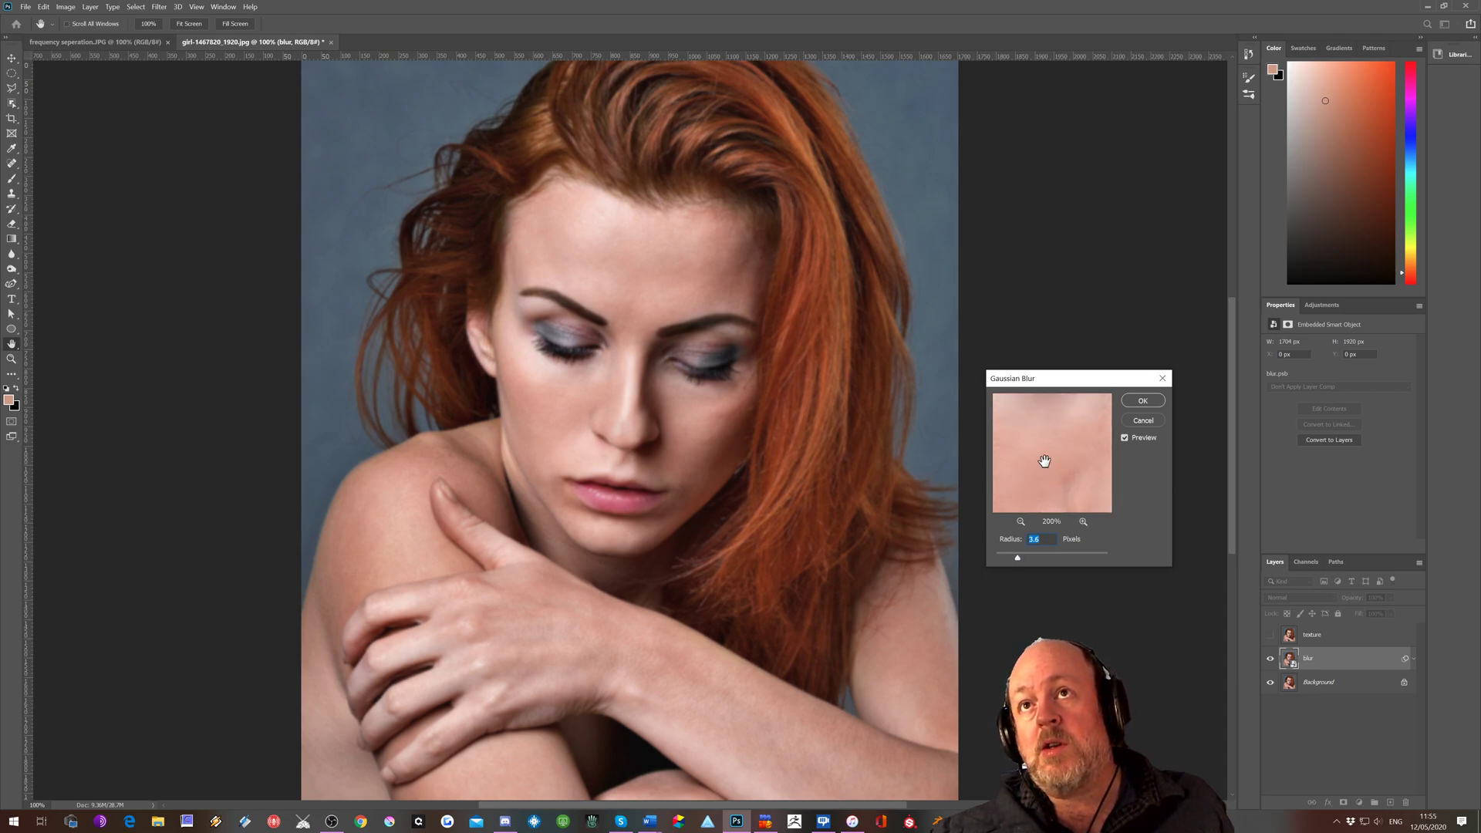
pyautogui.moveTo(1044, 463); pyautogui.dragTo(1044, 413)
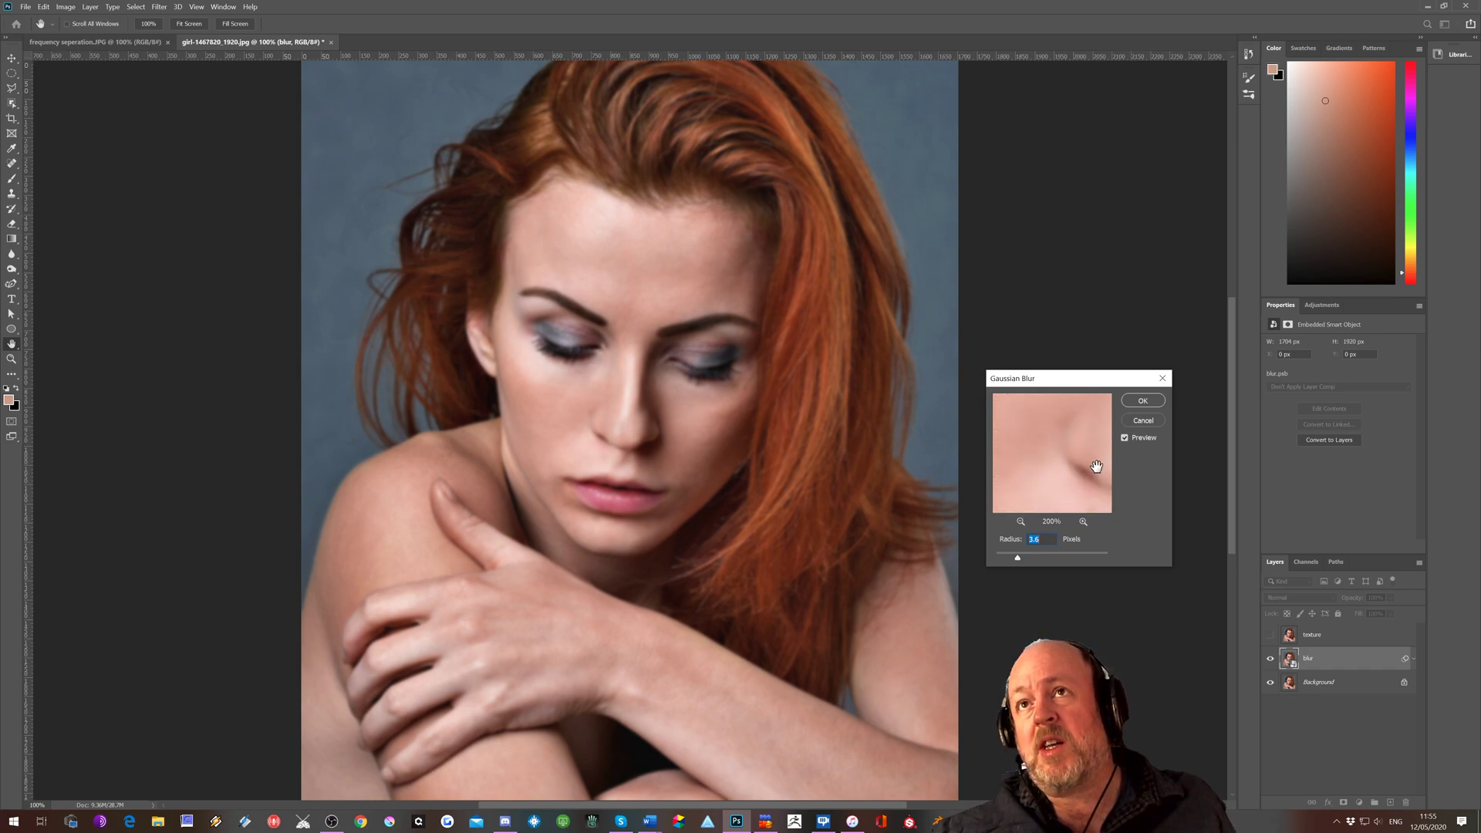
pyautogui.click(1140, 402)
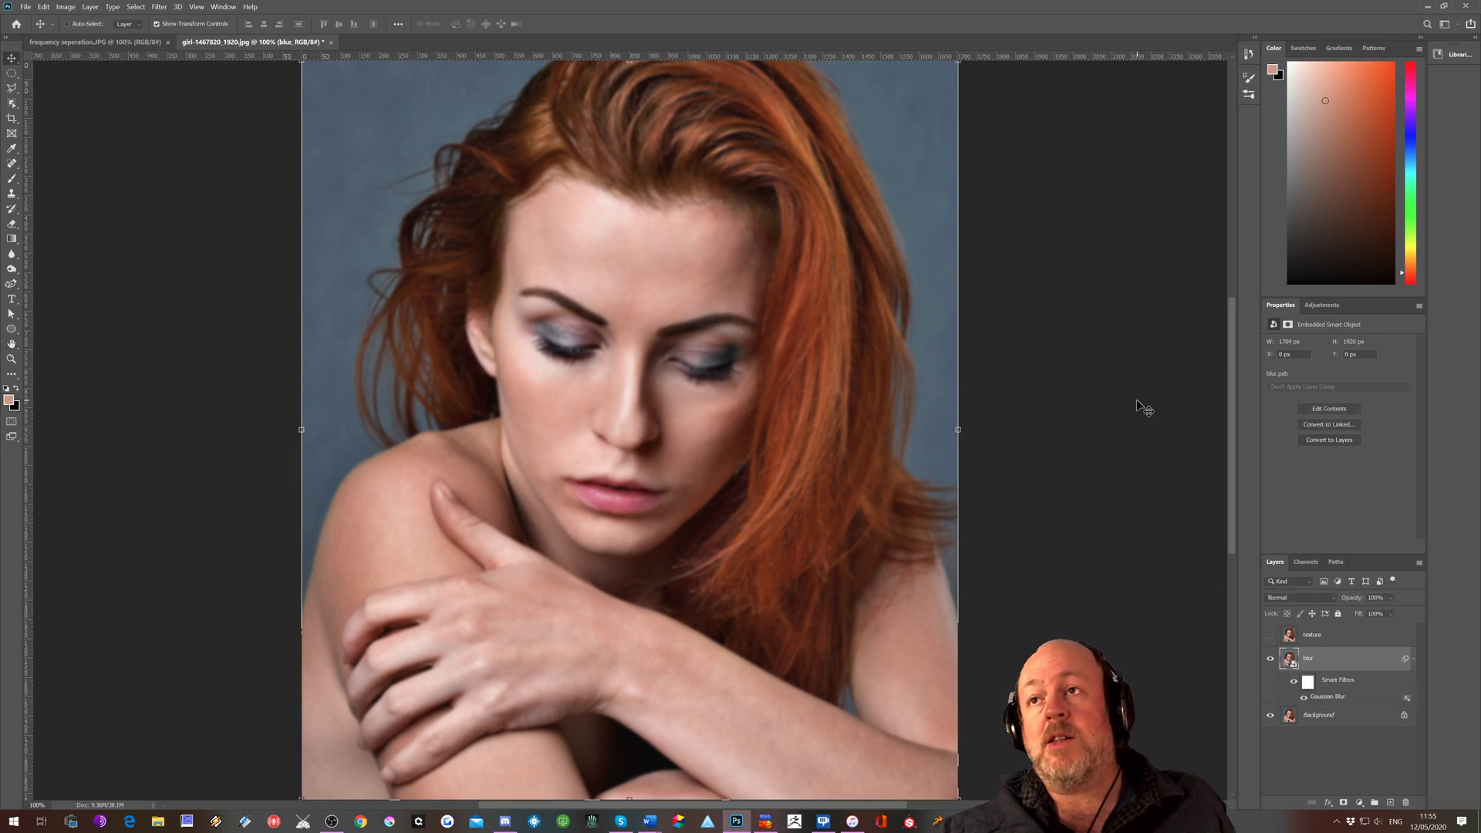
# Show the texture layer and use Apply Image on it with the blur layer as source, Subtract blending, scale 2 and offset 128
pyautogui.click(1269, 635)
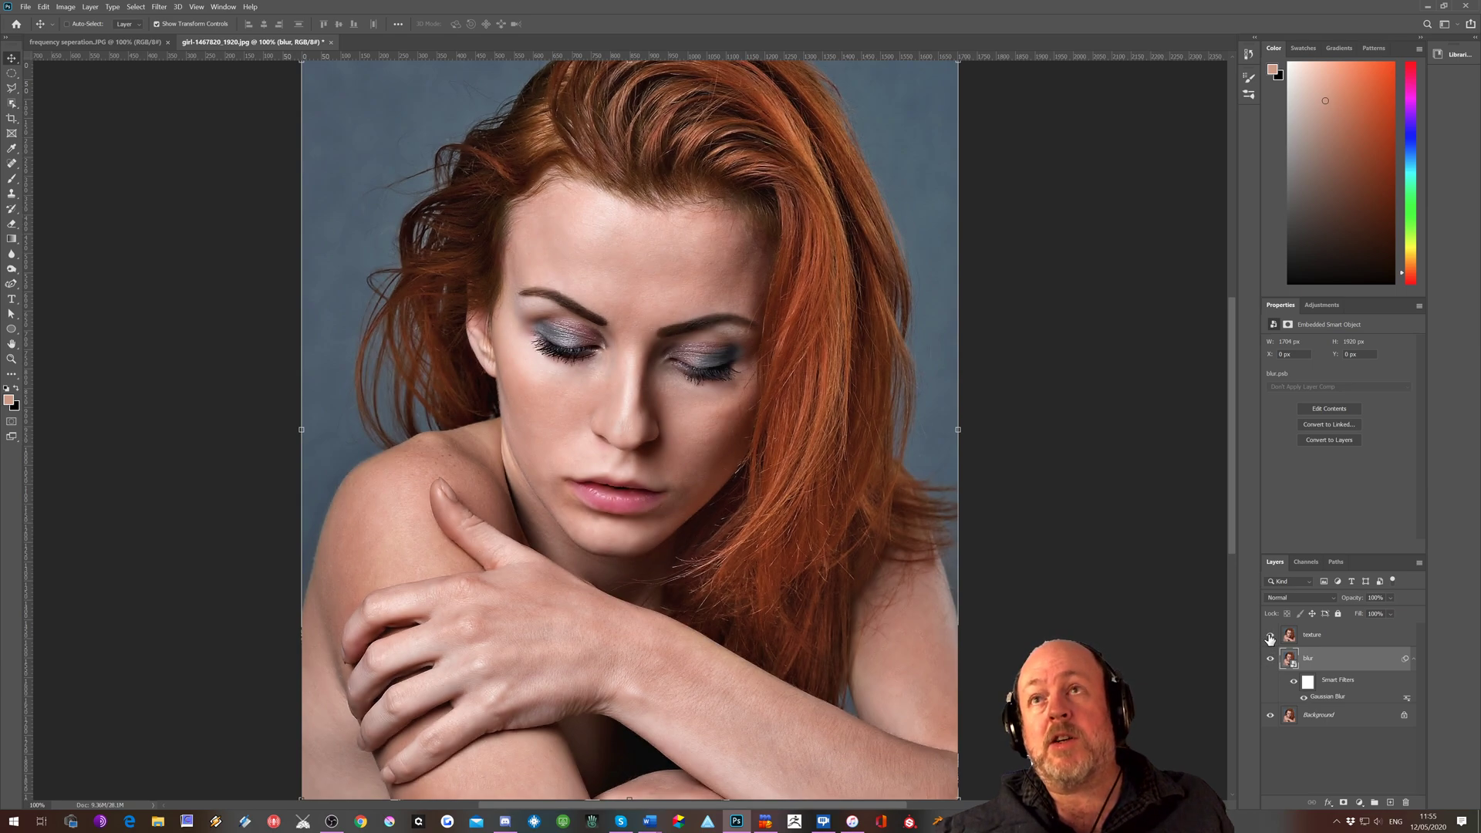
pyautogui.click(1323, 637)
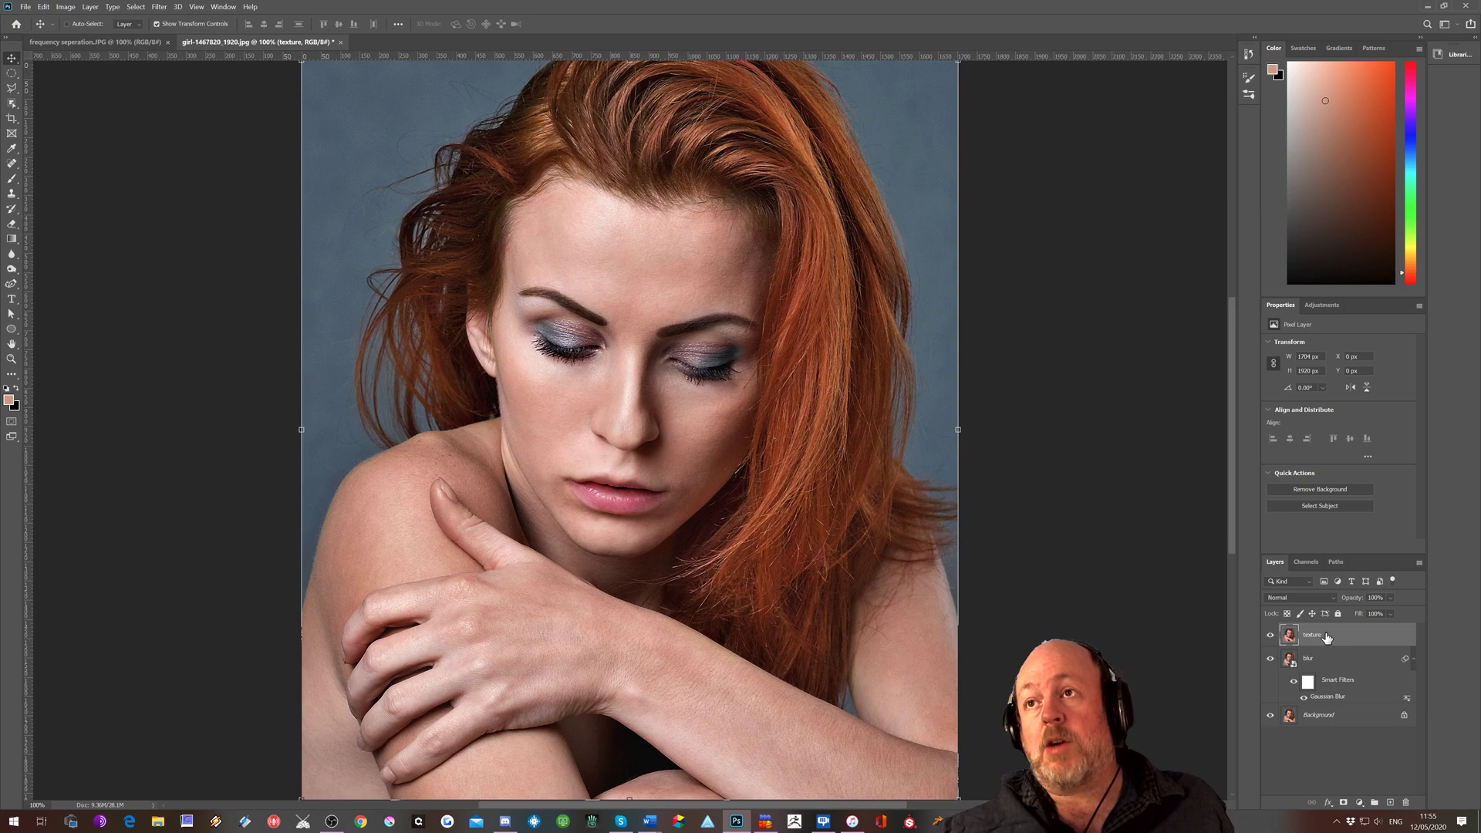
pyautogui.click(68, 7)
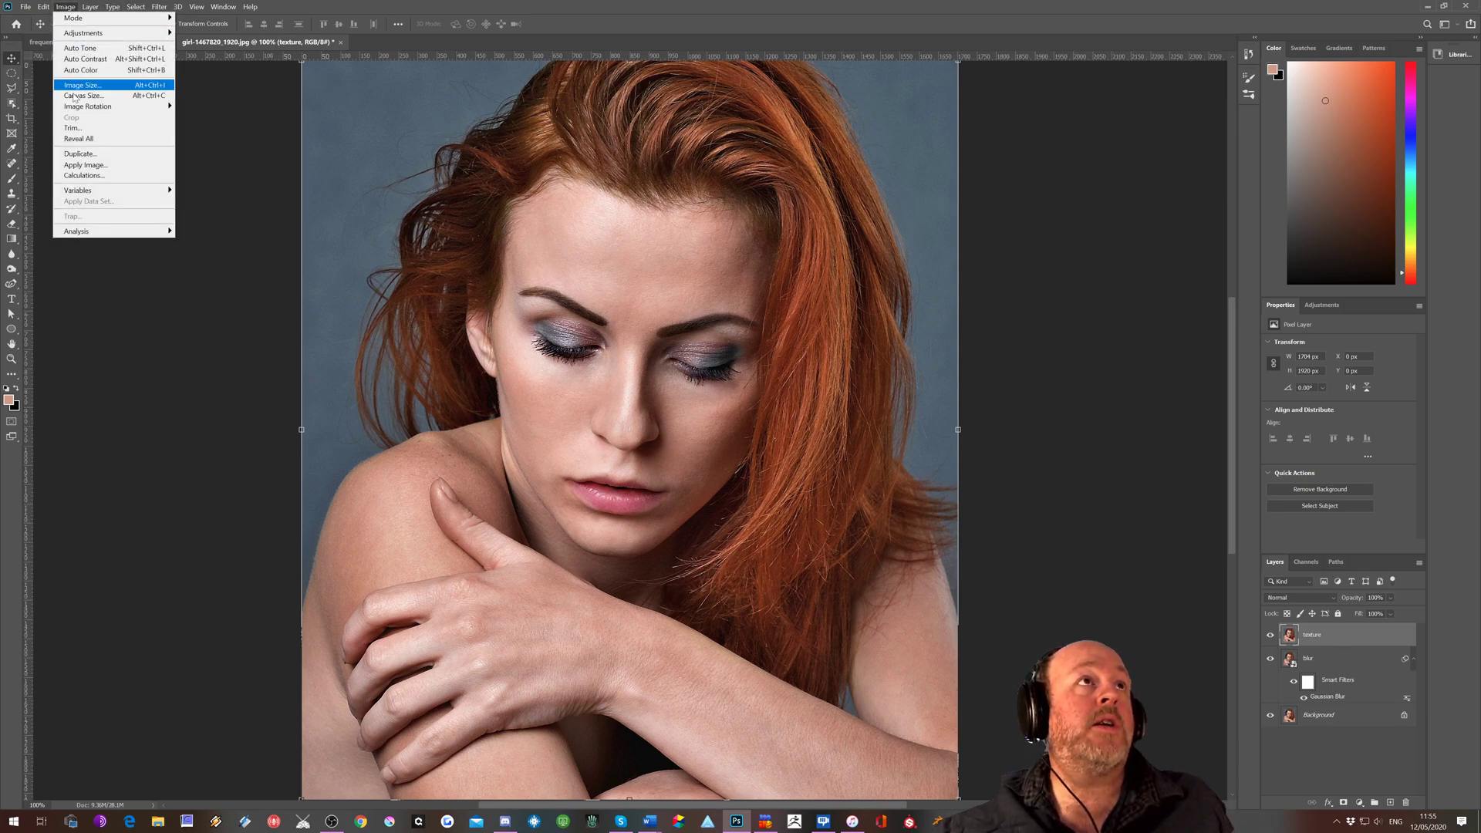
pyautogui.click(86, 166)
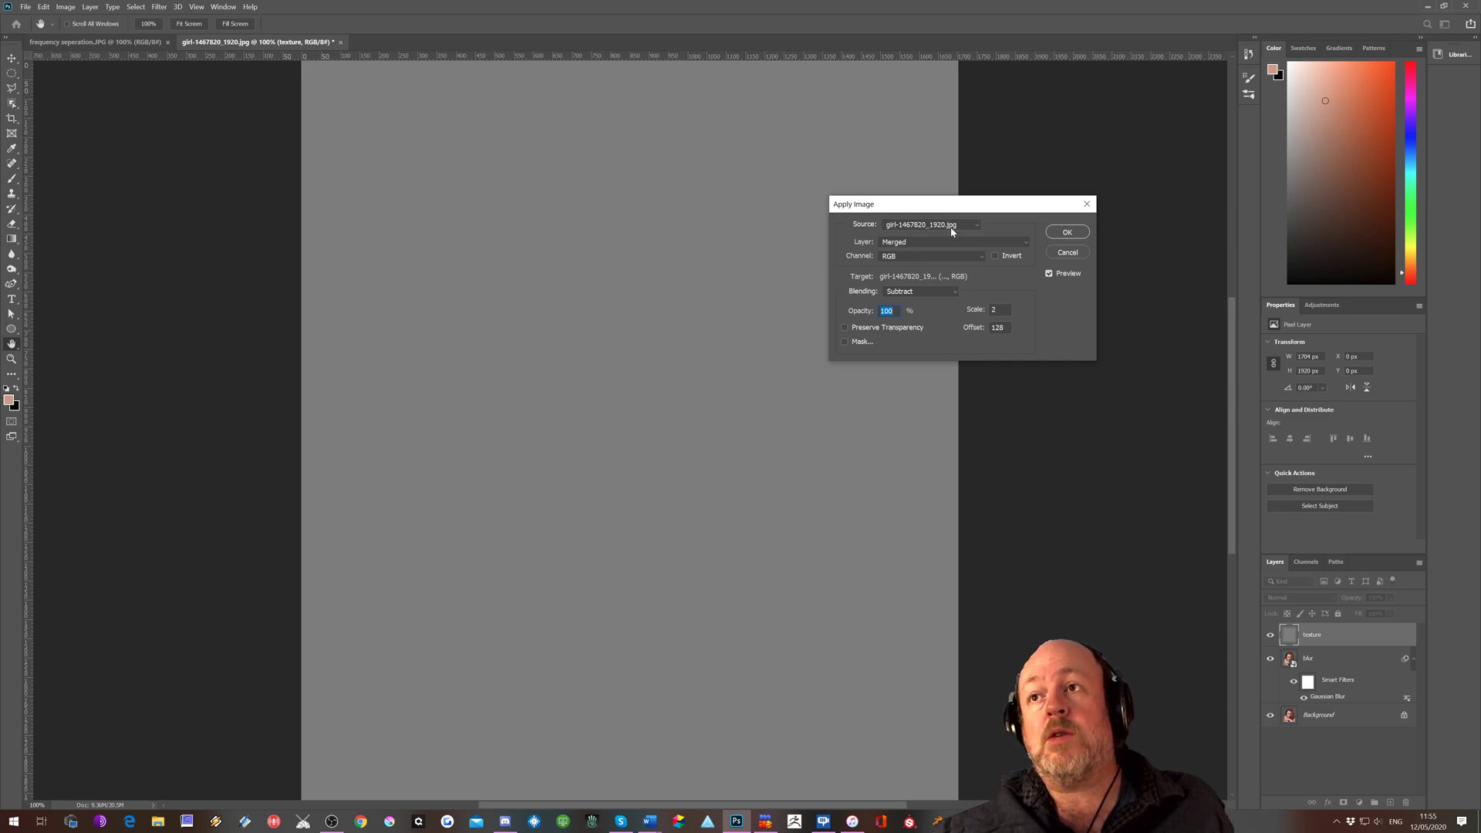
pyautogui.click(925, 242)
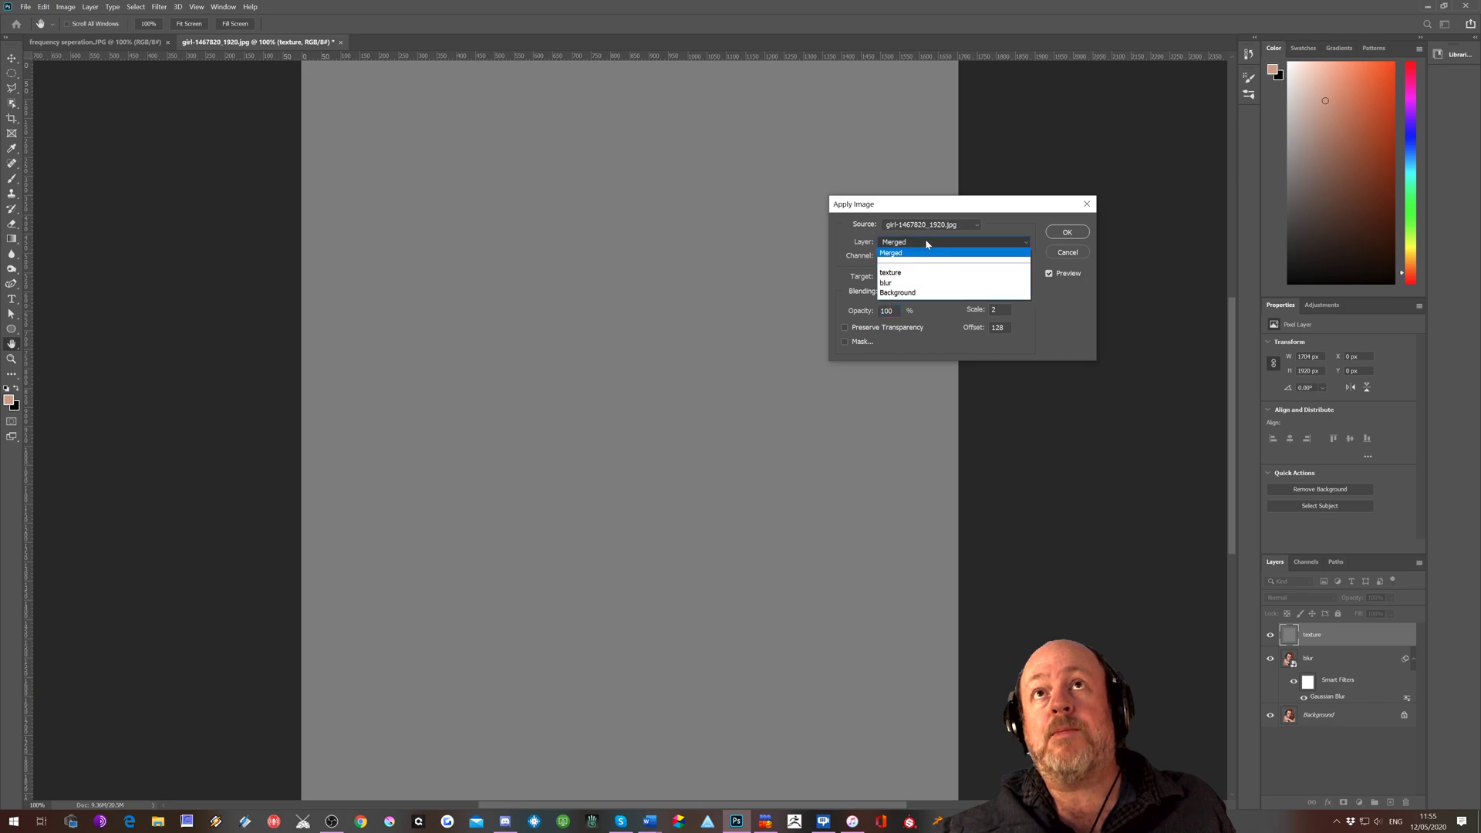
pyautogui.click(899, 273)
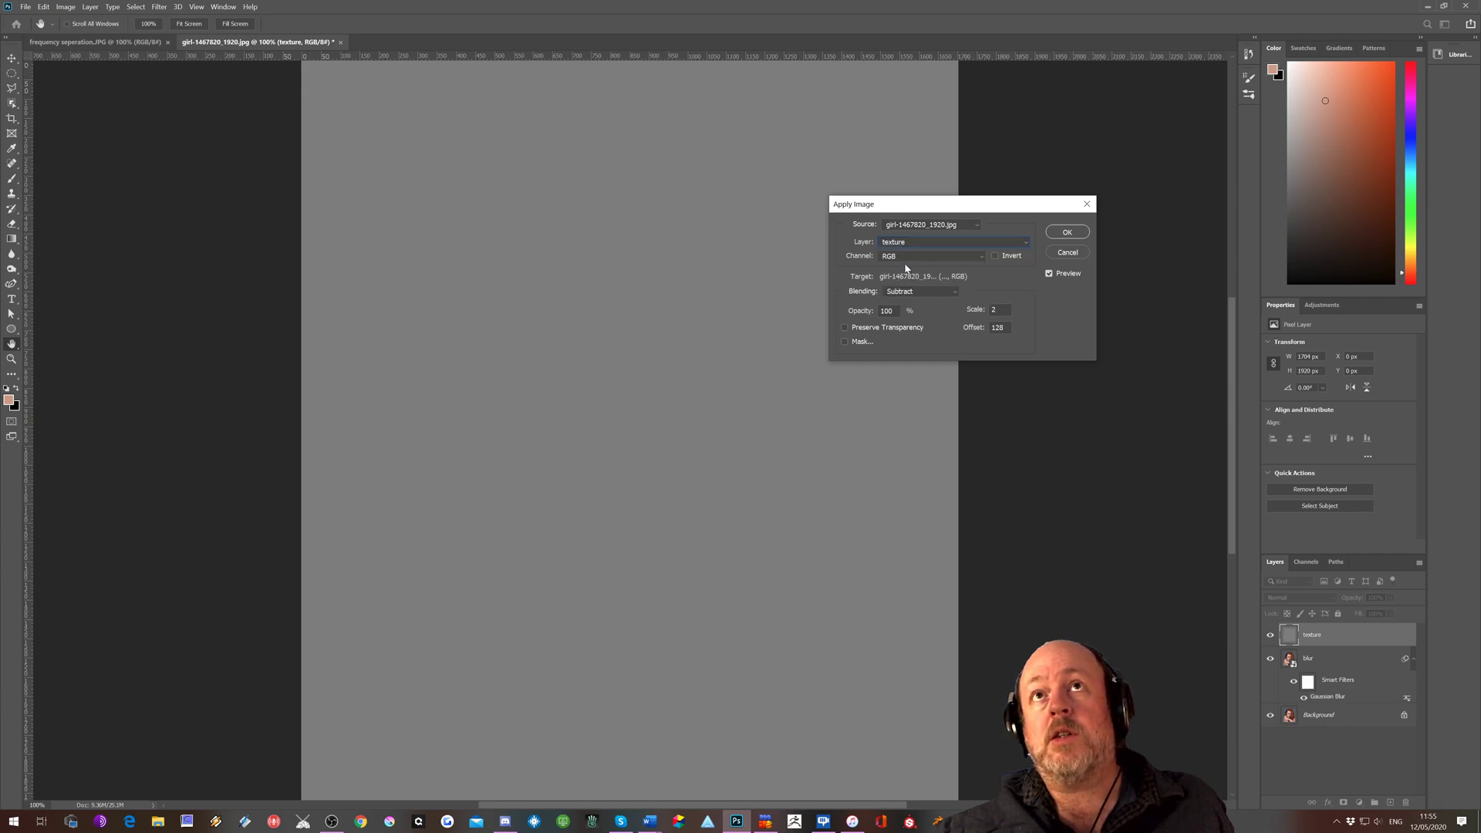
pyautogui.click(907, 246)
pyautogui.click(906, 281)
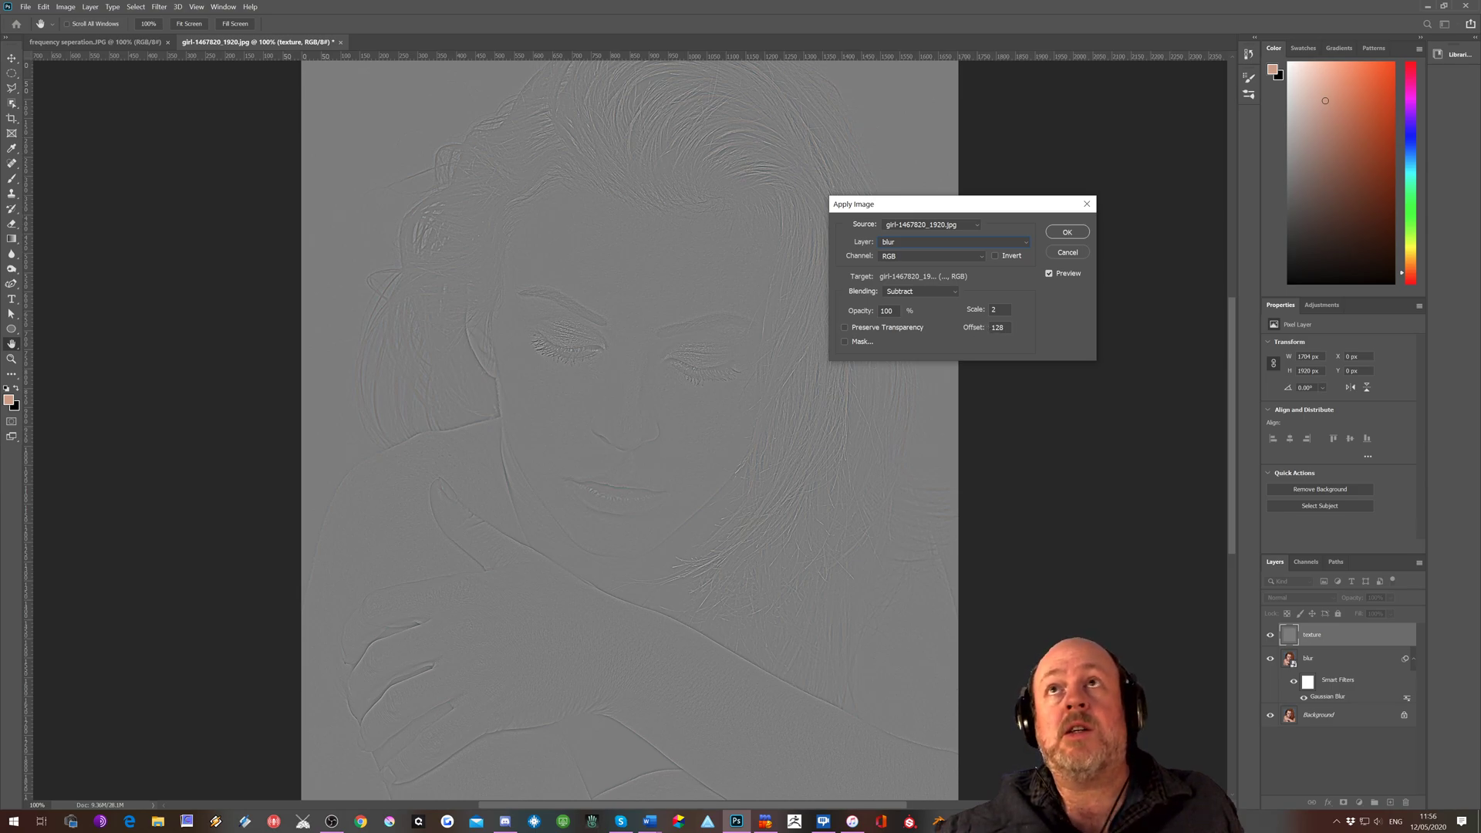
pyautogui.click(1063, 236)
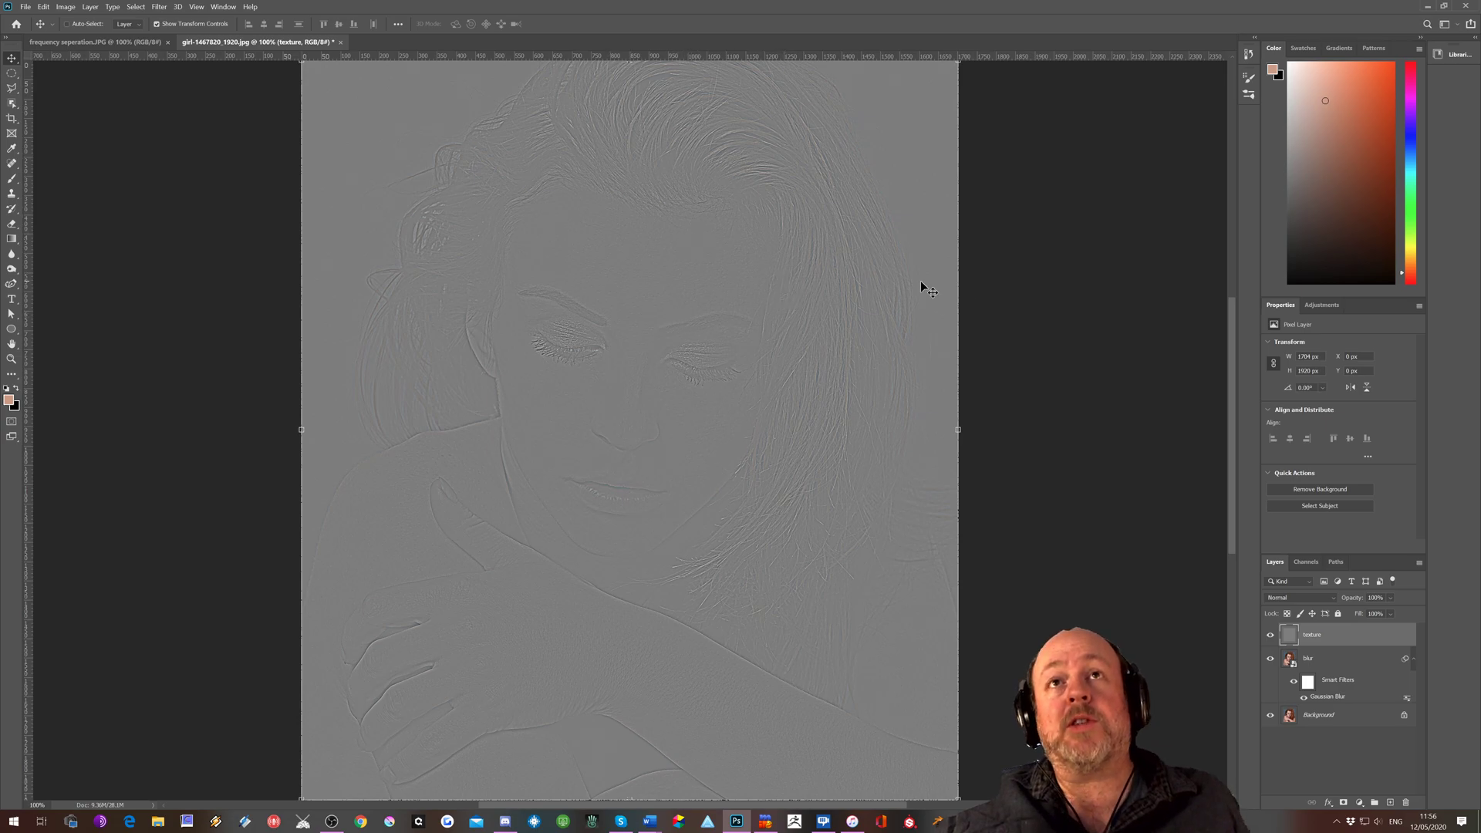
# Set the texture layer's blend mode to Linear Light
pyautogui.click(1311, 597)
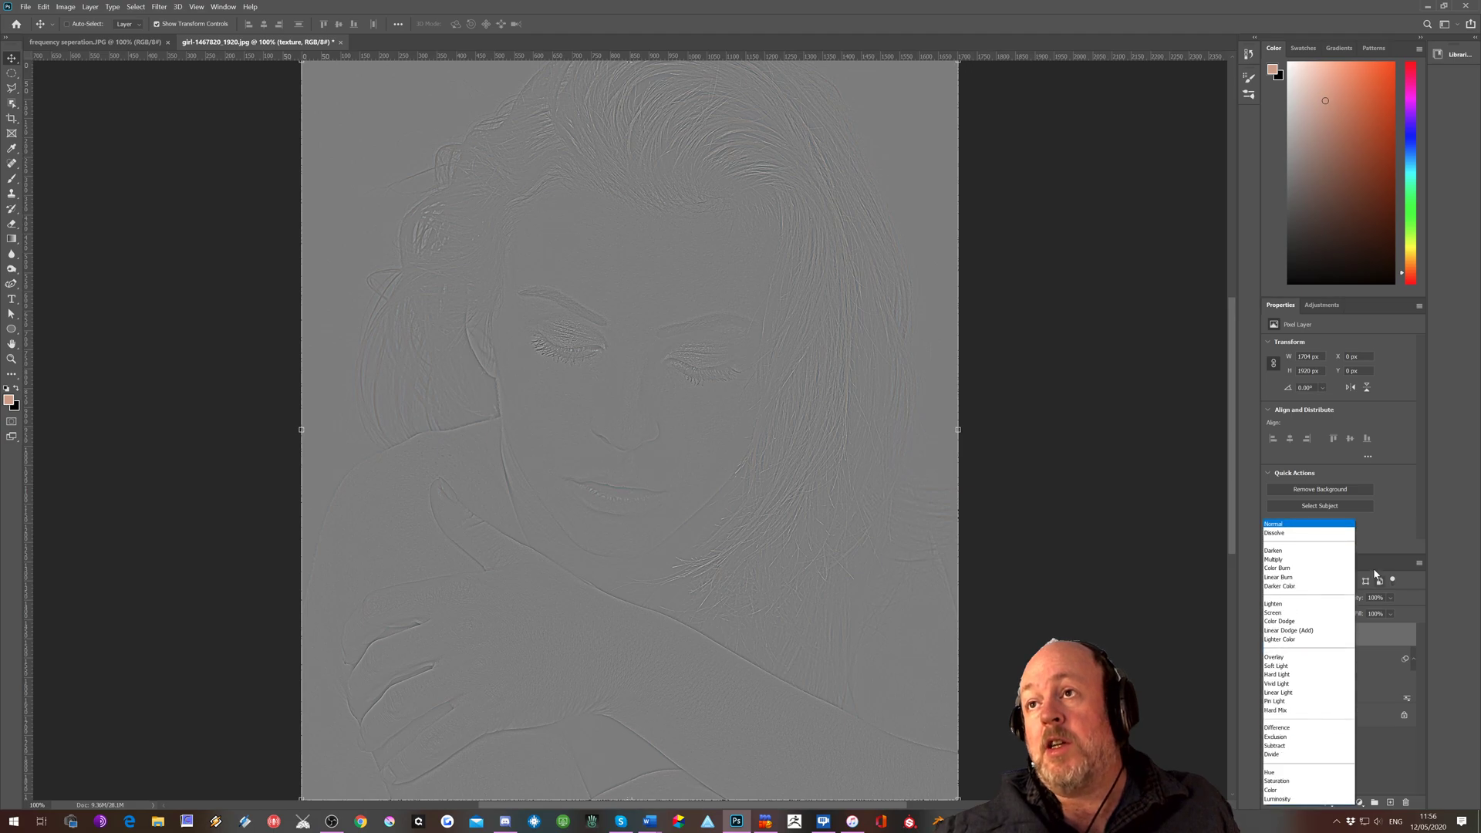
pyautogui.click(1376, 571)
pyautogui.click(1304, 601)
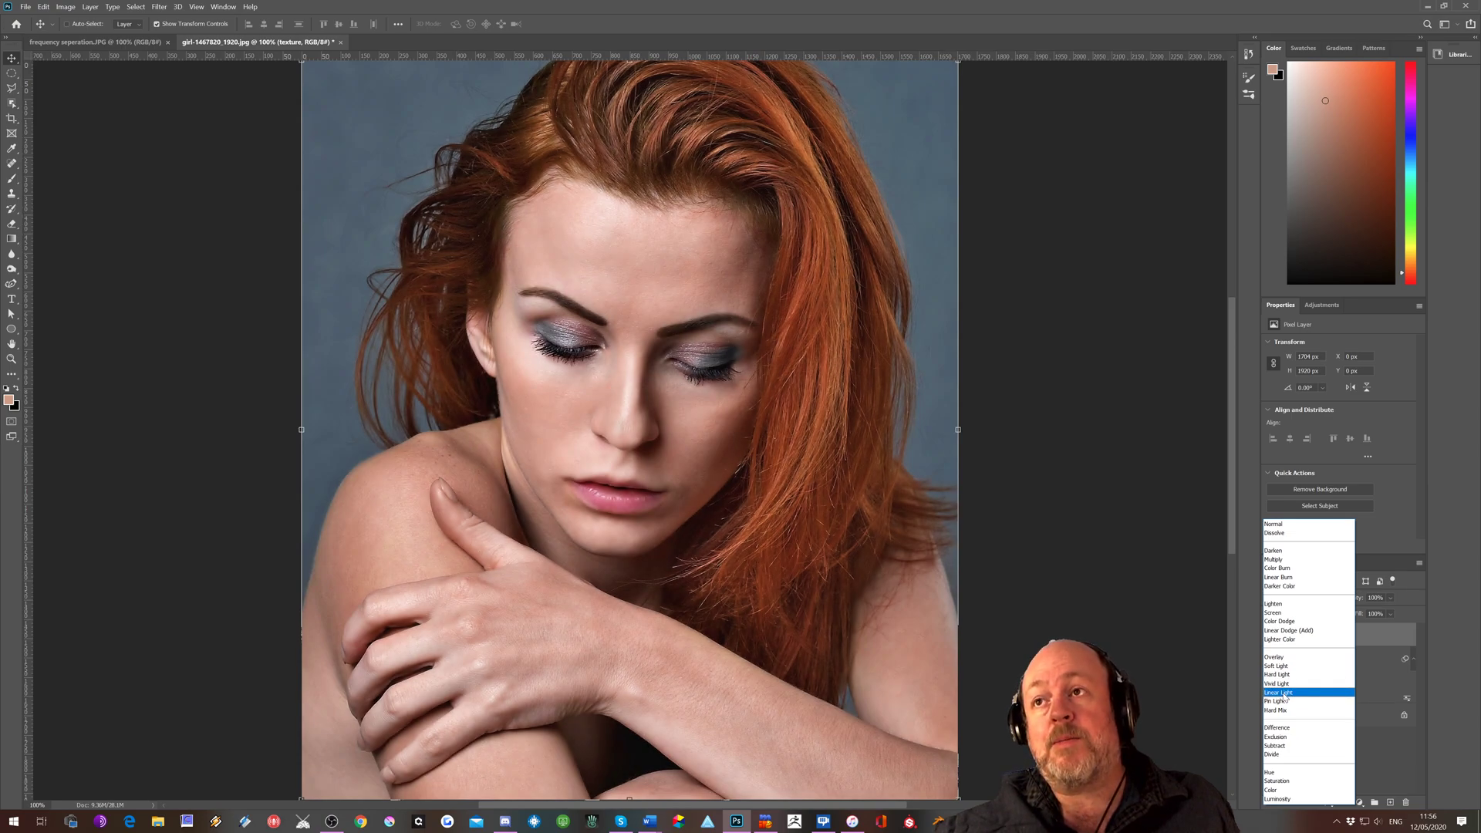
pyautogui.click(1280, 693)
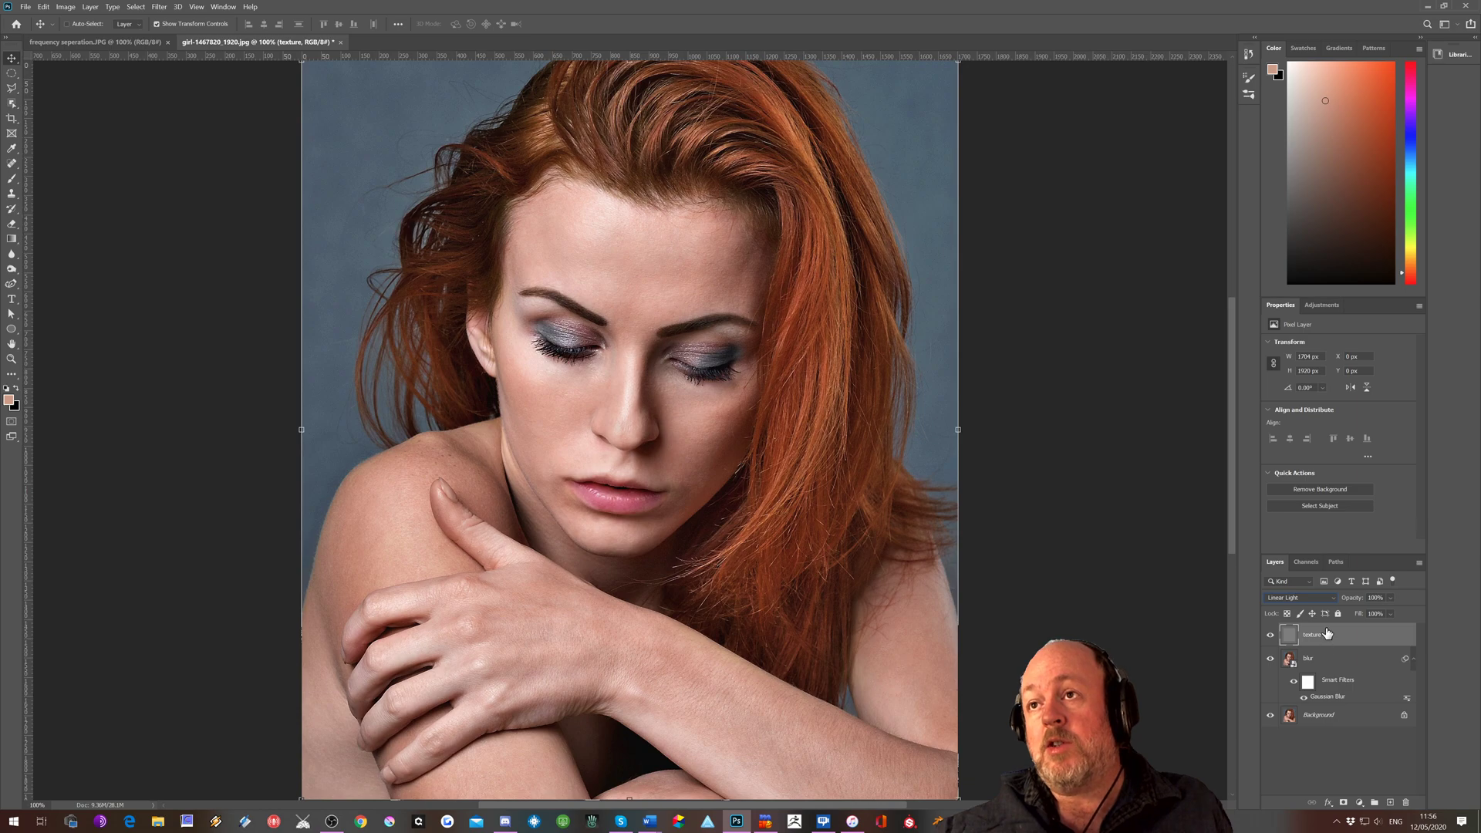
# Group the texture and blur layers, and toggle the group's visibility to compare it with the original image
pyautogui.keyDown('shift'); pyautogui.click(1326, 661); pyautogui.keyUp('shift')
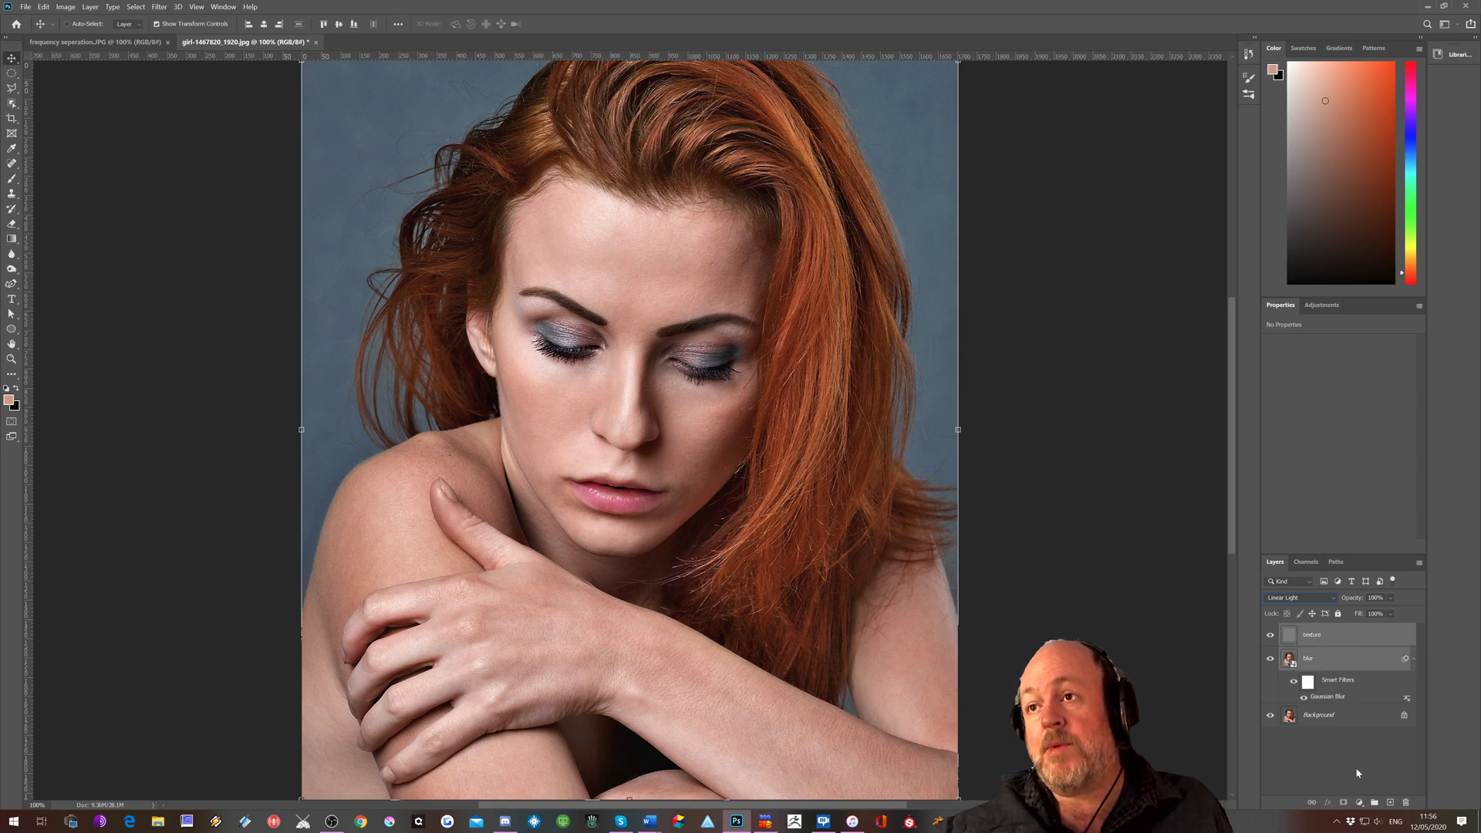
pyautogui.click(1376, 803)
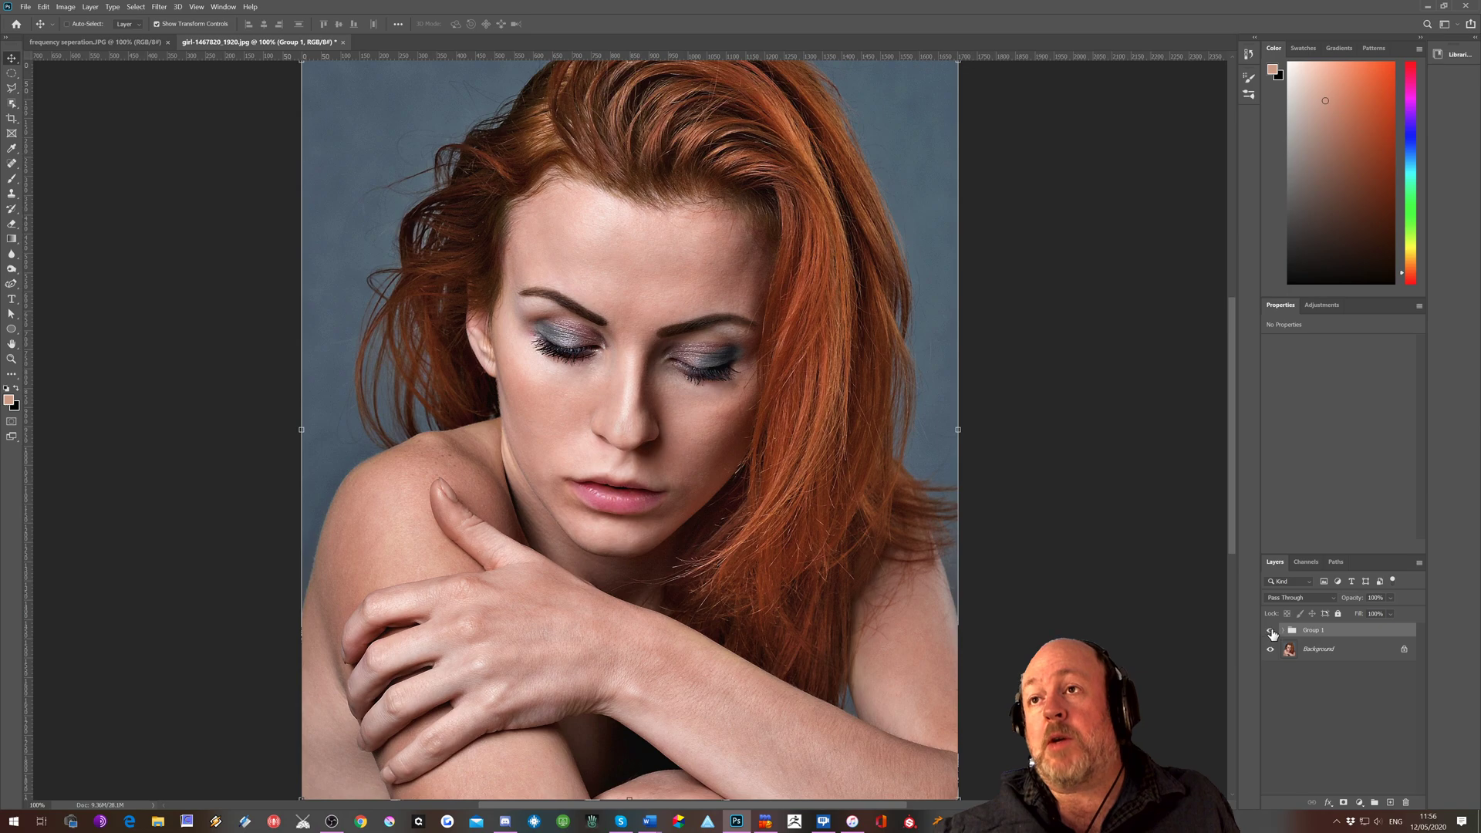
pyautogui.click(1270, 631)
pyautogui.click(1270, 631)
pyautogui.click(1270, 631)
pyautogui.click(1271, 630)
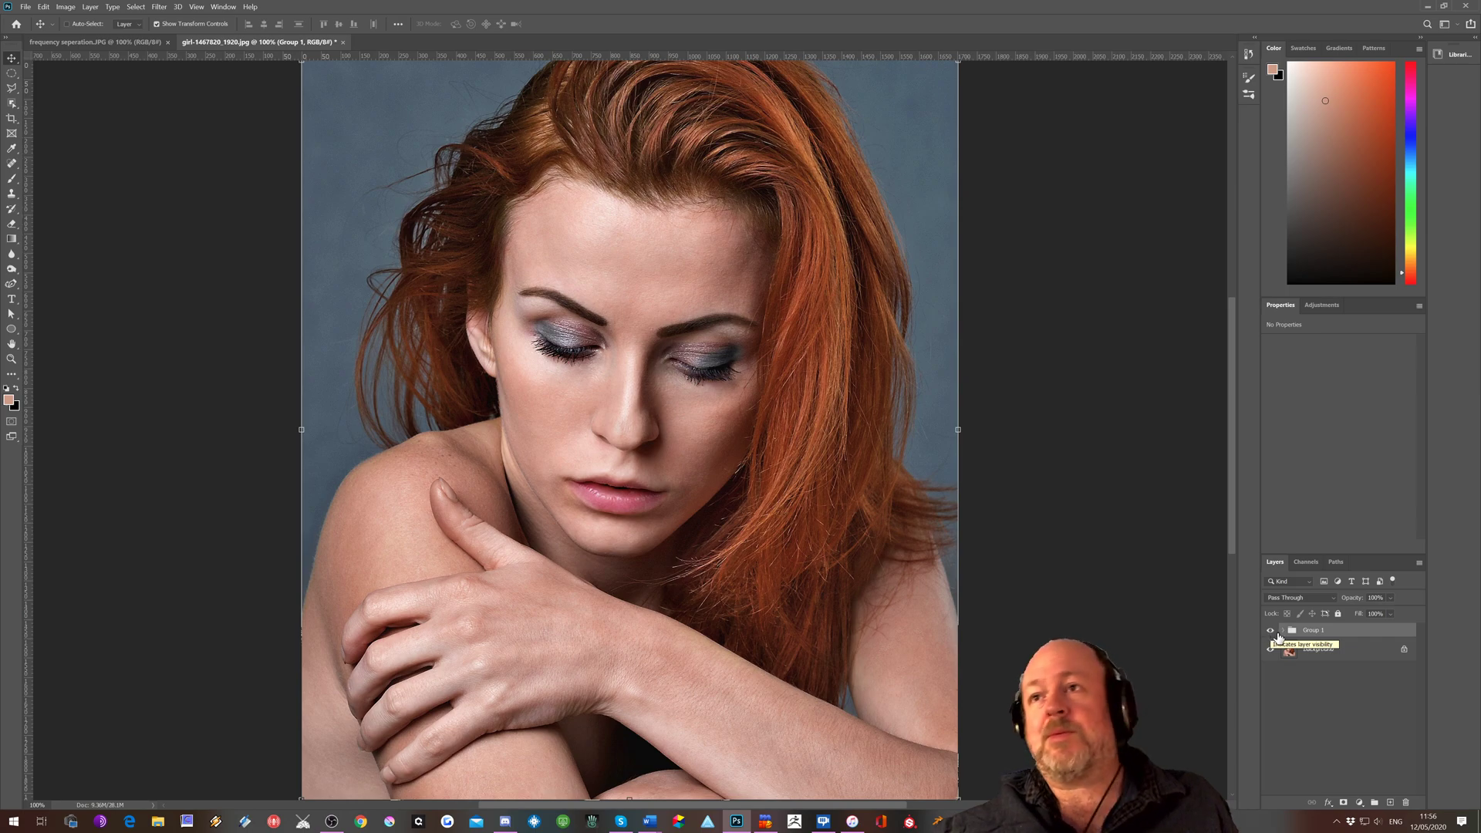
# Expand the group and add a new layer named "skin blend" between the texture and blur layers
pyautogui.click(1285, 631)
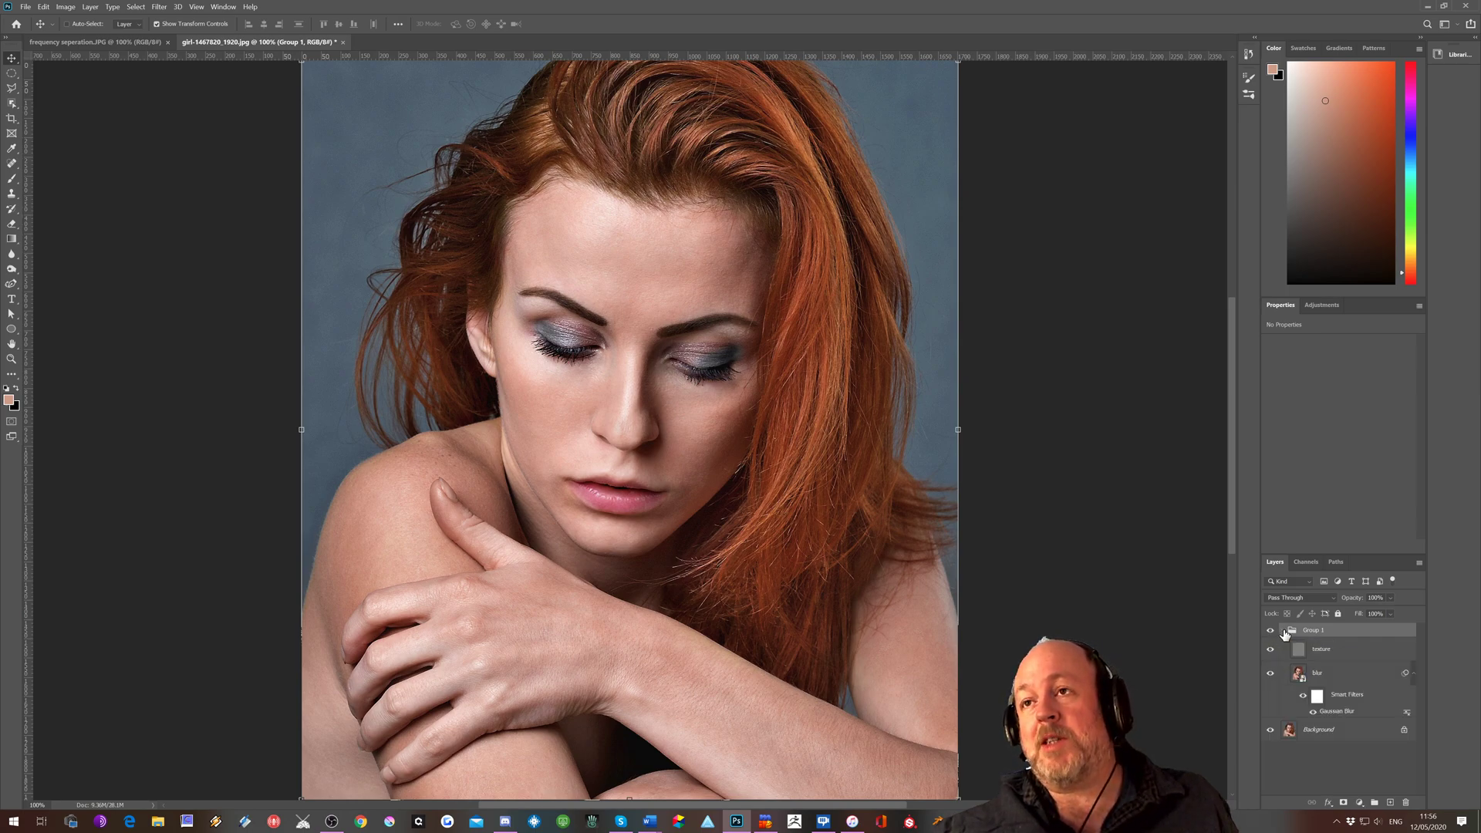
pyautogui.click(1329, 676)
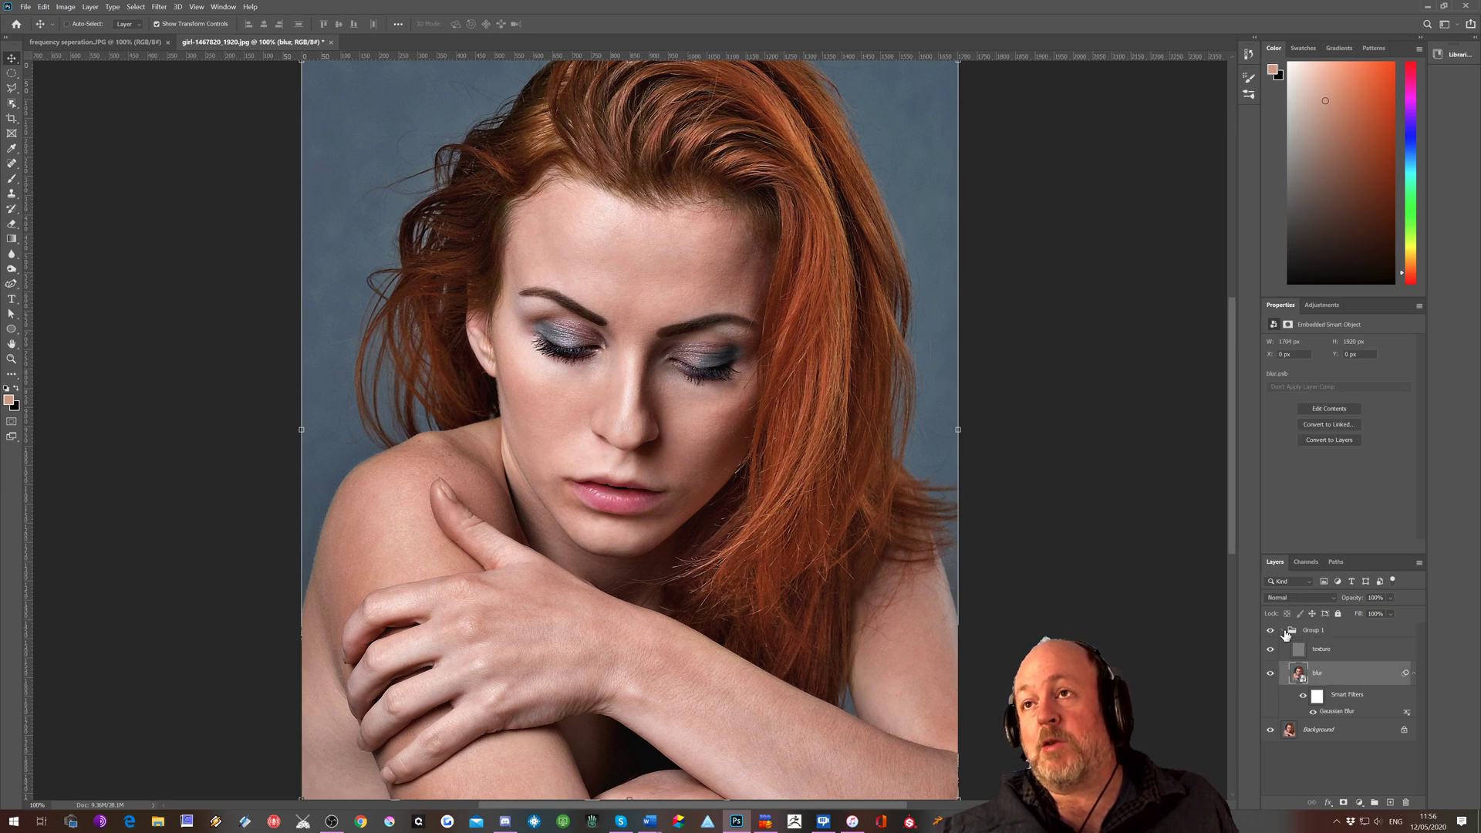
pyautogui.click(1390, 802)
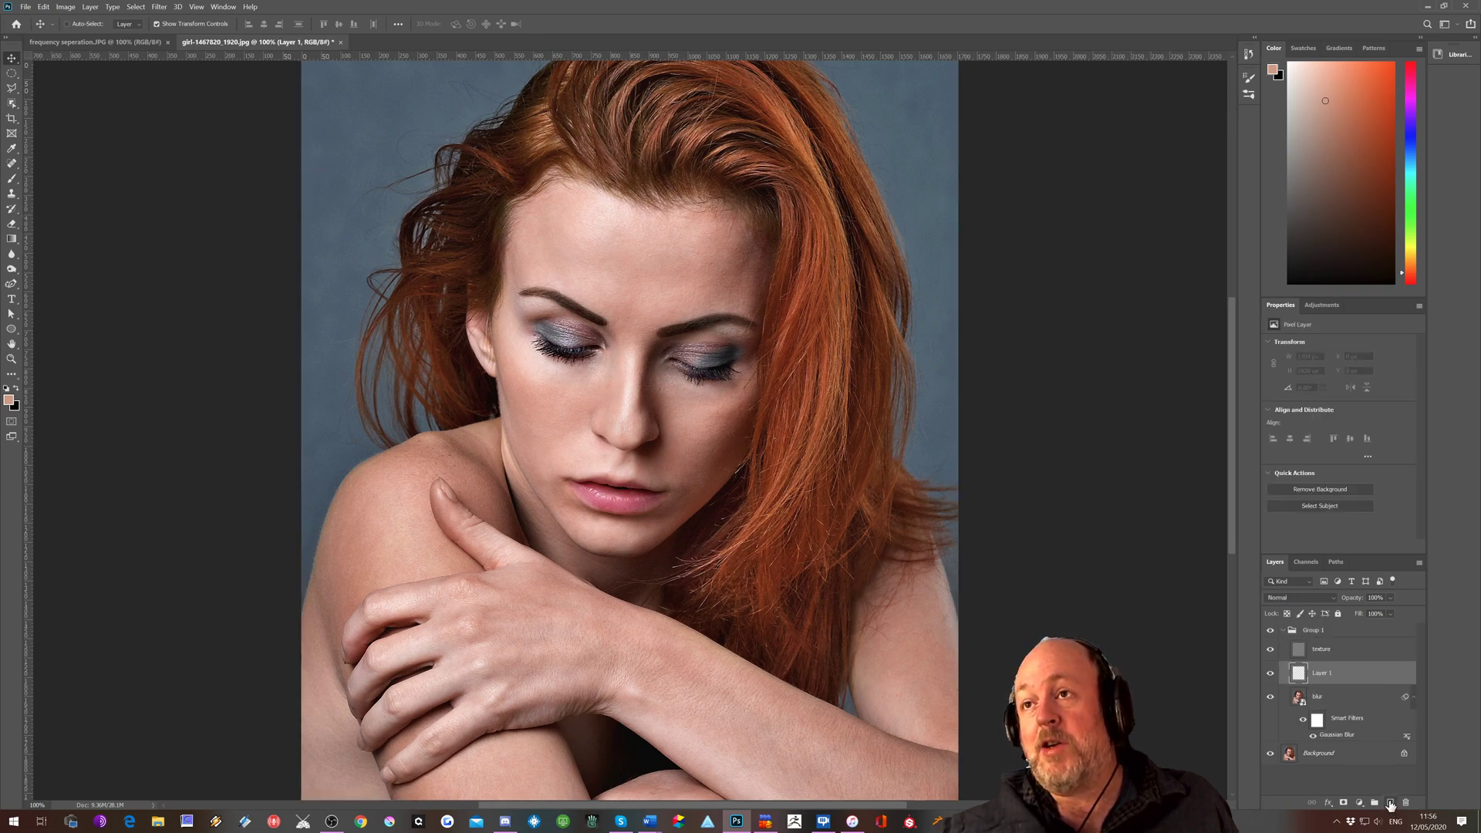
pyautogui.doubleClick(1323, 674)
pyautogui.write('skin bl')
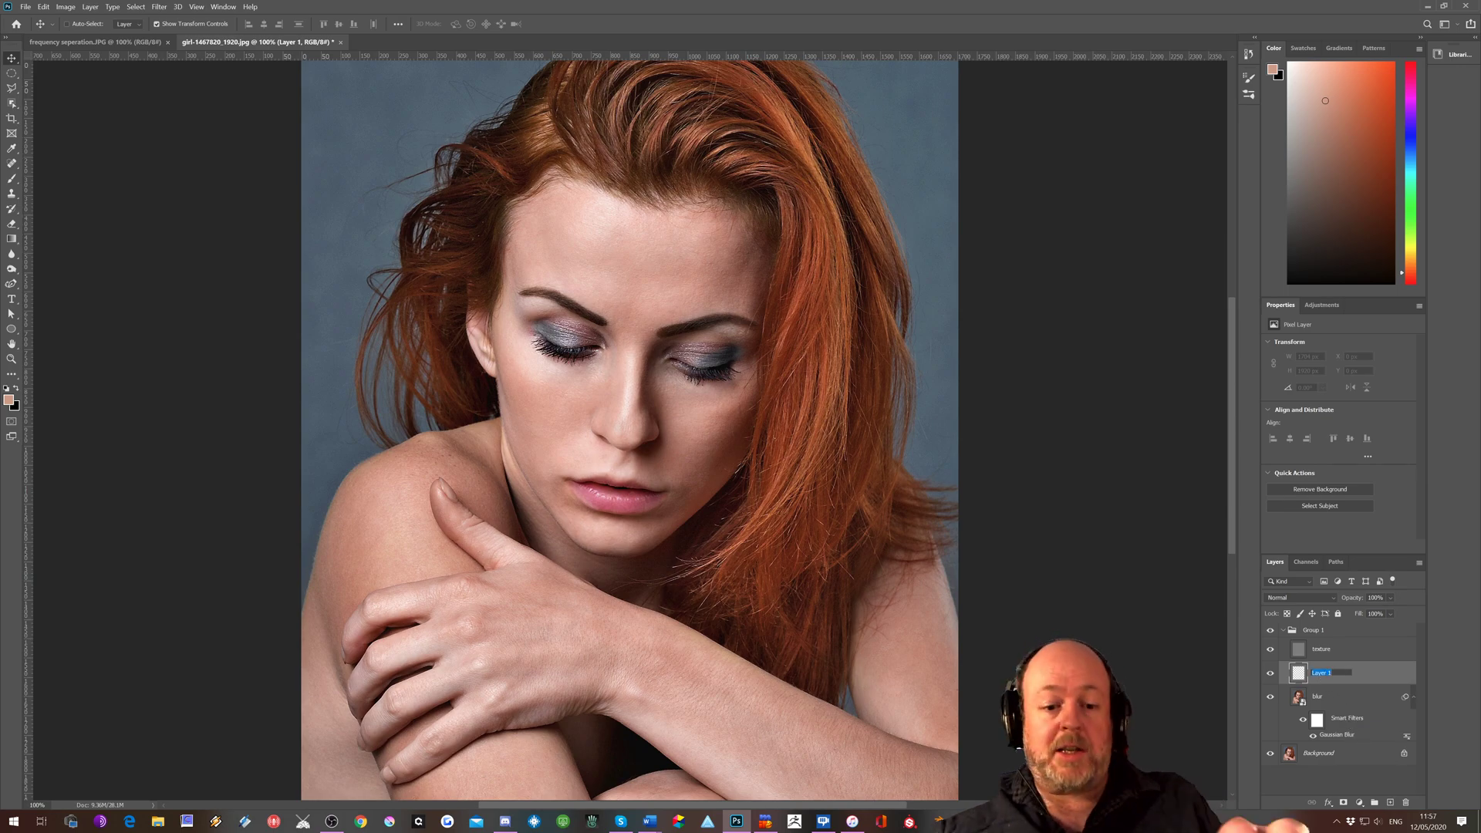
pyautogui.write('en')
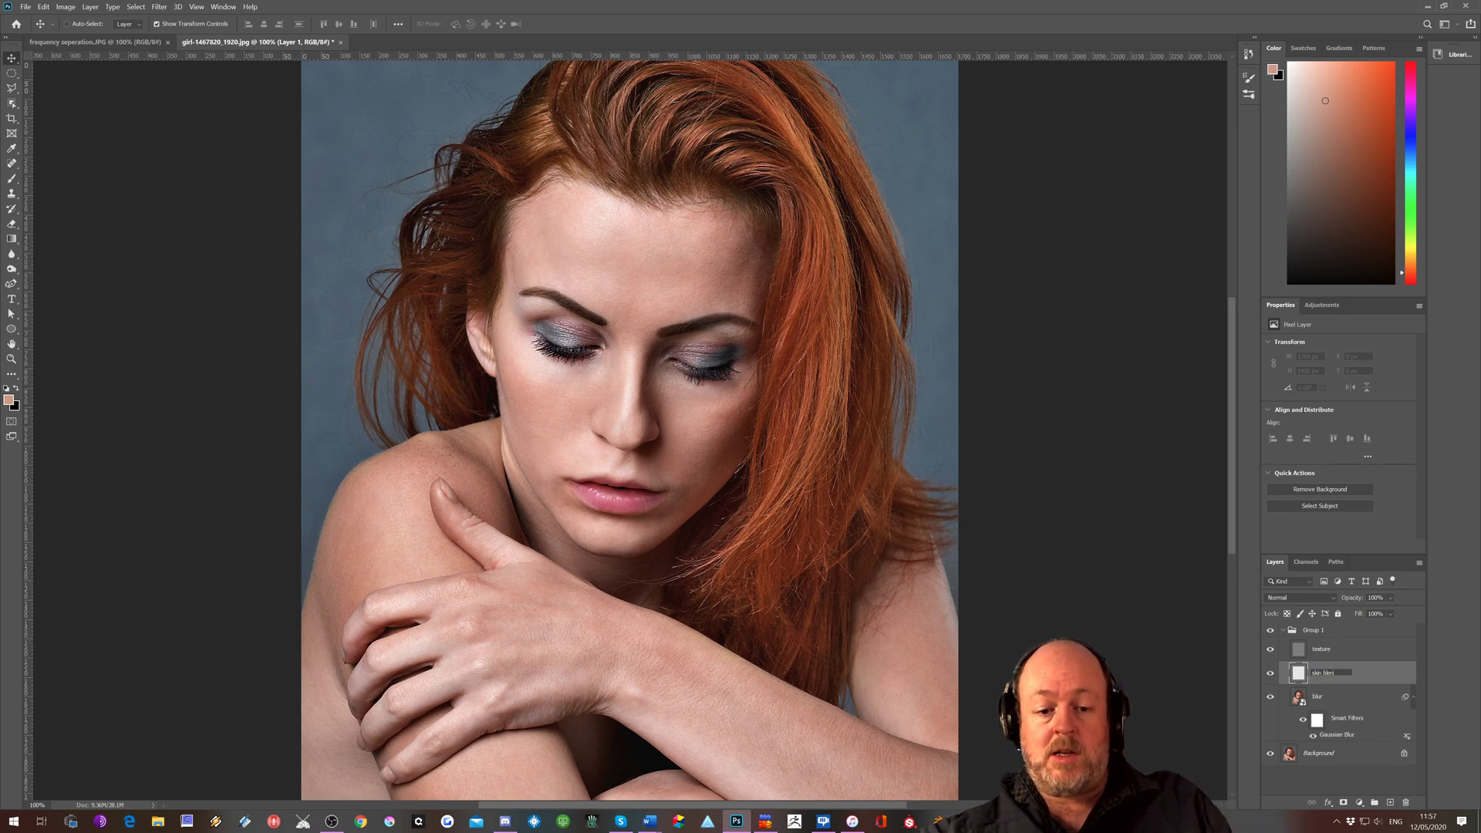
pyautogui.write('d')
pyautogui.press('Return')
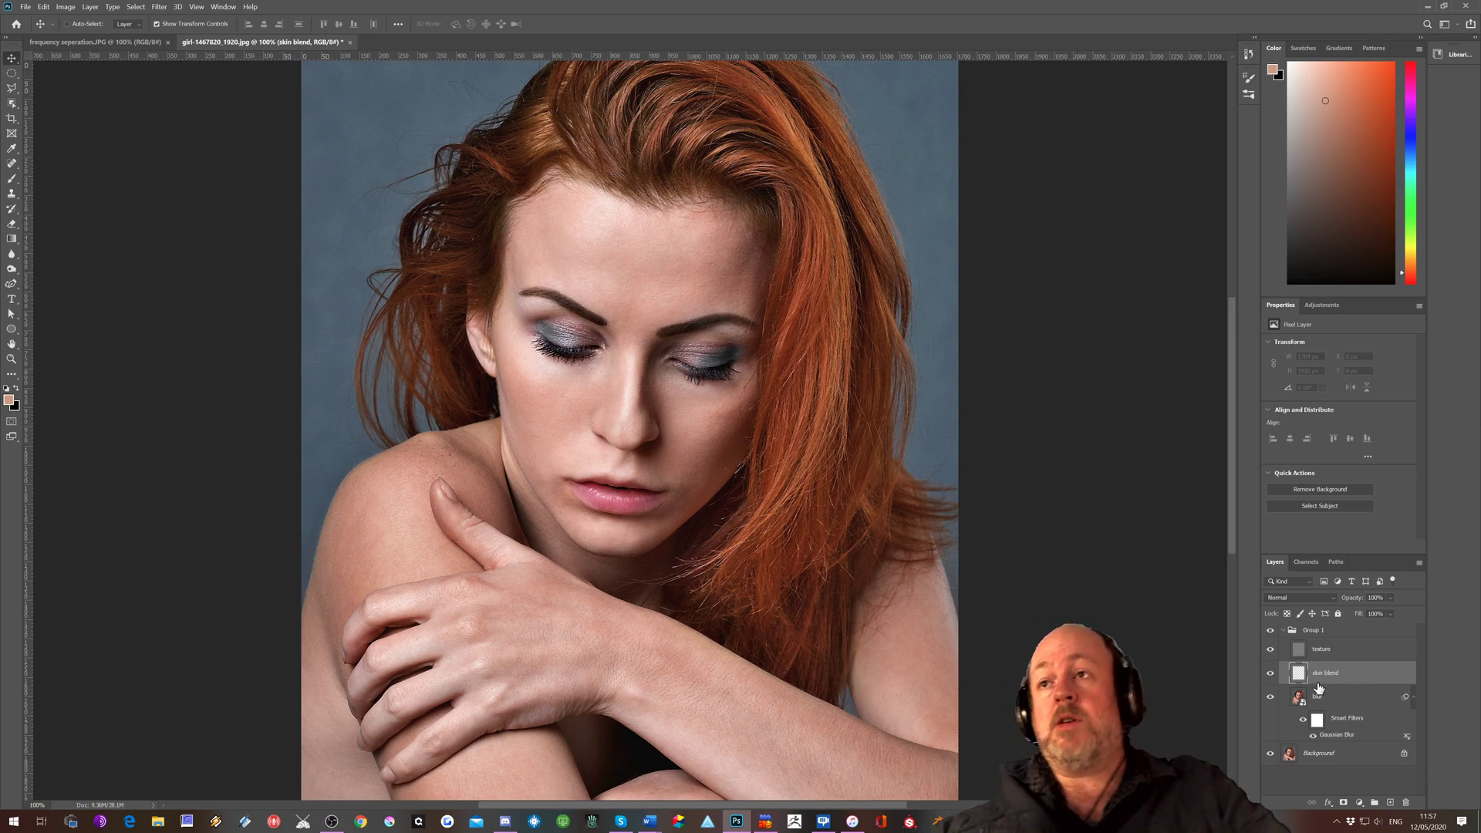
# Set up the Brush tool at 200 px with minimum hardness, sample the forehead skin tone and paint lightly over the forehead
pyautogui.click(10, 179)
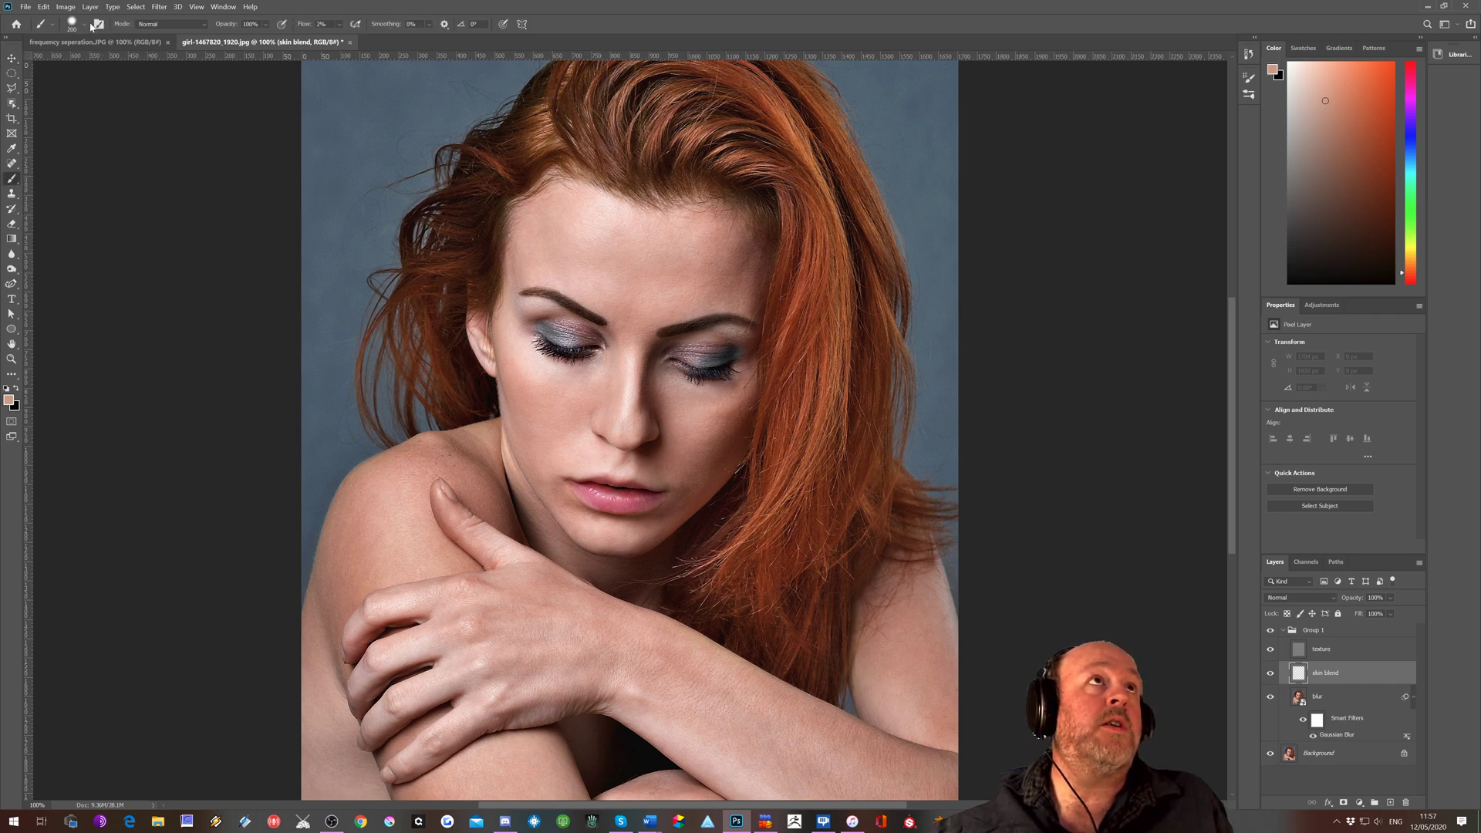
pyautogui.click(85, 25)
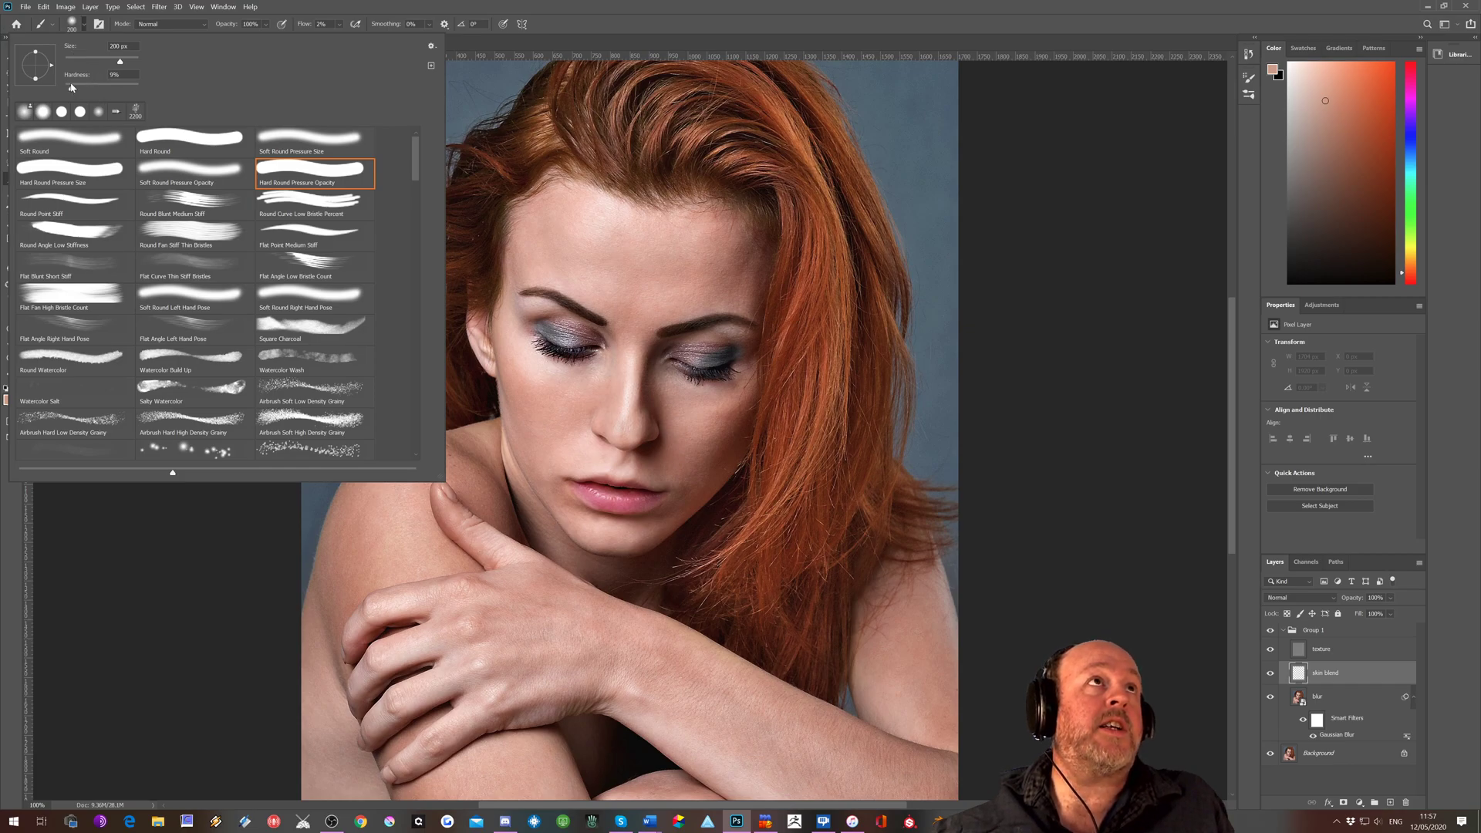
pyautogui.moveTo(68, 86); pyautogui.dragTo(64, 87)
pyautogui.click(195, 561)
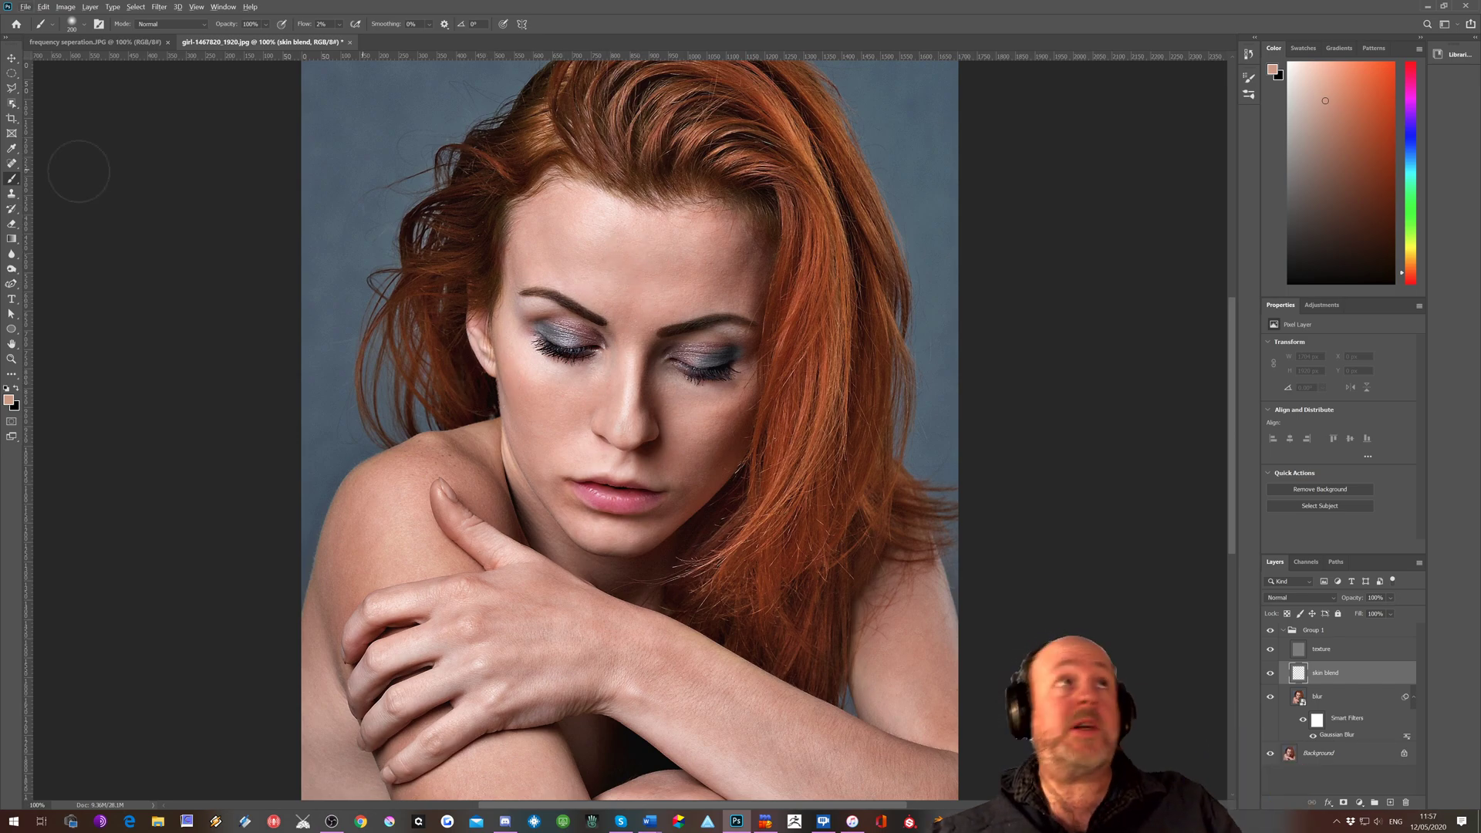
pyautogui.keyDown('alt'); pyautogui.click(645, 270); pyautogui.keyUp('alt')
pyautogui.moveTo(638, 269)
pyautogui.mouseDown()
pyautogui.moveTo(572, 266)
pyautogui.moveTo(674, 275)
pyautogui.moveTo(658, 274)
pyautogui.mouseUp()
# Try painting sampled skin tones across the forehead with the brush flow set to 42%
pyautogui.click(341, 25)
pyautogui.moveTo(344, 41); pyautogui.dragTo(364, 41)
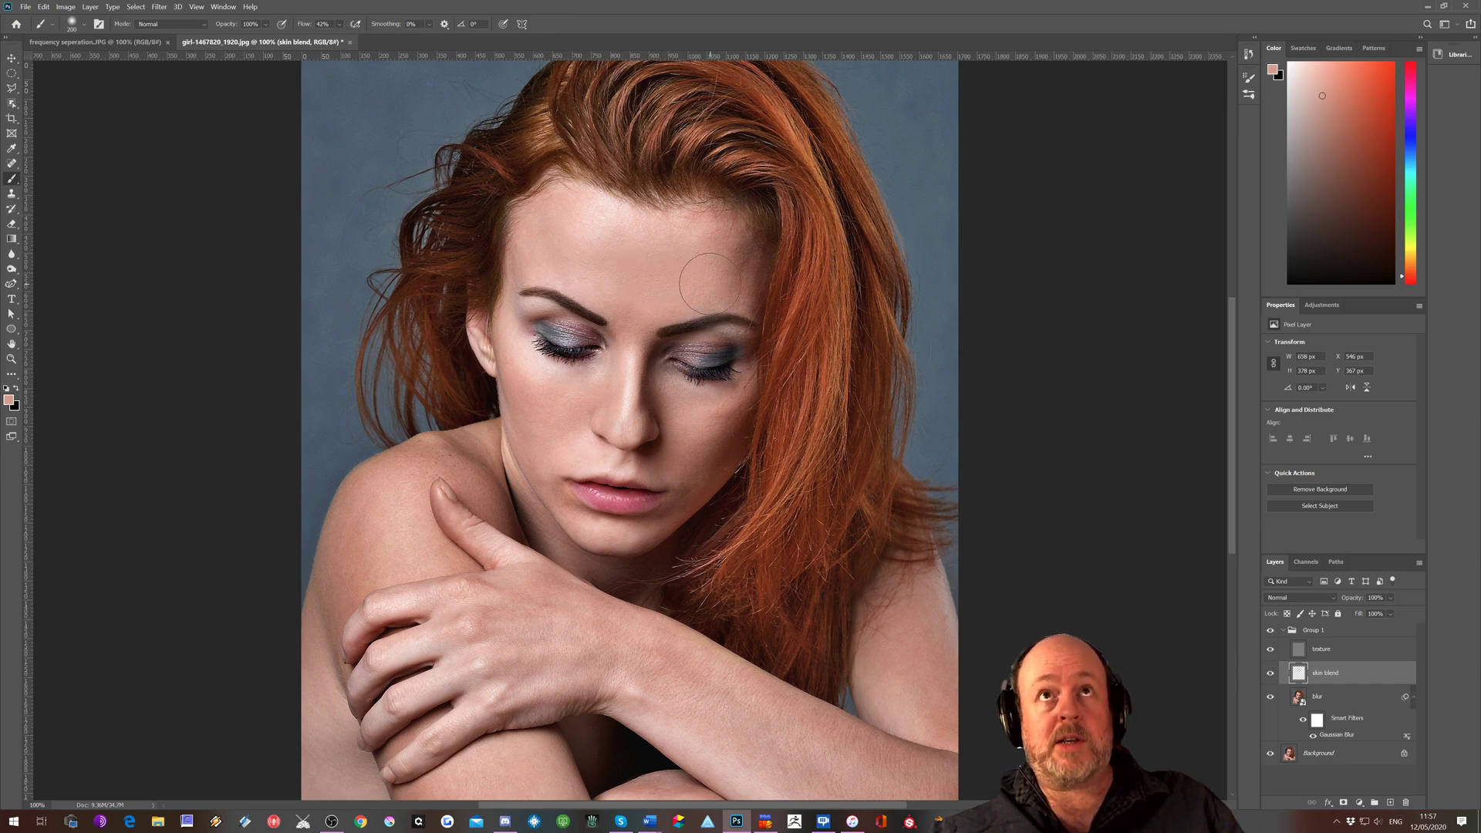
pyautogui.hotkey('ctrl', 'z')
pyautogui.keyDown('alt'); pyautogui.click(662, 266); pyautogui.keyUp('alt')
pyautogui.moveTo(671, 262)
pyautogui.mouseDown()
pyautogui.moveTo(708, 253)
pyautogui.moveTo(725, 276)
pyautogui.moveTo(608, 225)
pyautogui.moveTo(595, 245)
pyautogui.moveTo(619, 234)
pyautogui.moveTo(596, 221)
pyautogui.moveTo(572, 239)
pyautogui.moveTo(590, 219)
pyautogui.moveTo(553, 222)
pyautogui.moveTo(556, 249)
pyautogui.moveTo(710, 243)
pyautogui.moveTo(621, 264)
pyautogui.moveTo(545, 244)
pyautogui.mouseUp()
pyautogui.keyDown('alt'); pyautogui.click(649, 247); pyautogui.keyUp('alt')
pyautogui.keyDown('alt'); pyautogui.click(622, 238); pyautogui.keyUp('alt')
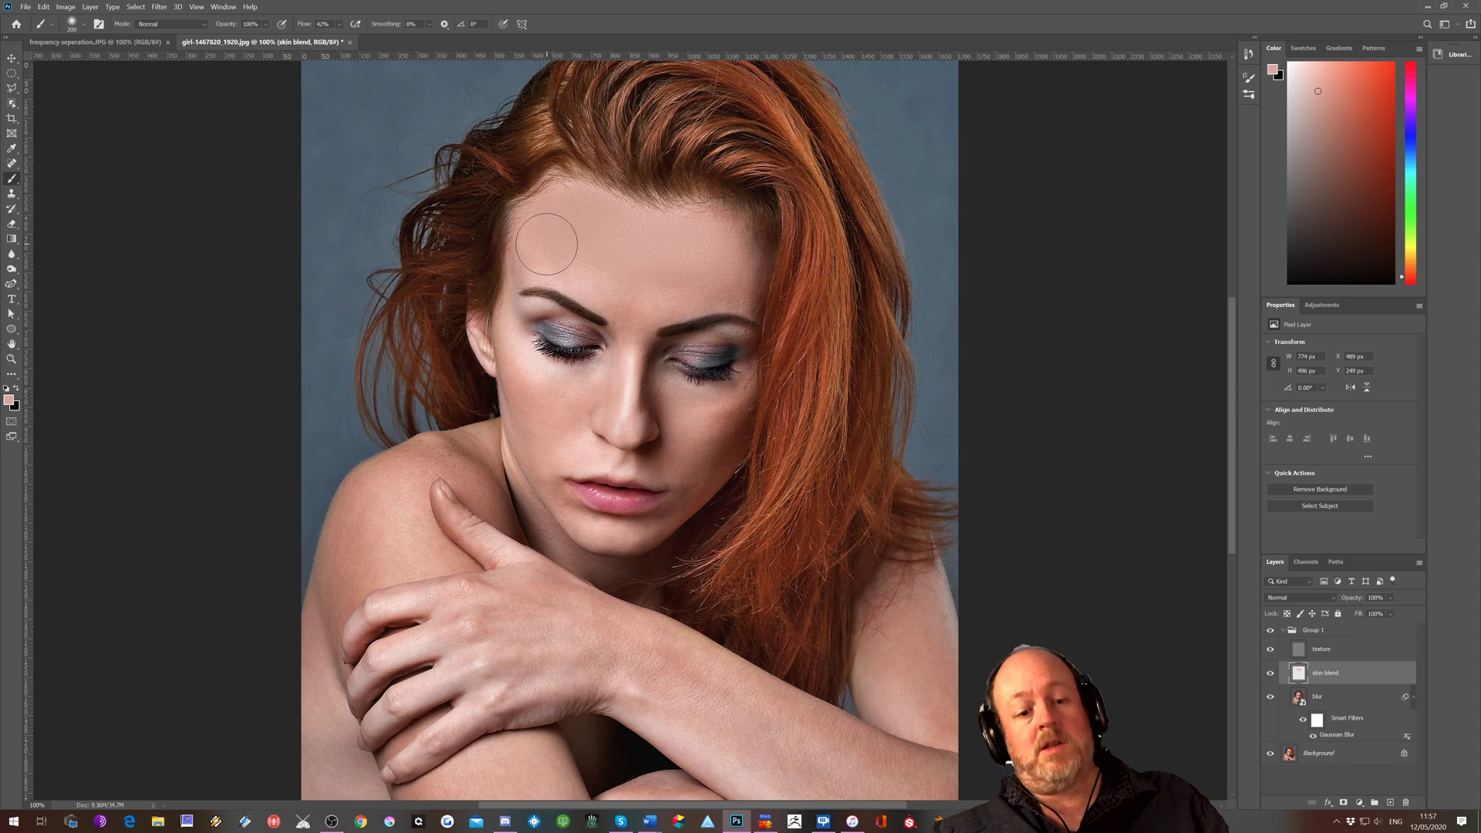
# Undo the heavy forehead strokes and set the brush flow to 2%
pyautogui.hotkey('ctrl', 'z')
pyautogui.hotkey('ctrl', 'z')
pyautogui.hotkey('ctrl', 'z')
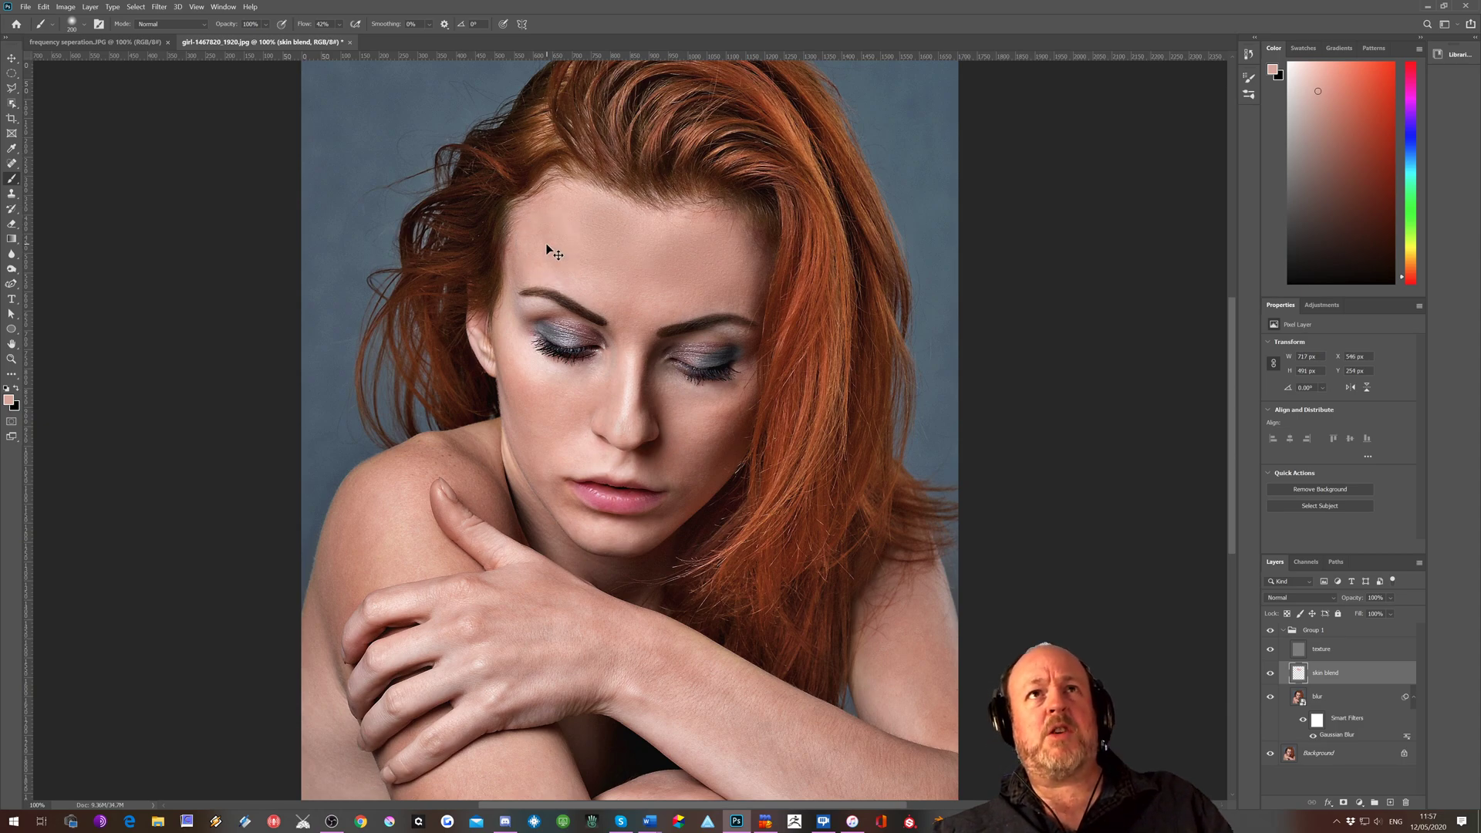
pyautogui.hotkey('ctrl', 'z')
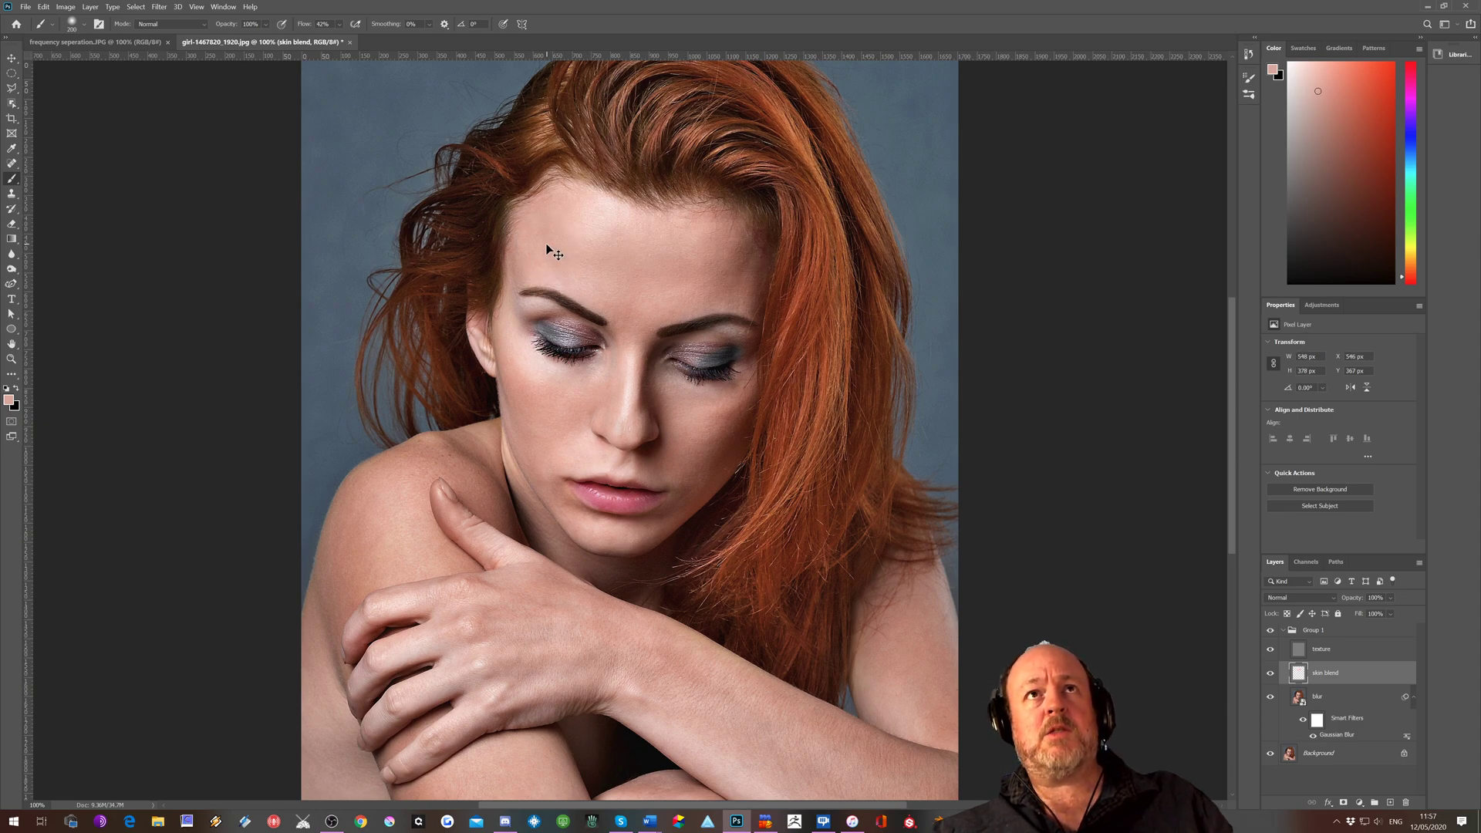
pyautogui.click(338, 24)
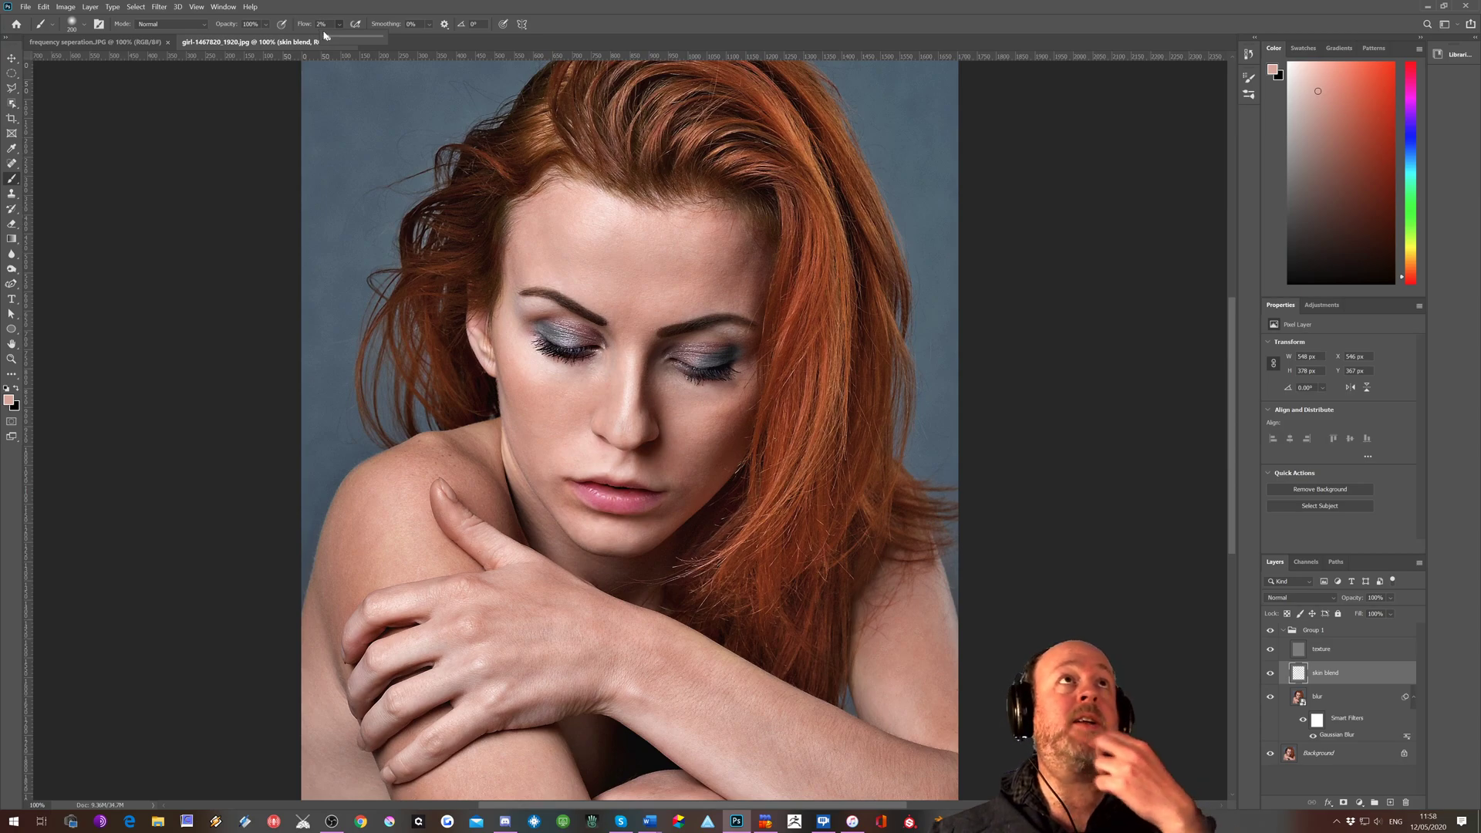
# Even out the forehead on the skin blend layer by repeatedly sampling nearby skin tones and painting over uneven patches
pyautogui.keyDown('alt'); pyautogui.click(645, 270); pyautogui.keyUp('alt')
pyautogui.moveTo(645, 285)
pyautogui.mouseDown()
pyautogui.moveTo(685, 275)
pyautogui.moveTo(630, 285)
pyautogui.moveTo(744, 273)
pyautogui.moveTo(633, 258)
pyautogui.moveTo(689, 245)
pyautogui.moveTo(716, 281)
pyautogui.moveTo(641, 244)
pyautogui.moveTo(712, 248)
pyautogui.moveTo(682, 266)
pyautogui.moveTo(643, 232)
pyautogui.moveTo(591, 253)
pyautogui.moveTo(649, 257)
pyautogui.moveTo(572, 228)
pyautogui.moveTo(590, 257)
pyautogui.moveTo(594, 211)
pyautogui.moveTo(564, 253)
pyautogui.moveTo(631, 282)
pyautogui.moveTo(577, 245)
pyautogui.moveTo(548, 262)
pyautogui.moveTo(630, 280)
pyautogui.moveTo(581, 270)
pyautogui.moveTo(637, 302)
pyautogui.moveTo(636, 323)
pyautogui.moveTo(612, 280)
pyautogui.mouseUp()
pyautogui.keyDown('alt'); pyautogui.click(612, 270); pyautogui.keyUp('alt')
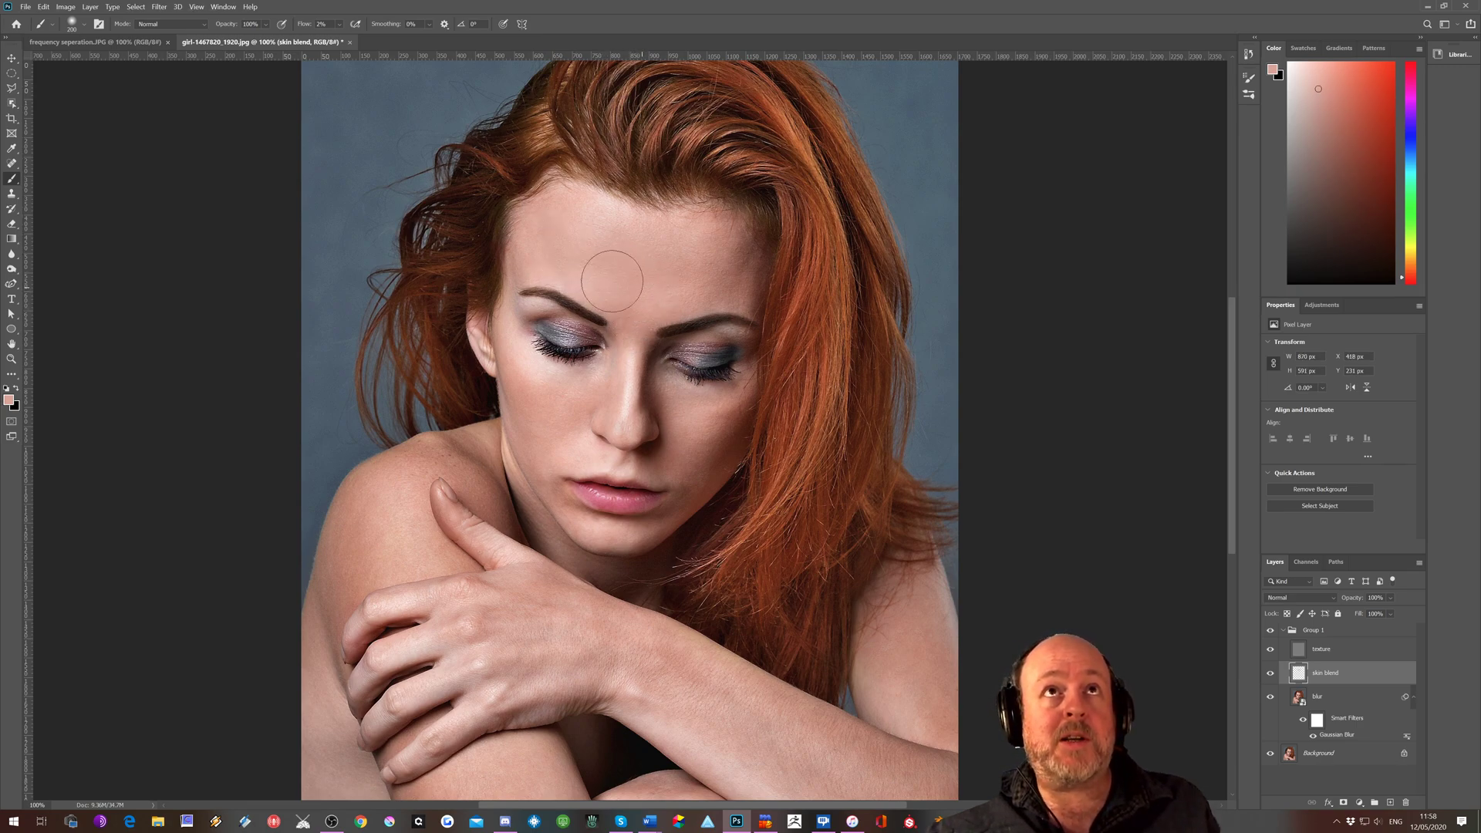
pyautogui.keyDown('alt'); pyautogui.click(551, 267); pyautogui.keyUp('alt')
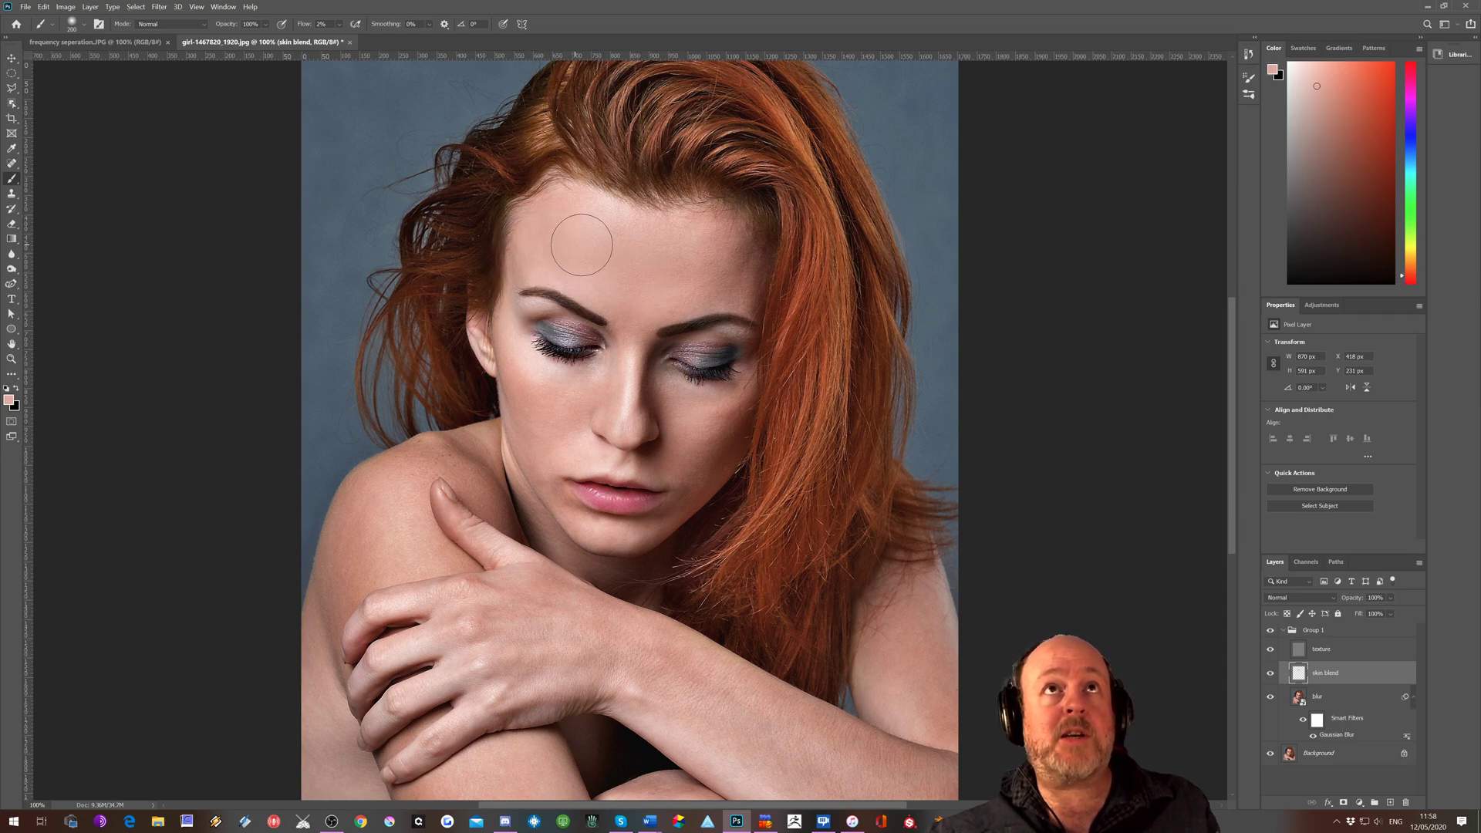
pyautogui.keyDown('alt'); pyautogui.click(605, 245); pyautogui.keyUp('alt')
# Paint sampled skin tones over the left-hand cheek, and reduce the brush size to blend down along the jaw edge
pyautogui.moveTo(522, 370)
pyautogui.mouseDown()
pyautogui.moveTo(538, 427)
pyautogui.moveTo(531, 377)
pyautogui.moveTo(553, 438)
pyautogui.moveTo(551, 408)
pyautogui.mouseUp()
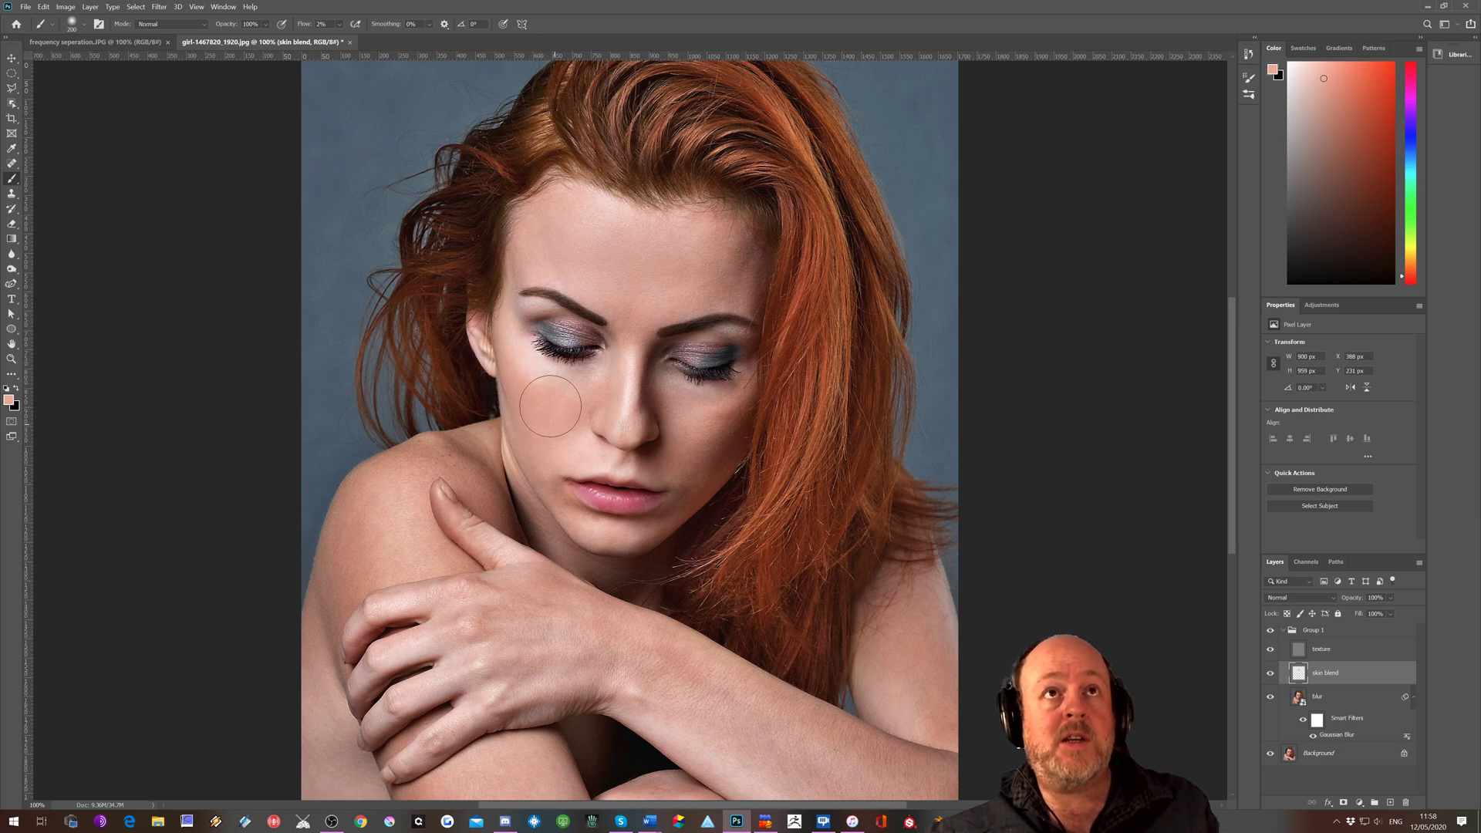
pyautogui.keyDown('alt'); pyautogui.click(518, 420); pyautogui.keyUp('alt')
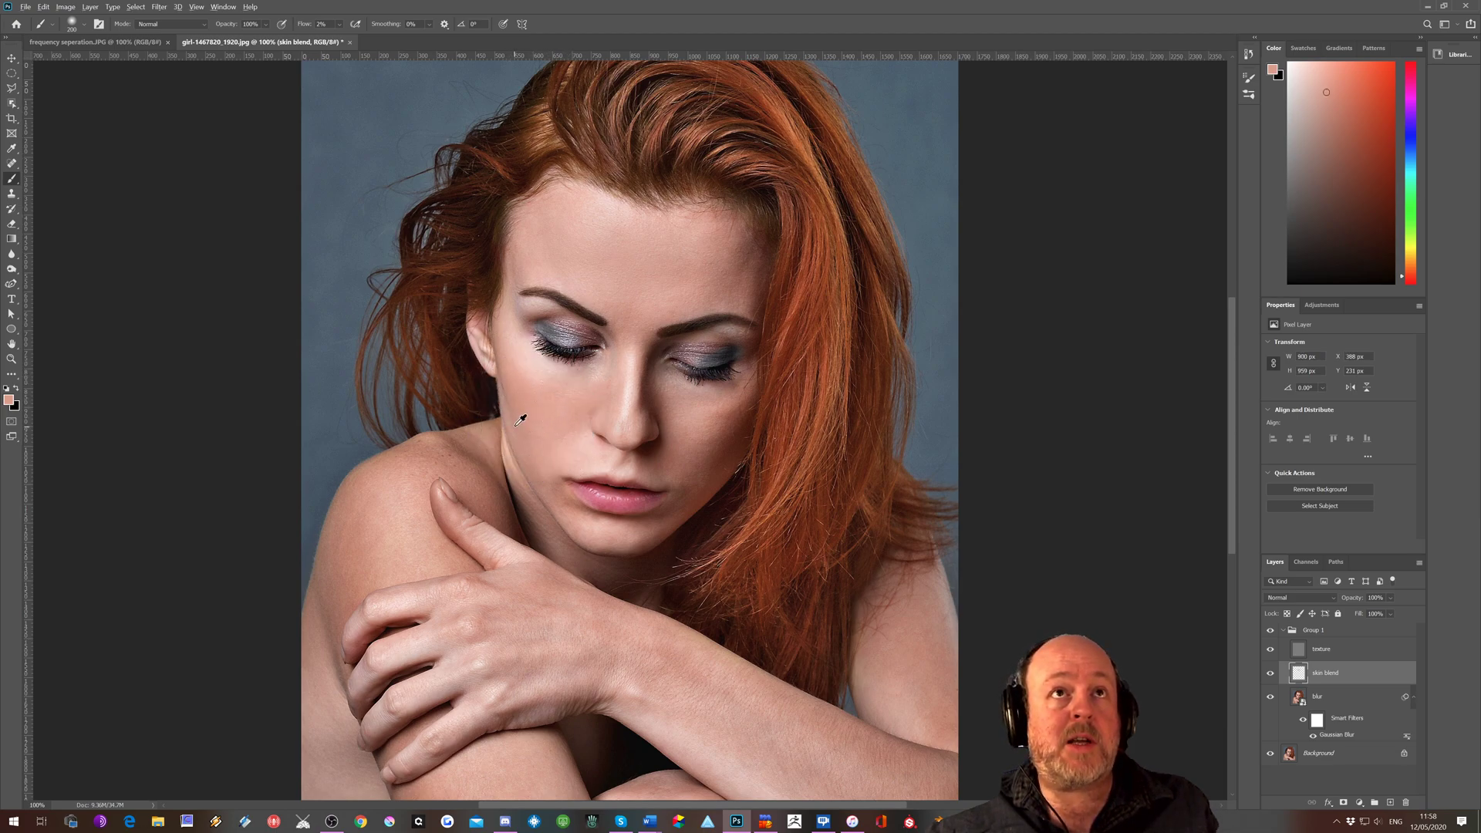
pyautogui.press('[')
pyautogui.press('[')
pyautogui.press('[')
pyautogui.press('[')
pyautogui.keyDown('alt'); pyautogui.click(546, 451); pyautogui.keyUp('alt')
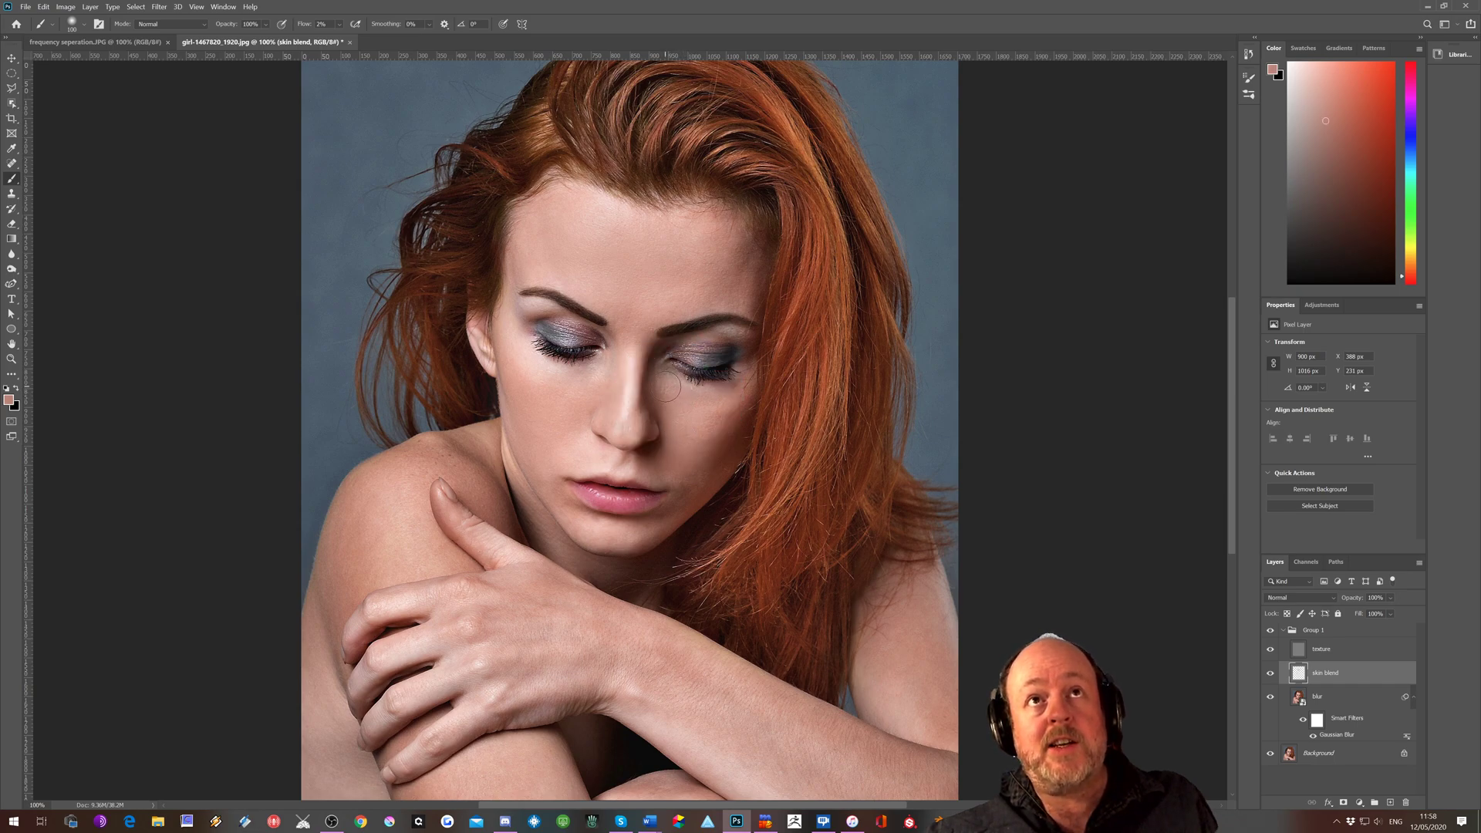
# Blend the right-hand cheek and the chin by painting over them with skin tones sampled from each area
pyautogui.keyDown('alt'); pyautogui.click(676, 422); pyautogui.keyUp('alt')
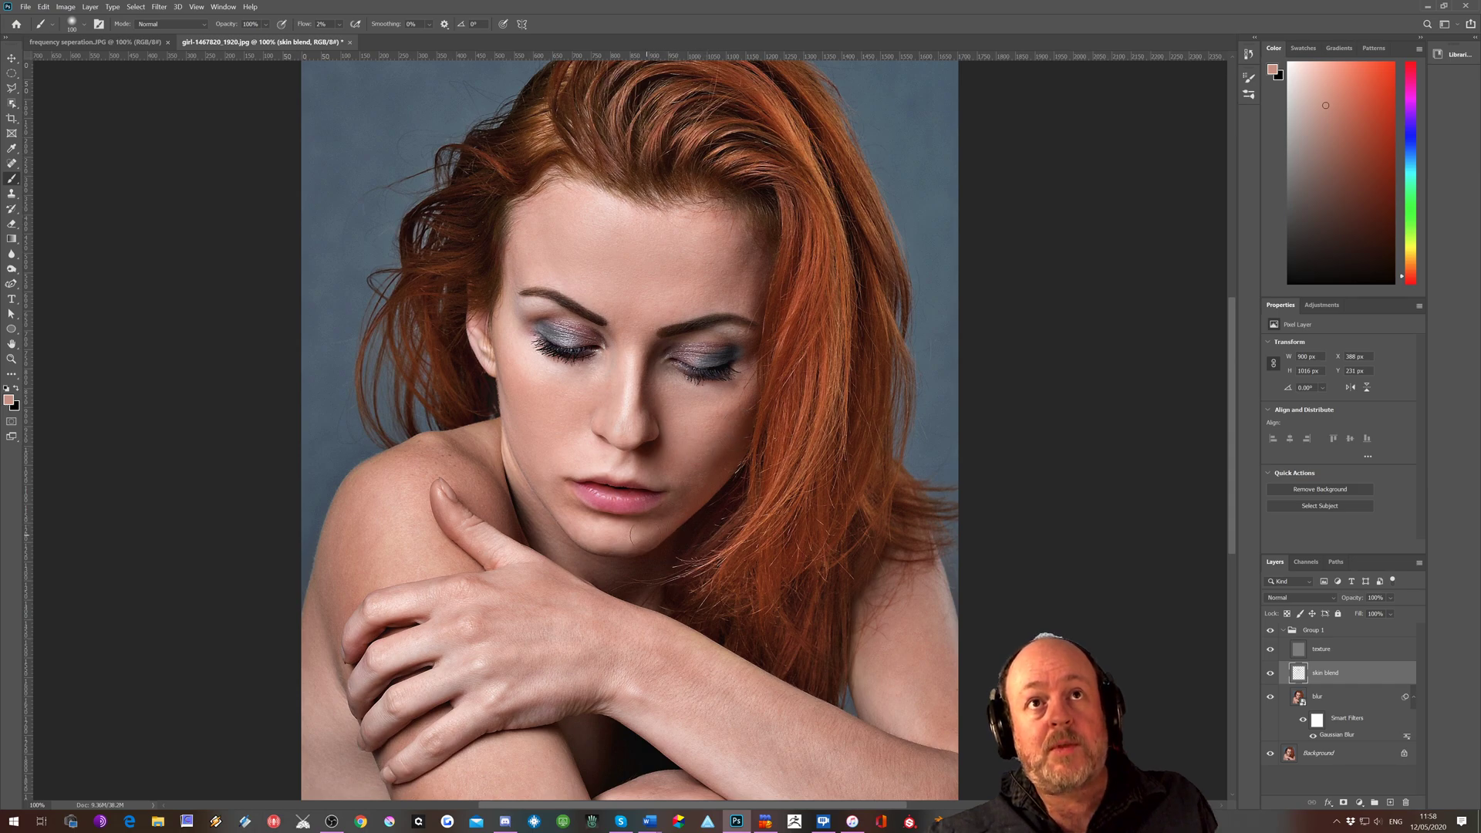
pyautogui.keyDown('alt'); pyautogui.click(654, 531); pyautogui.keyUp('alt')
pyautogui.moveTo(655, 532); pyautogui.dragTo(630, 534)
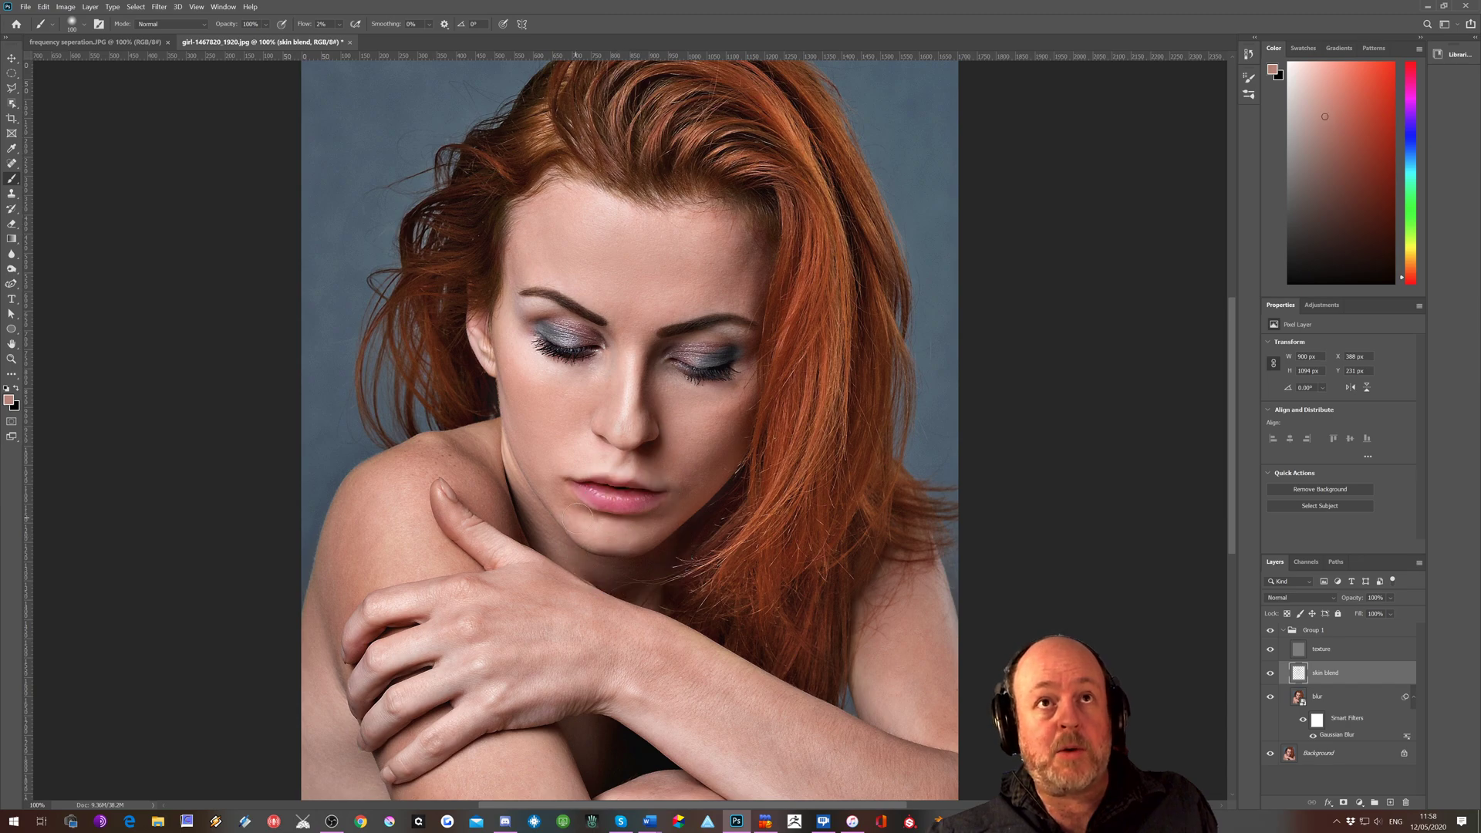
pyautogui.keyDown('alt'); pyautogui.click(600, 531); pyautogui.keyUp('alt')
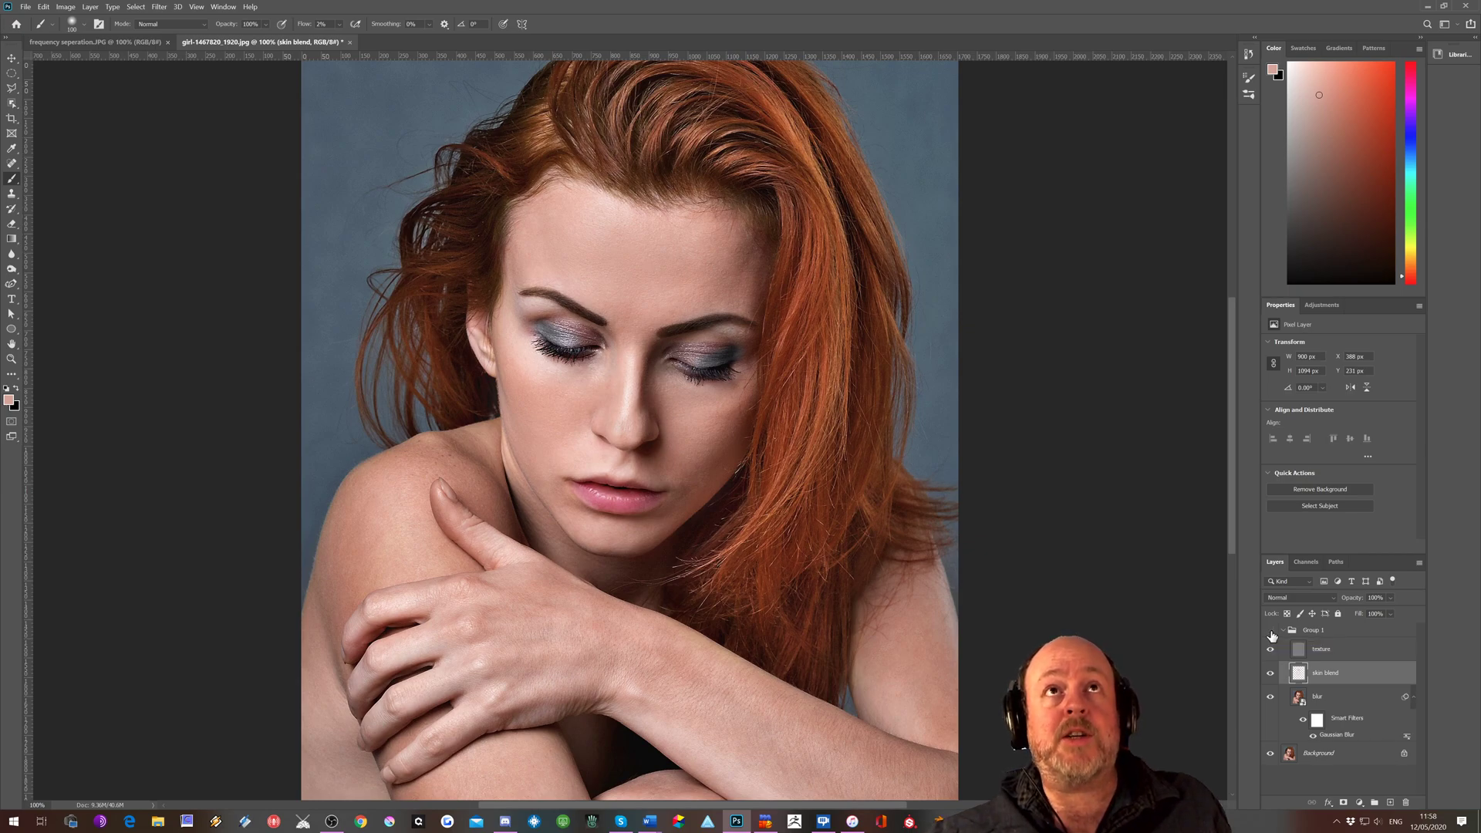
# Toggle the group's visibility on and off to compare the facial retouching with the original image
pyautogui.click(1271, 632)
pyautogui.click(1271, 632)
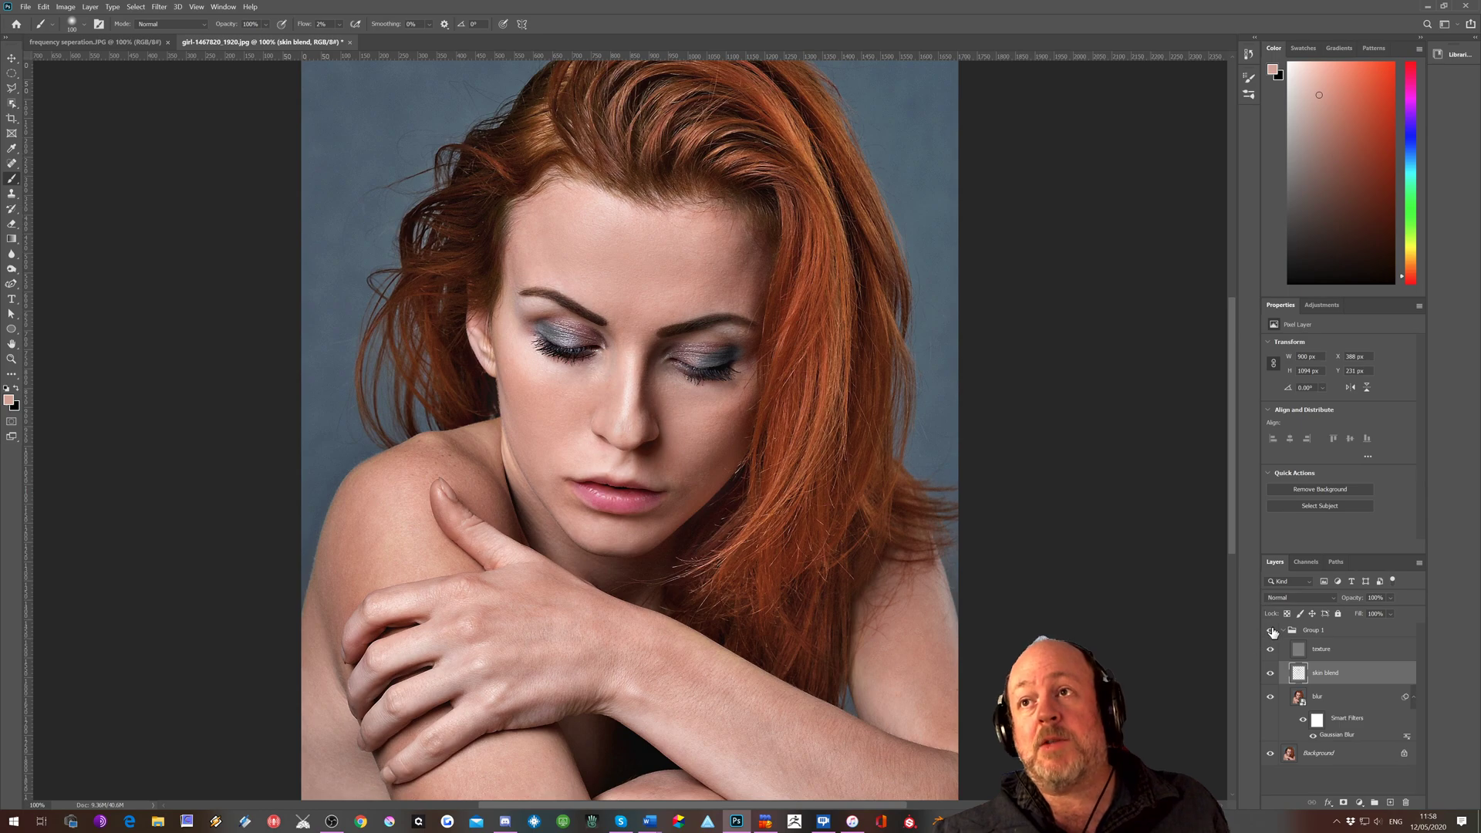
pyautogui.click(1271, 631)
pyautogui.click(1271, 632)
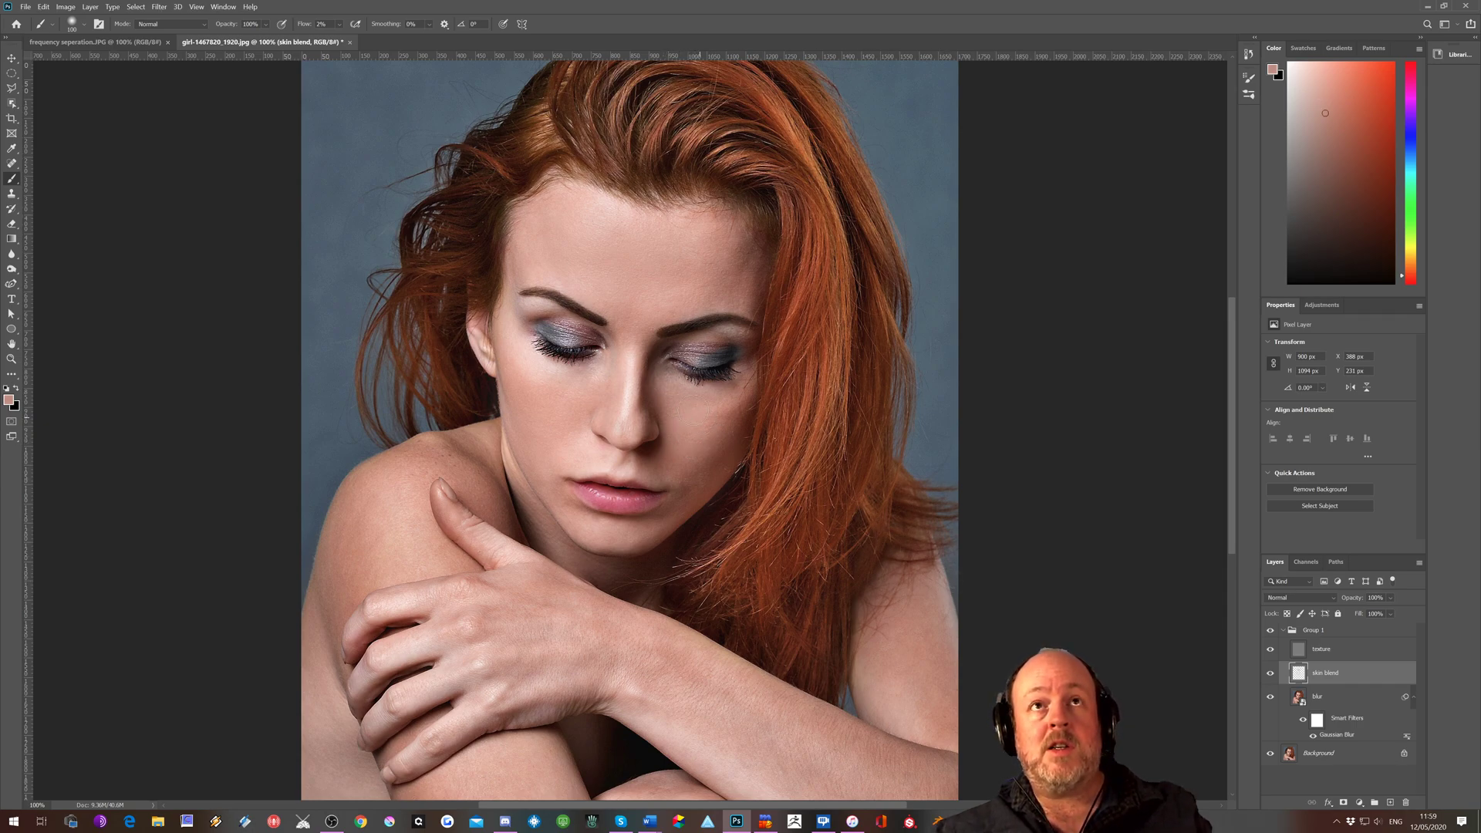
# Paint sampled skin tones down the bridge of the nose, and with an enlarged brush along the forearm
pyautogui.keyDown('alt'); pyautogui.click(617, 408); pyautogui.keyUp('alt')
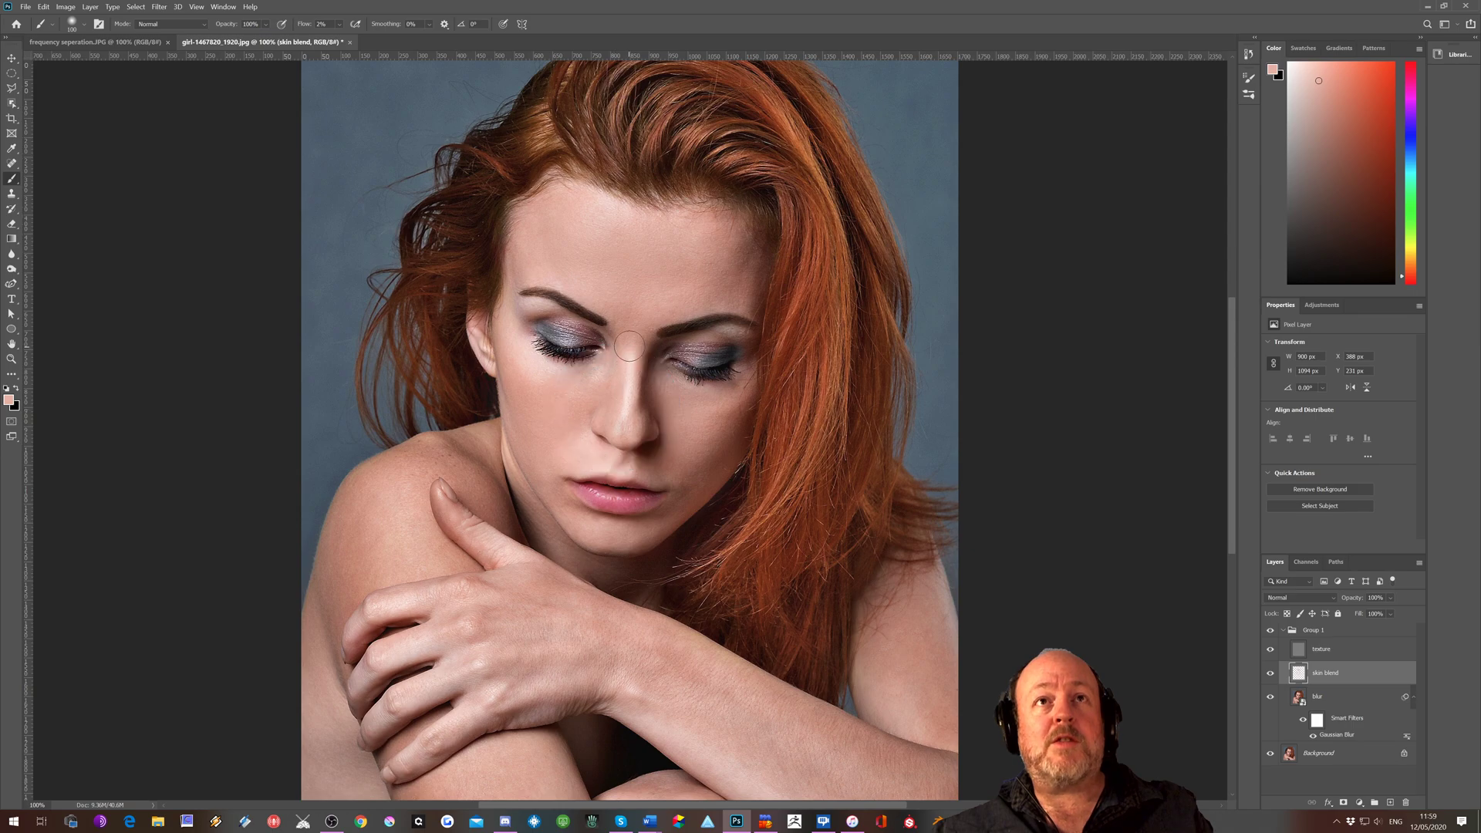
pyautogui.keyDown('alt'); pyautogui.click(630, 396); pyautogui.keyUp('alt')
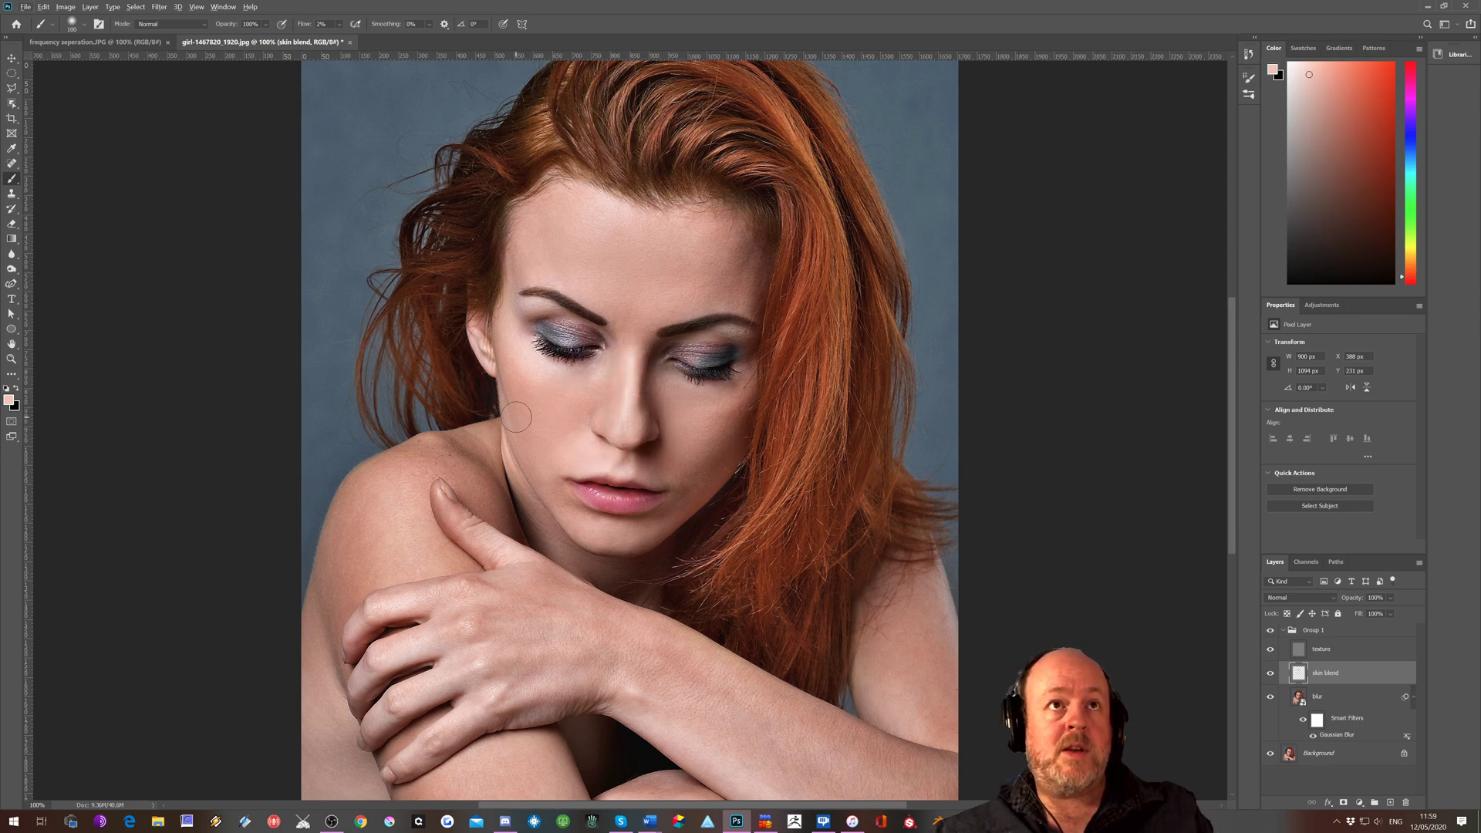
pyautogui.press(']')
pyautogui.press(']')
pyautogui.press(']')
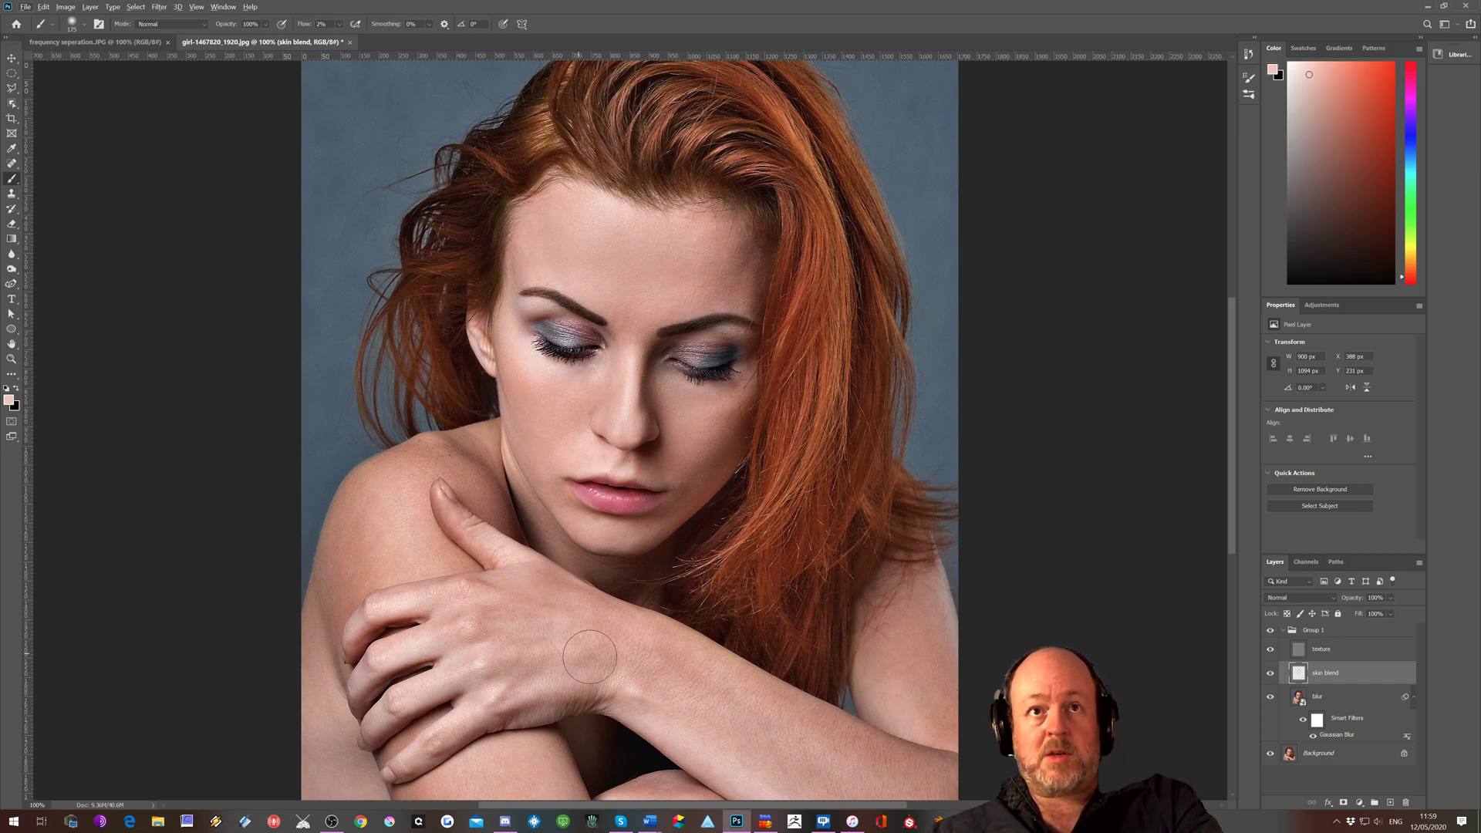
pyautogui.keyDown('alt'); pyautogui.click(663, 642); pyautogui.keyUp('alt')
pyautogui.moveTo(604, 617)
pyautogui.mouseDown()
pyautogui.moveTo(829, 736)
pyautogui.moveTo(664, 654)
pyautogui.moveTo(831, 767)
pyautogui.moveTo(599, 647)
pyautogui.moveTo(810, 775)
pyautogui.moveTo(698, 697)
pyautogui.moveTo(787, 762)
pyautogui.mouseUp()
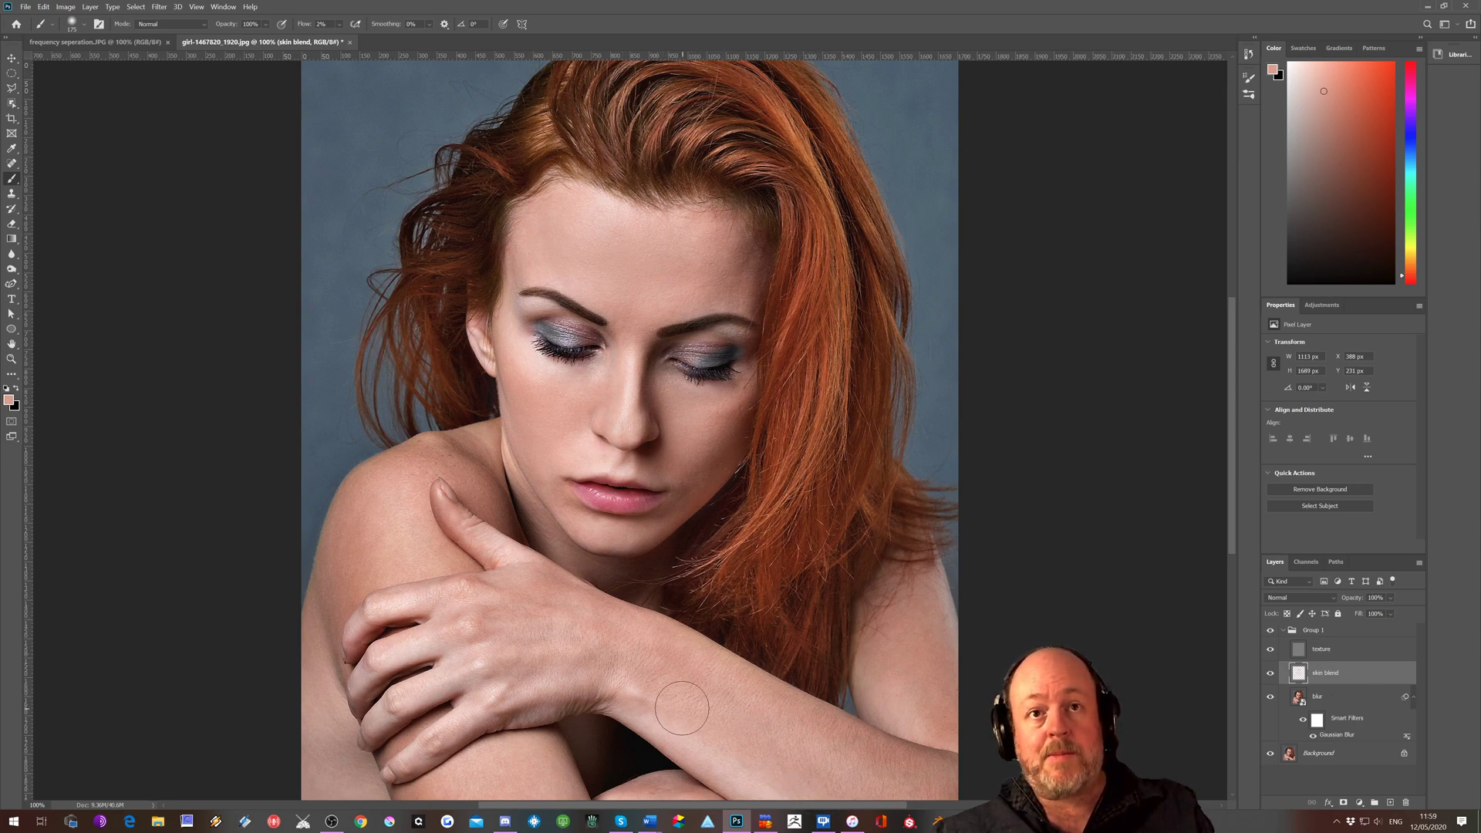
pyautogui.keyDown('alt'); pyautogui.click(641, 702); pyautogui.keyUp('alt')
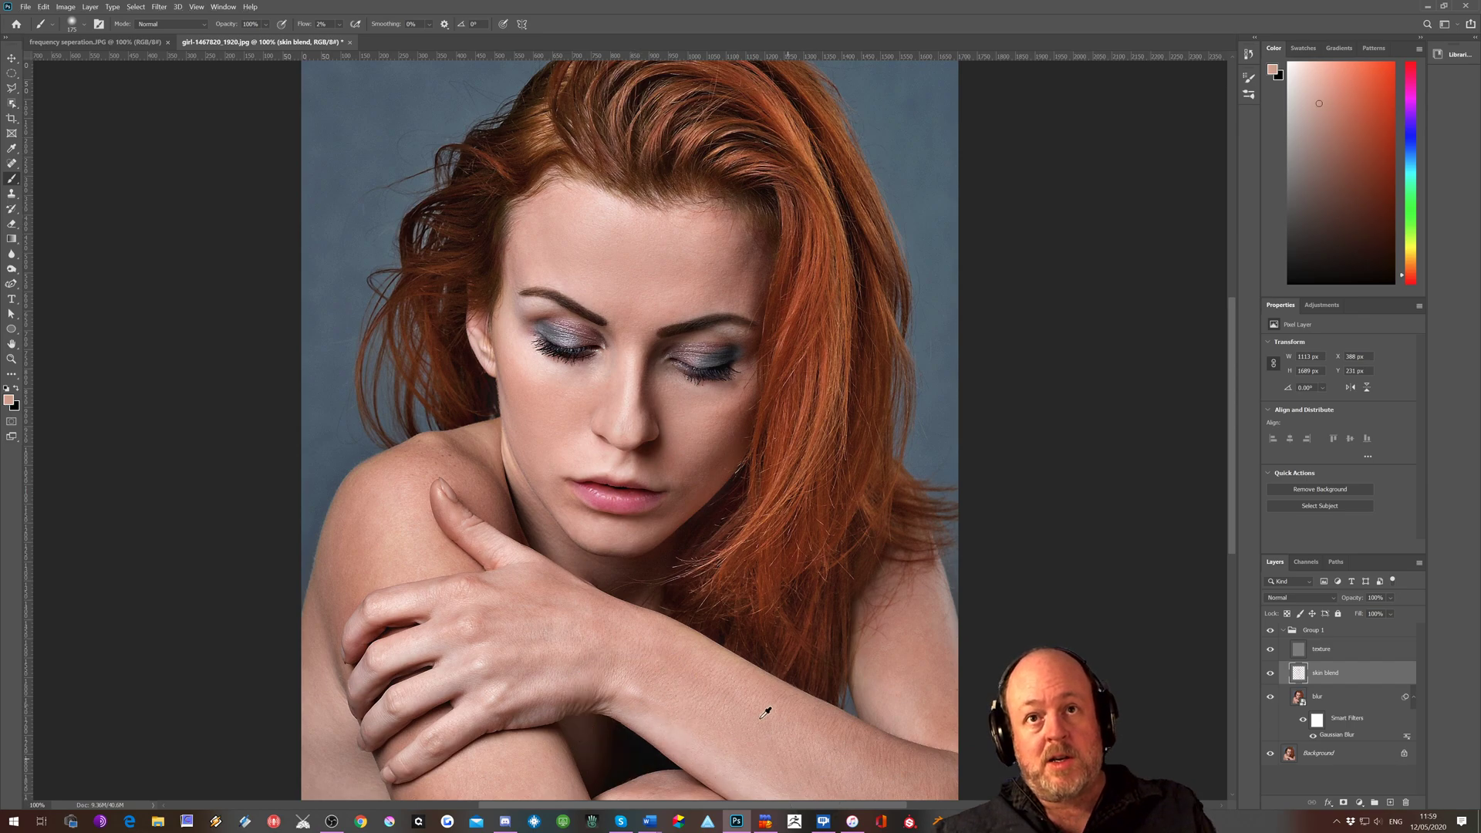
pyautogui.keyDown('alt'); pyautogui.click(723, 688); pyautogui.keyUp('alt')
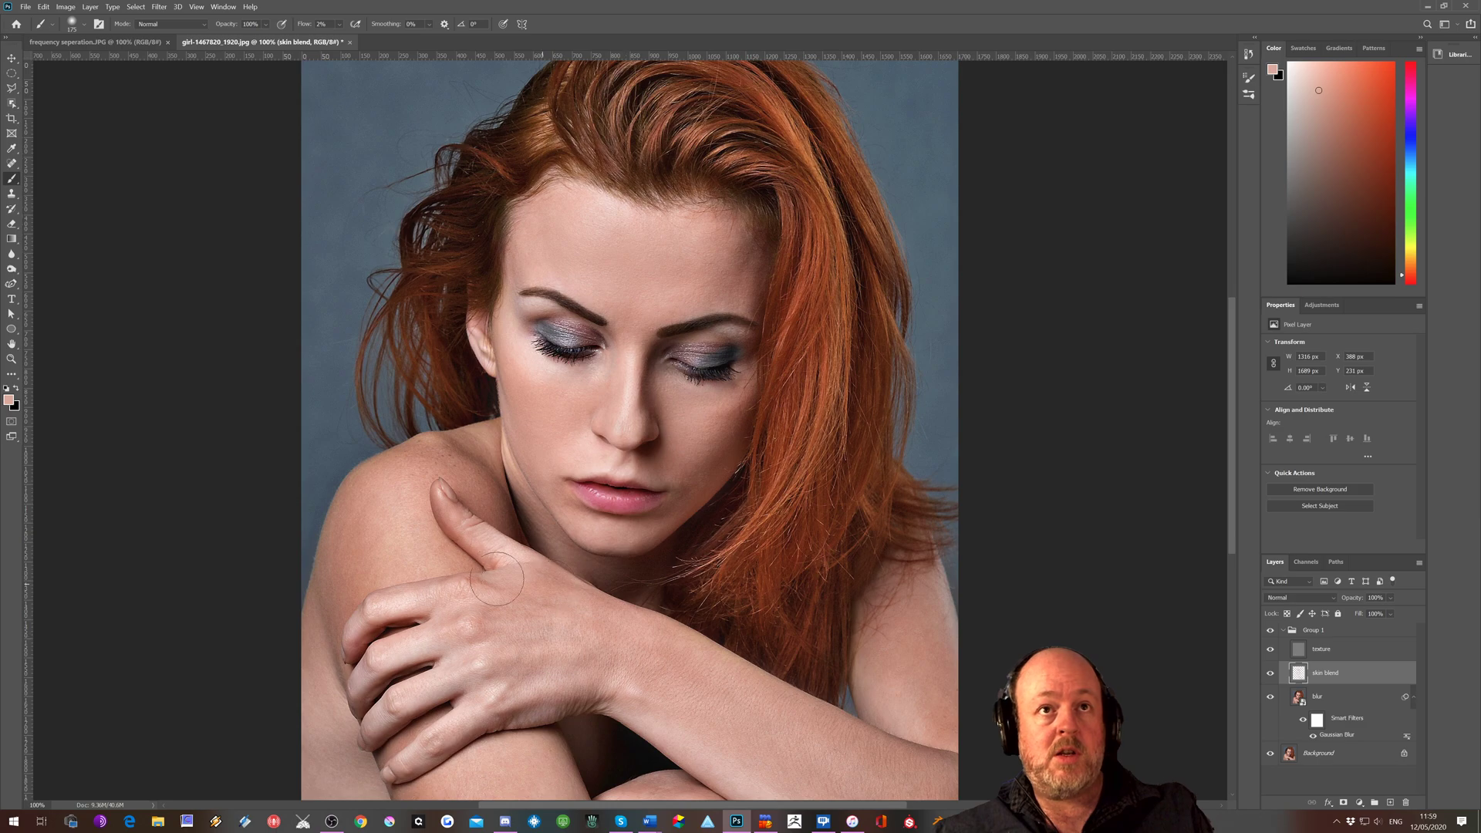
# Smooth the back of the hand and the fingers by sampling and painting their skin tones on the skin blend layer
pyautogui.keyDown('alt'); pyautogui.click(496, 627); pyautogui.keyUp('alt')
pyautogui.keyDown('alt'); pyautogui.click(545, 670); pyautogui.keyUp('alt')
pyautogui.keyDown('alt'); pyautogui.click(418, 690); pyautogui.keyUp('alt')
pyautogui.keyDown('alt'); pyautogui.click(375, 727); pyautogui.keyUp('alt')
pyautogui.keyDown('alt'); pyautogui.click(428, 653); pyautogui.keyUp('alt')
pyautogui.keyDown('alt'); pyautogui.click(365, 645); pyautogui.keyUp('alt')
pyautogui.keyDown('alt'); pyautogui.click(357, 613); pyautogui.keyUp('alt')
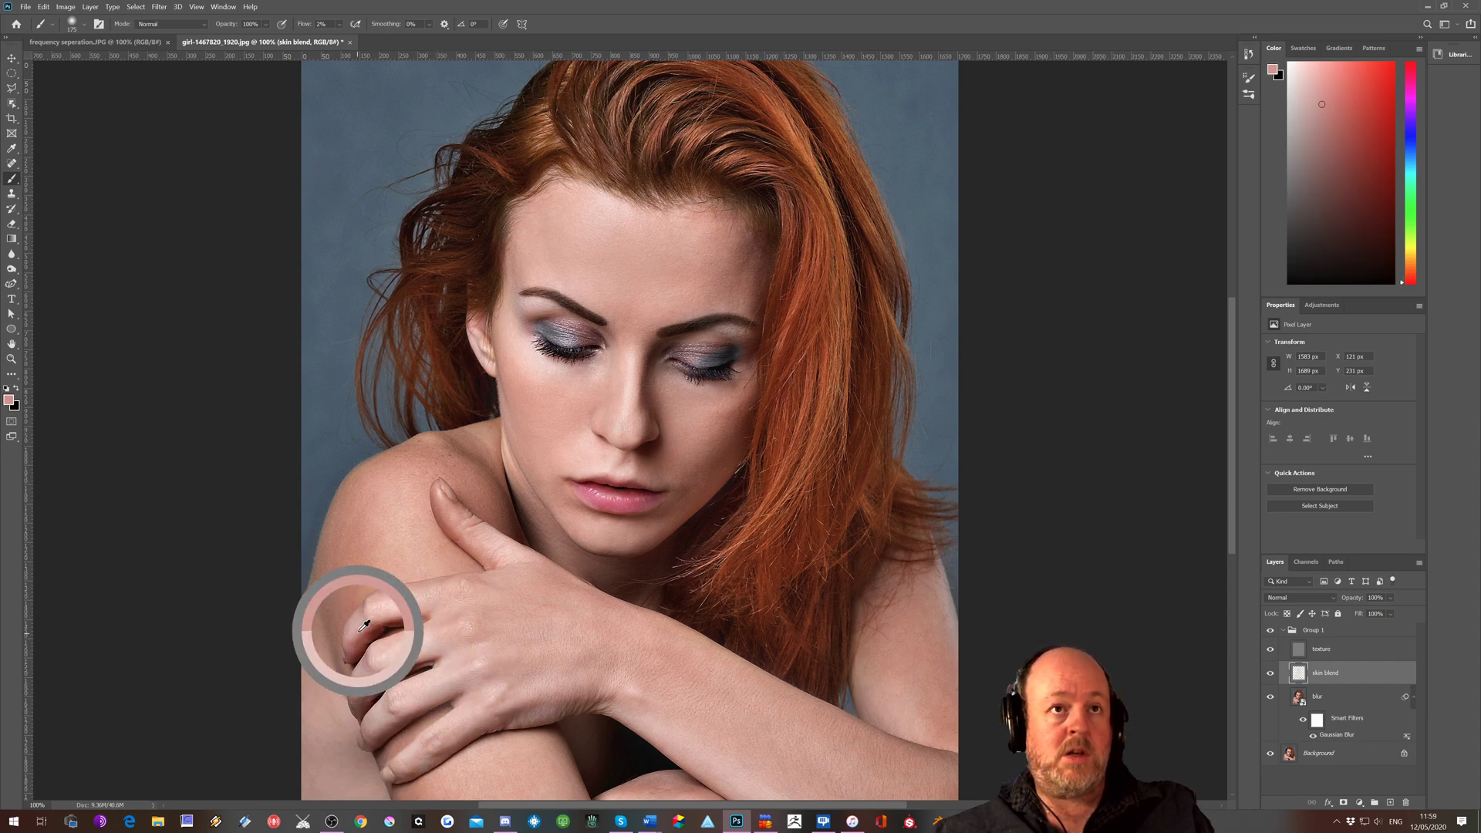
# Toggle the group for comparison, then hide the background, blur and texture layers to examine the skin blend paint alone, and show them again
pyautogui.click(1271, 632)
pyautogui.click(1271, 632)
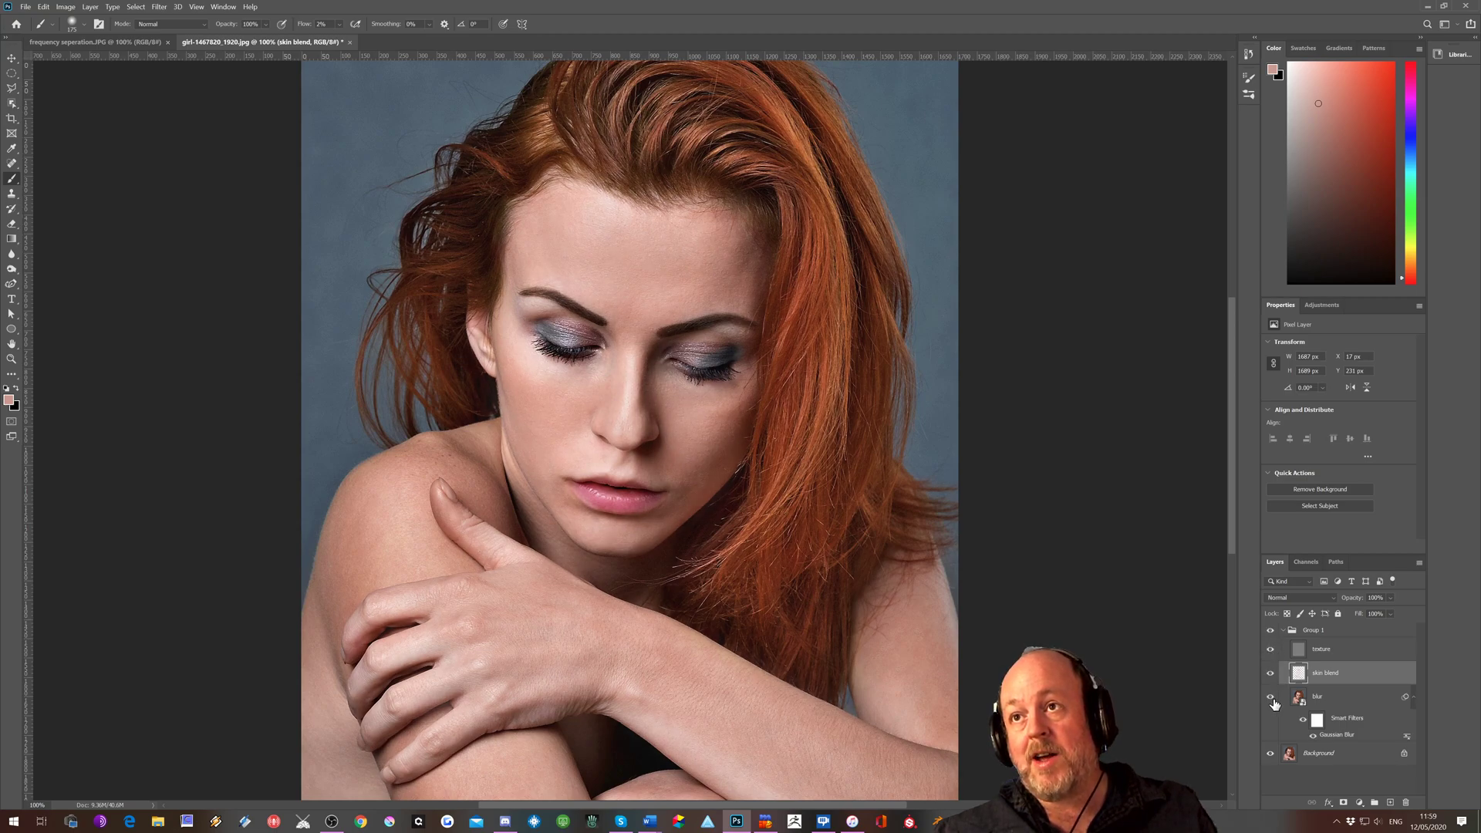
pyautogui.click(1272, 755)
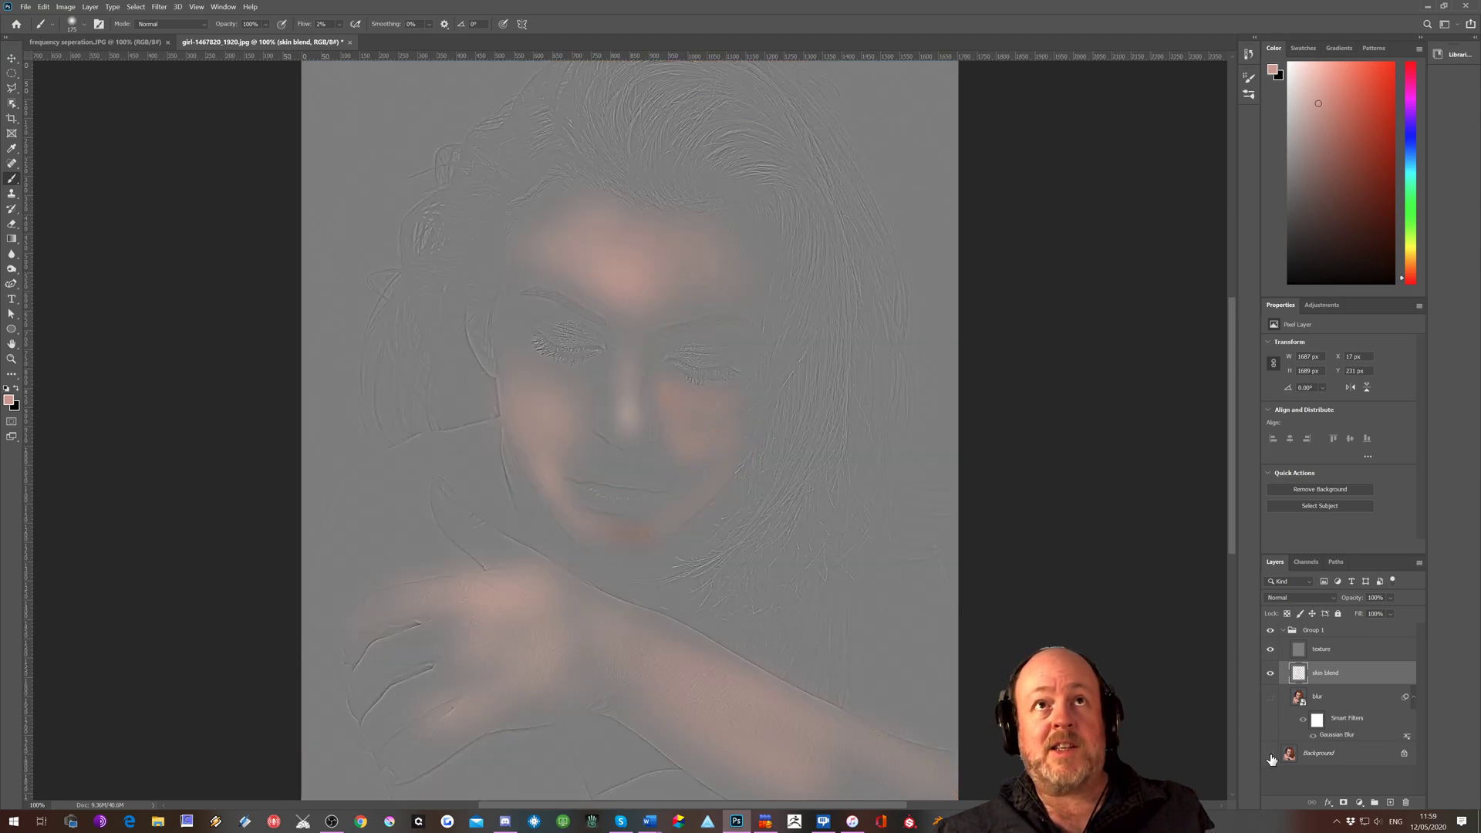
pyautogui.click(1271, 650)
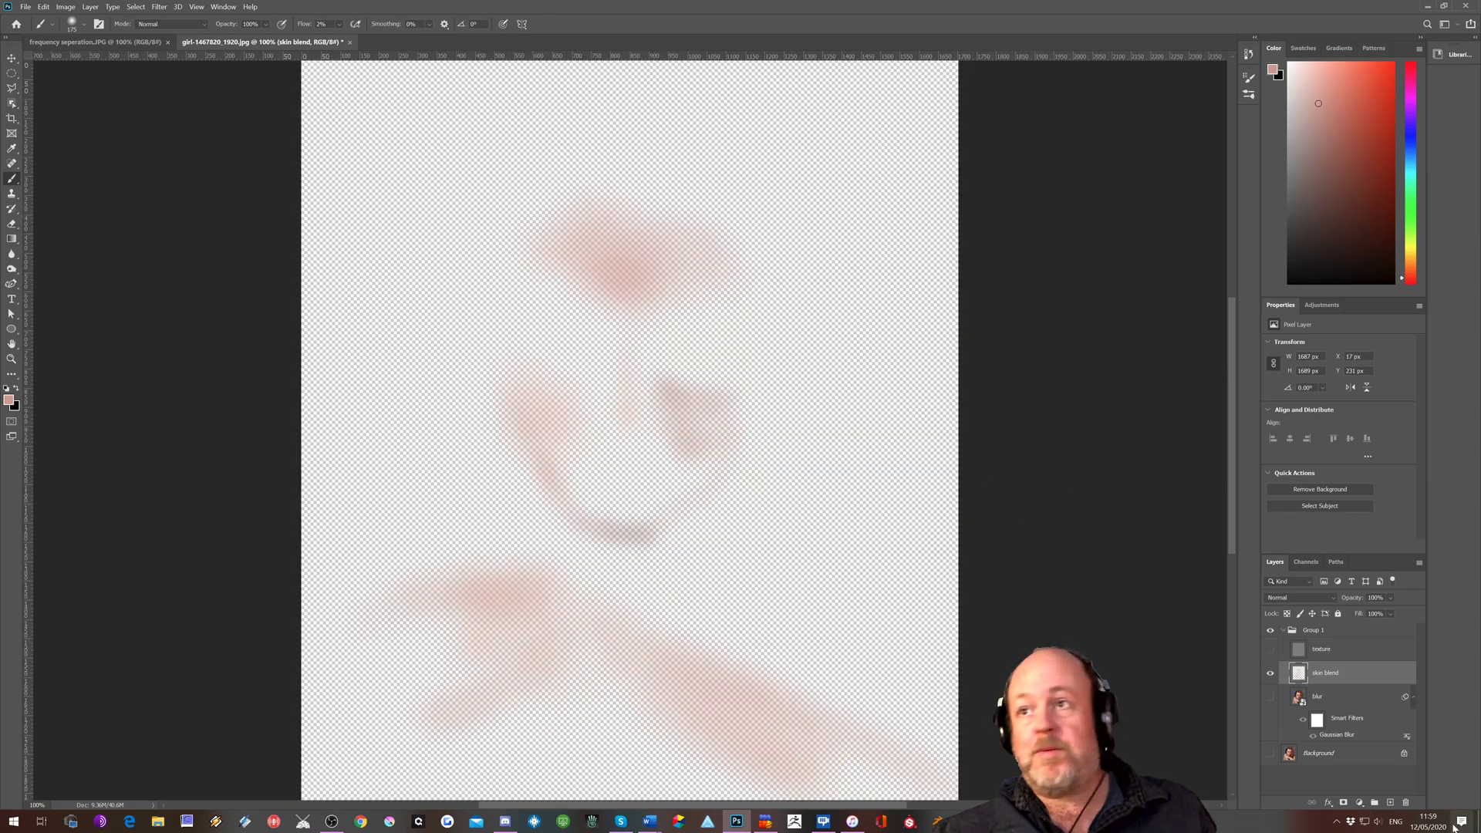
pyautogui.click(1271, 652)
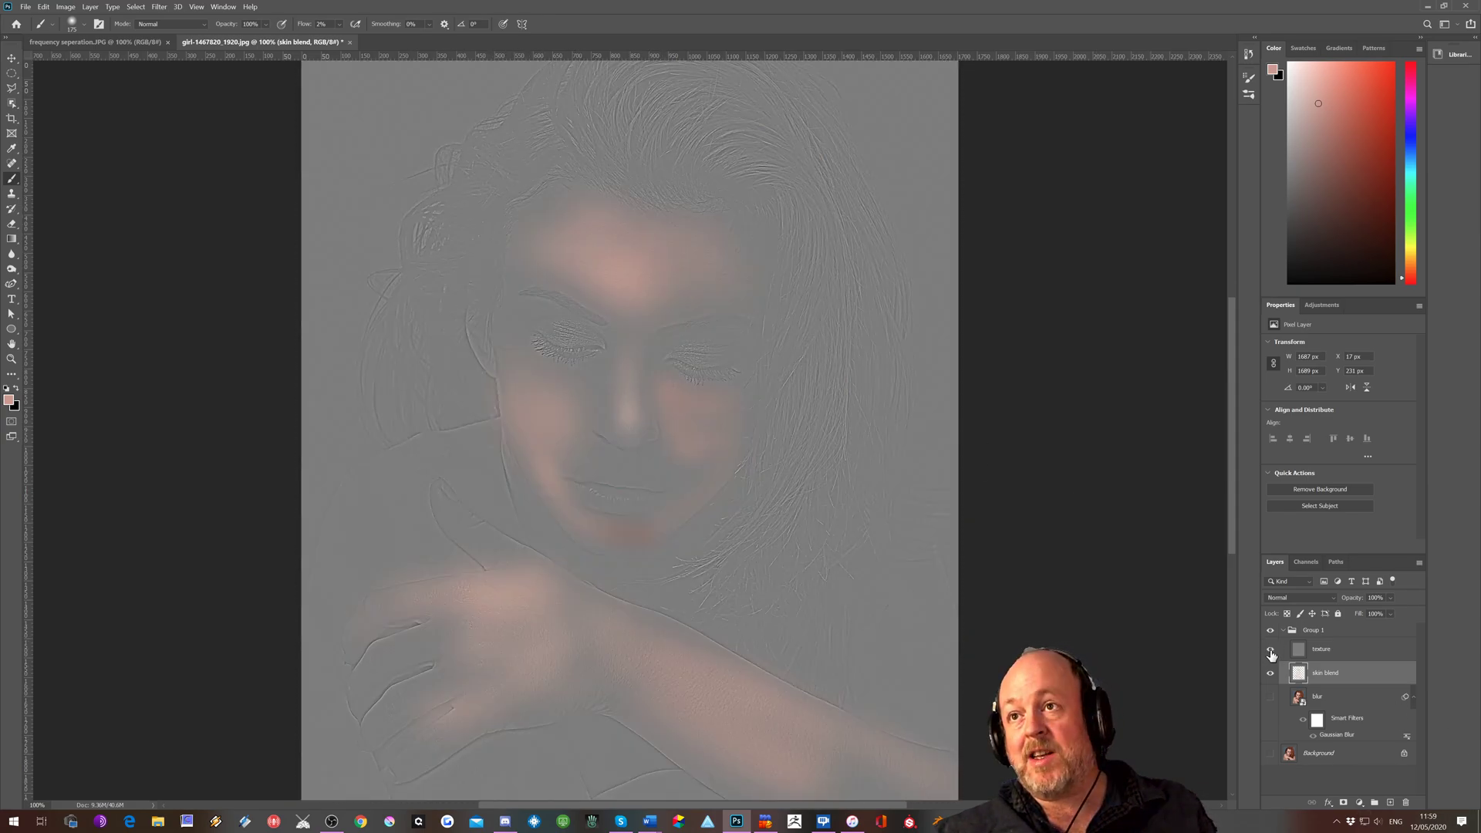
pyautogui.click(1271, 698)
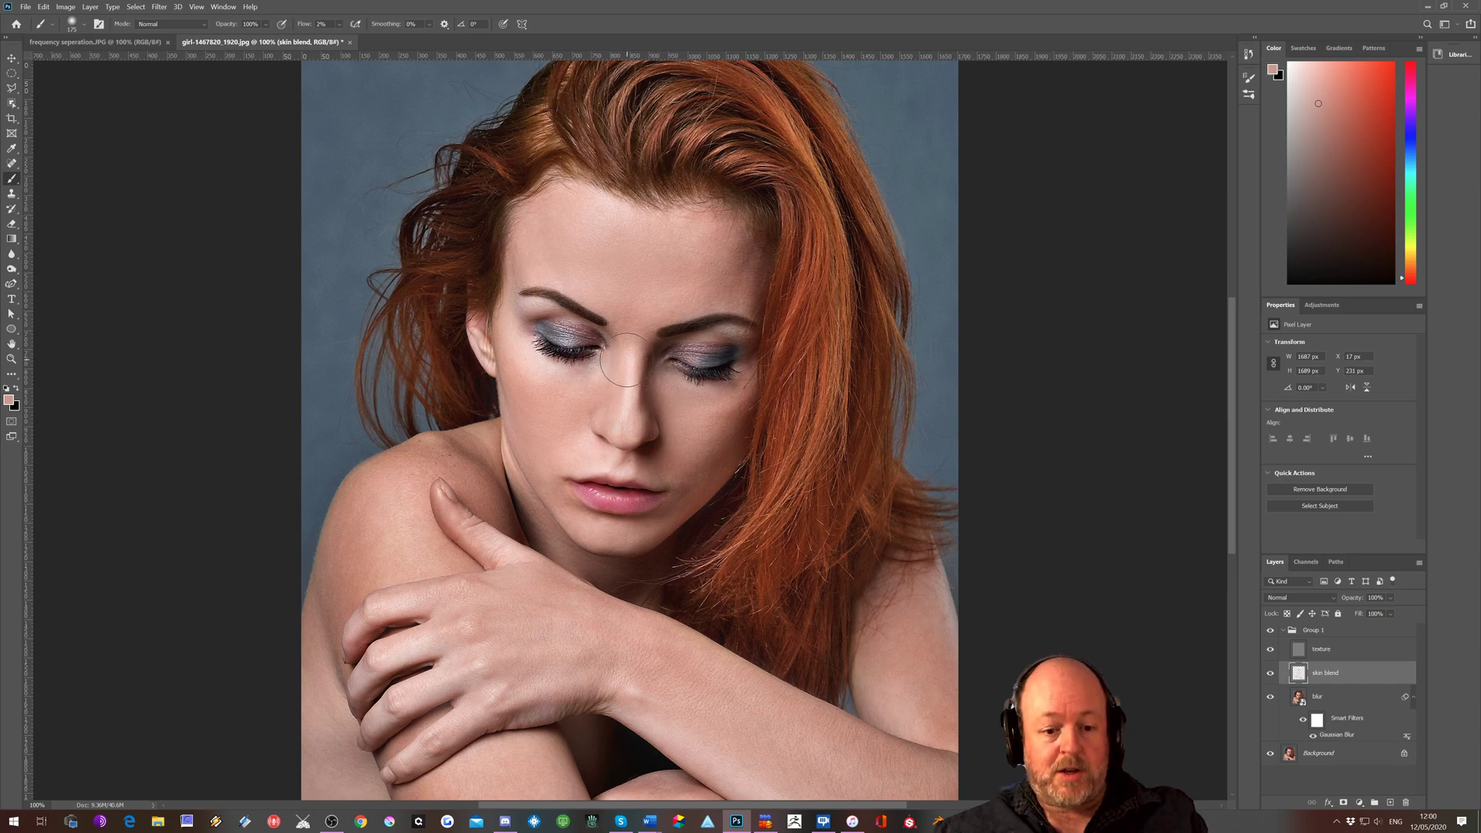
# Sample and paint skin tones over the nose bridge, the left-hand cheek, the shoulder and the arms on the skin blend layer
pyautogui.keyDown('alt'); pyautogui.click(640, 380); pyautogui.keyUp('alt')
pyautogui.keyDown('alt'); pyautogui.click(542, 398); pyautogui.keyUp('alt')
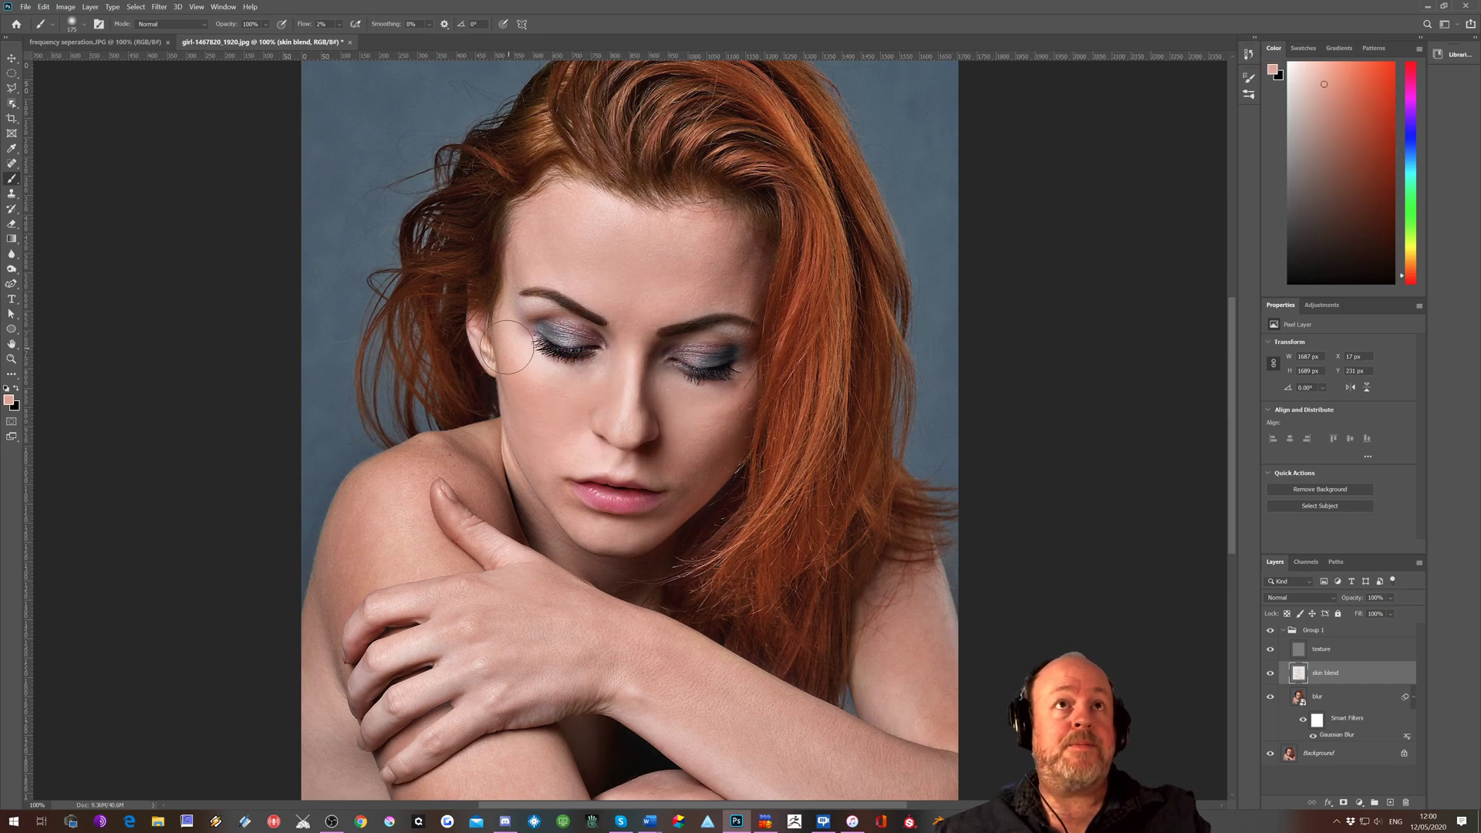
pyautogui.keyDown('alt'); pyautogui.click(352, 498); pyautogui.keyUp('alt')
pyautogui.keyDown('alt'); pyautogui.click(416, 535); pyautogui.keyUp('alt')
pyautogui.keyDown('alt'); pyautogui.click(876, 664); pyautogui.keyUp('alt')
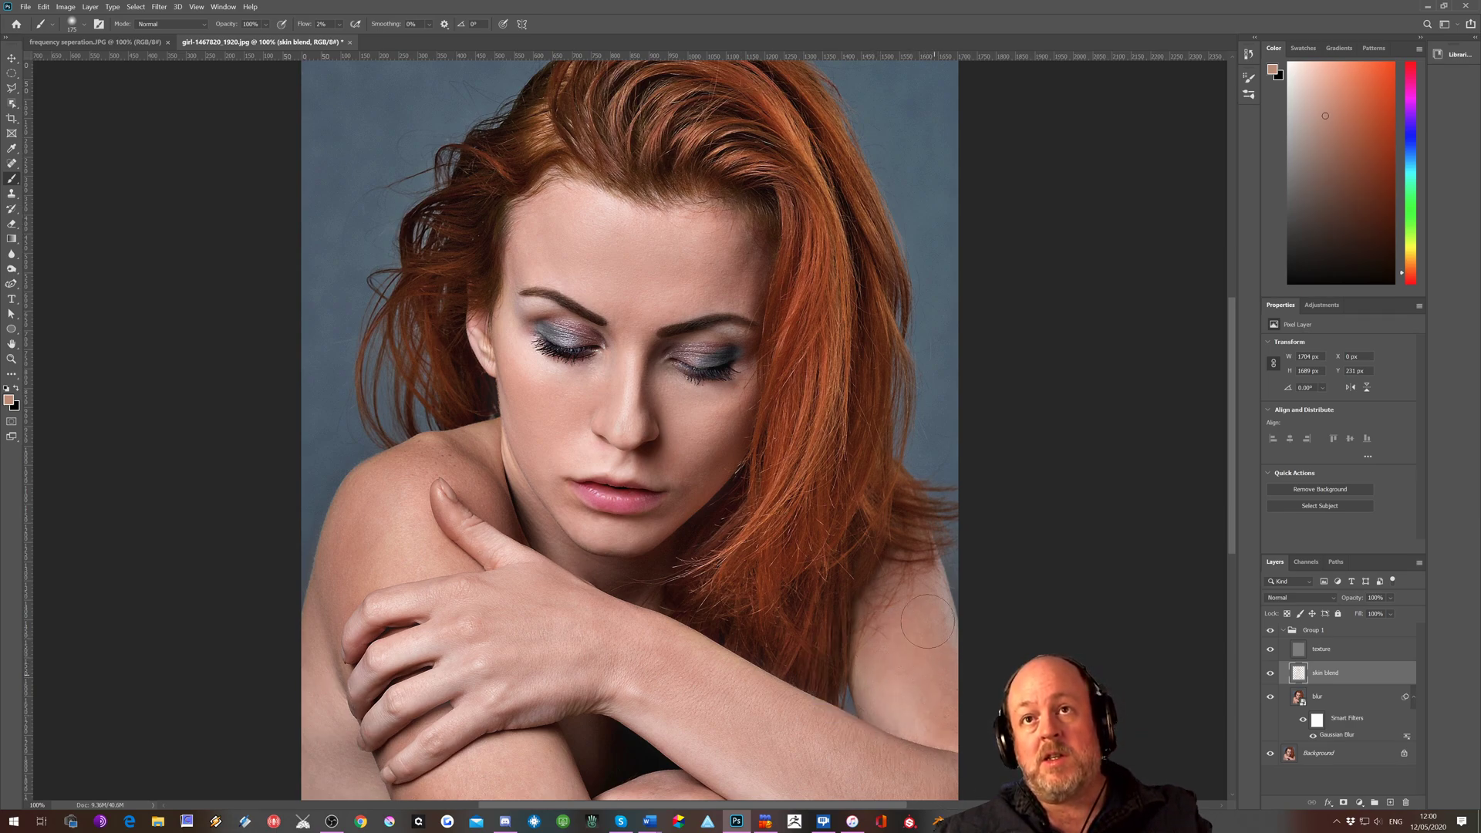
# Even out the skin of the knee beneath the hand with tones sampled from that area
pyautogui.keyDown('alt'); pyautogui.click(473, 786); pyautogui.keyUp('alt')
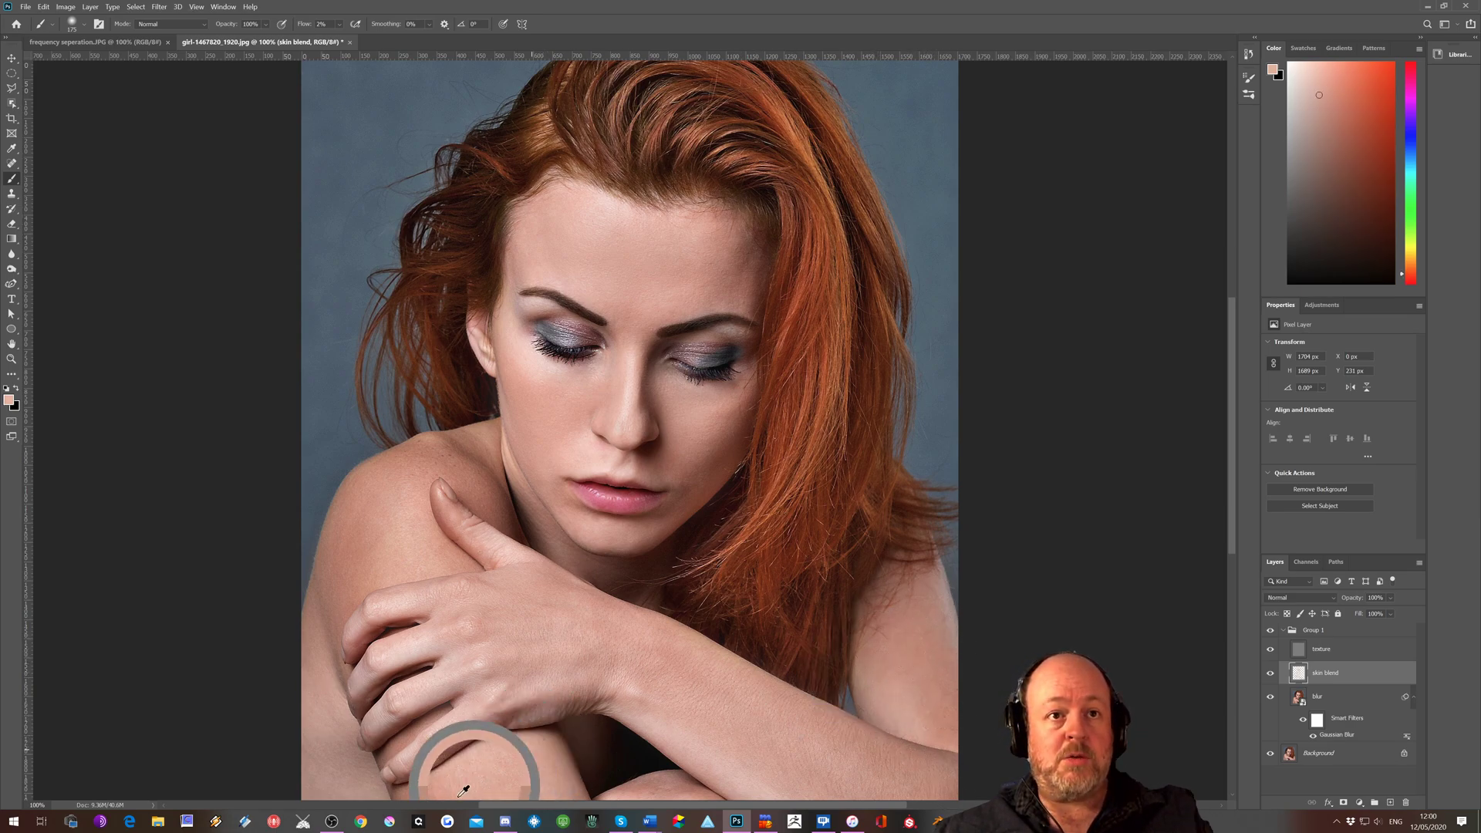
pyautogui.moveTo(492, 771)
pyautogui.mouseDown()
pyautogui.moveTo(509, 765)
pyautogui.moveTo(462, 780)
pyautogui.mouseUp()
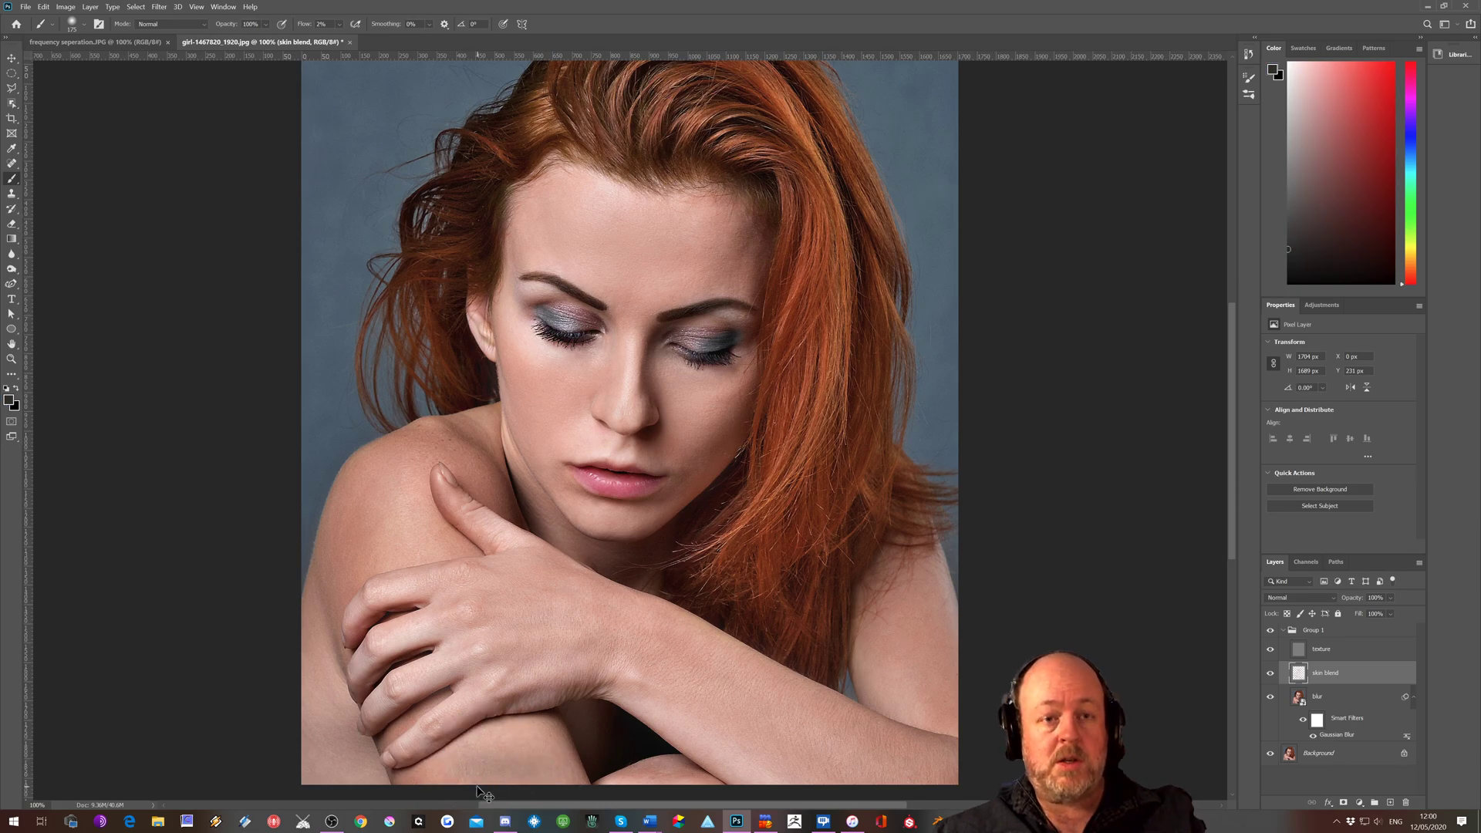
pyautogui.keyDown('alt'); pyautogui.click(498, 748); pyautogui.keyUp('alt')
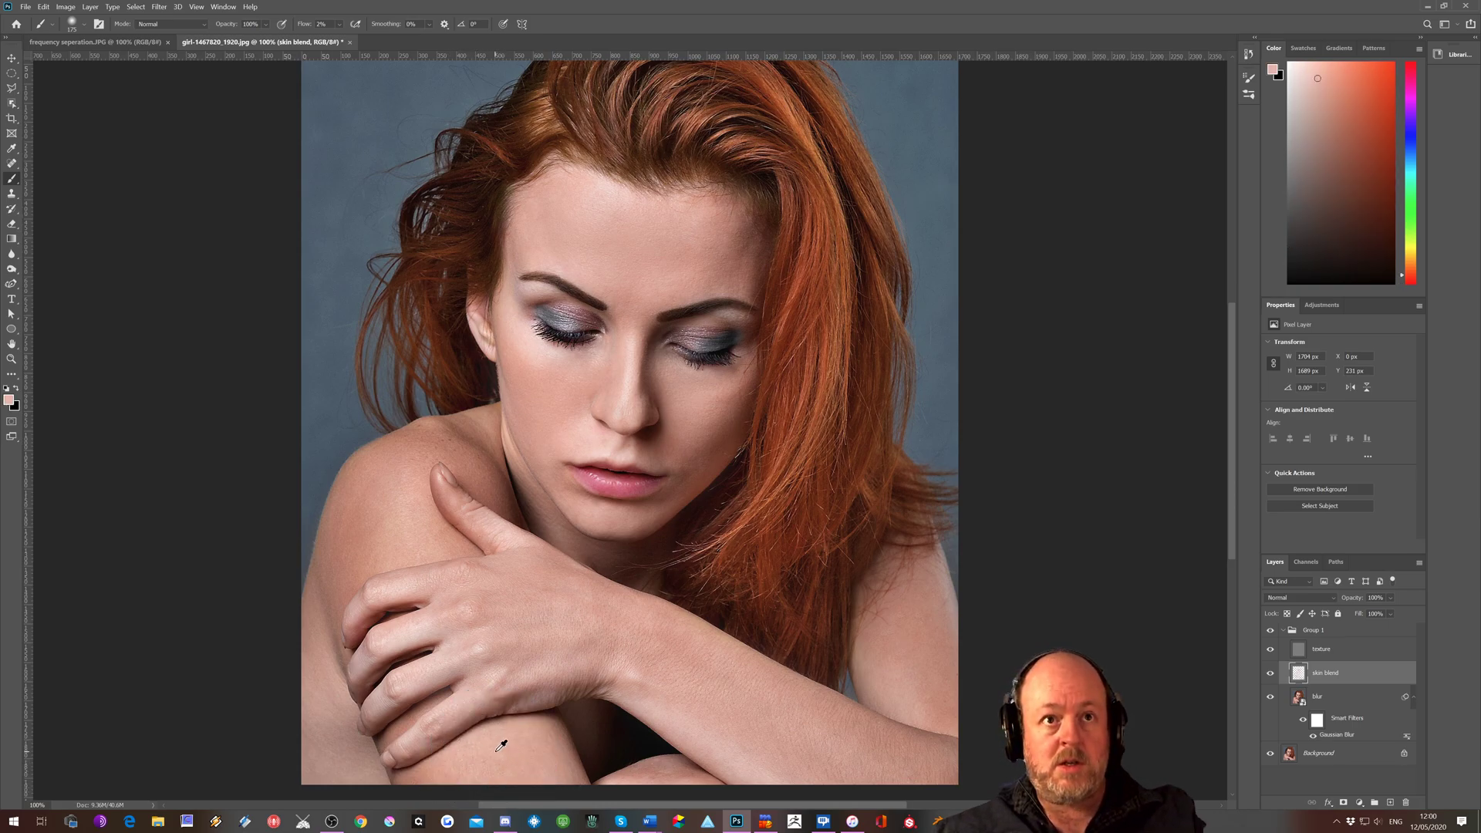
# Examine the blended skin on the forehead, cheeks, nose and mouth area at 300% magnification
pyautogui.scroll(3, 617, 748)
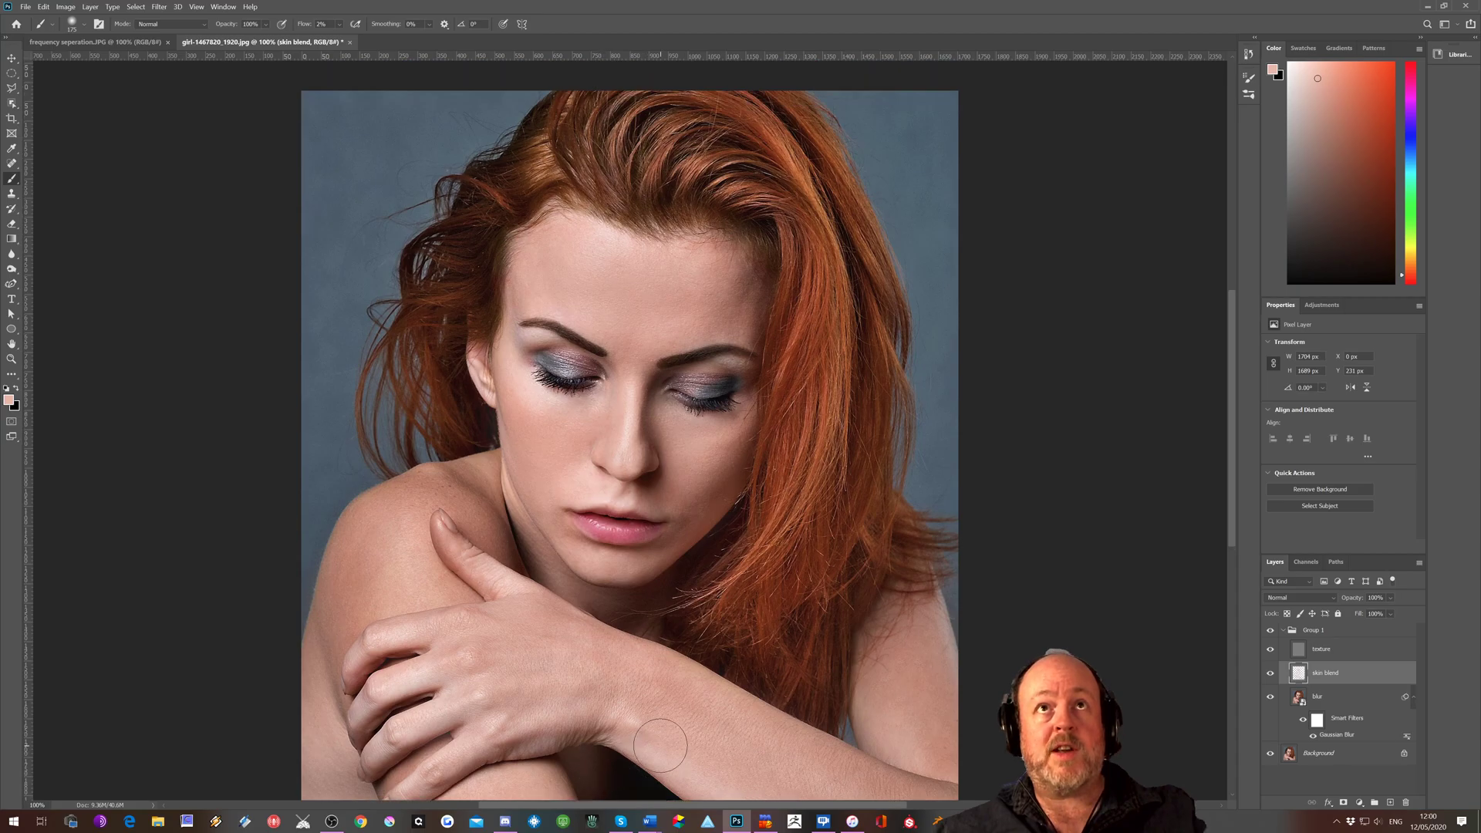
pyautogui.hotkey('ctrl', '+')
pyautogui.hotkey('ctrl', '+')
pyautogui.hotkey('ctrl', '+')
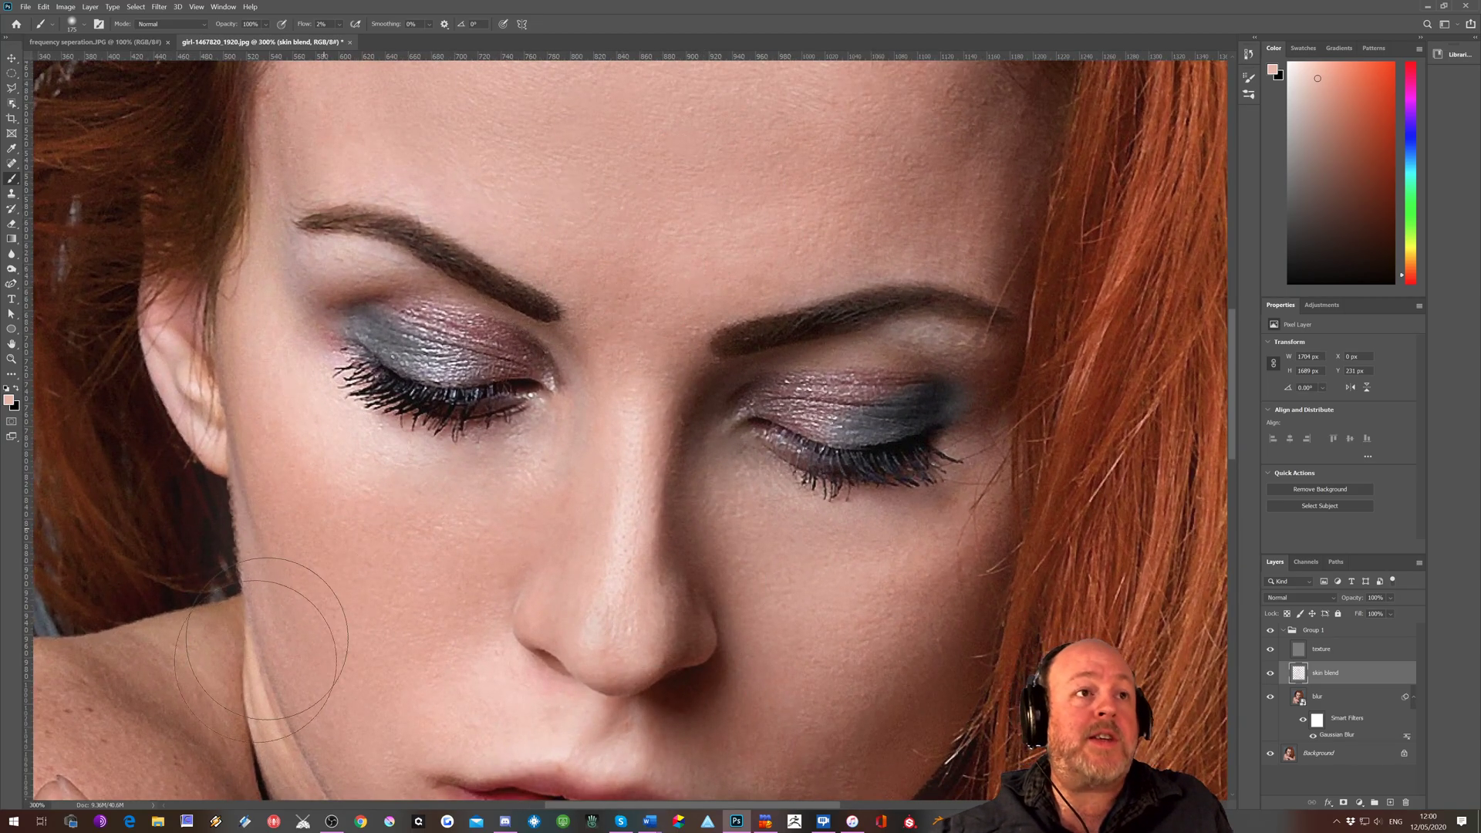
pyautogui.scroll(-2, 438, 681)
pyautogui.scroll(-1, 438, 681)
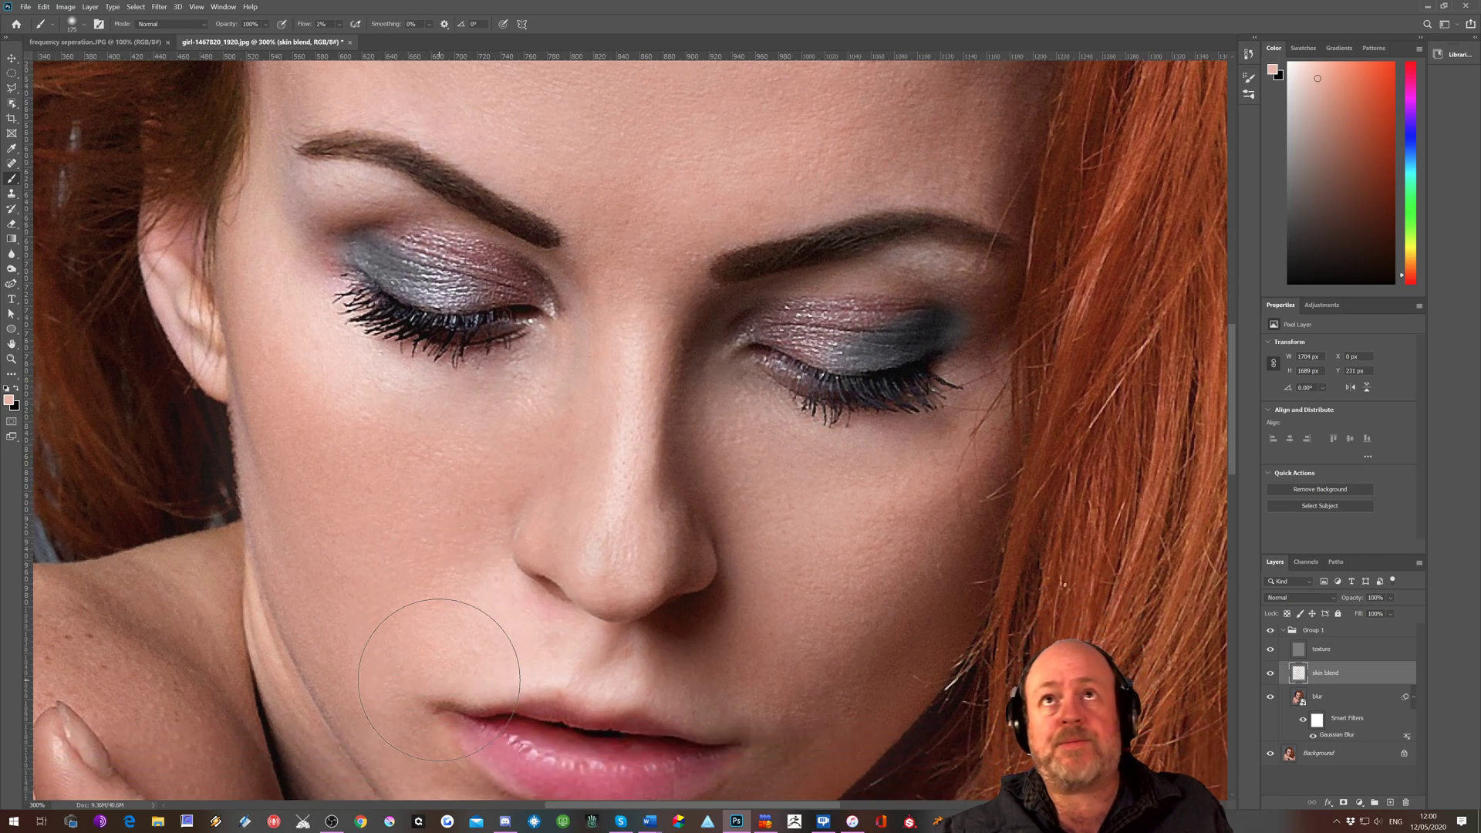
pyautogui.scroll(3, 440, 677)
pyautogui.scroll(2, 439, 677)
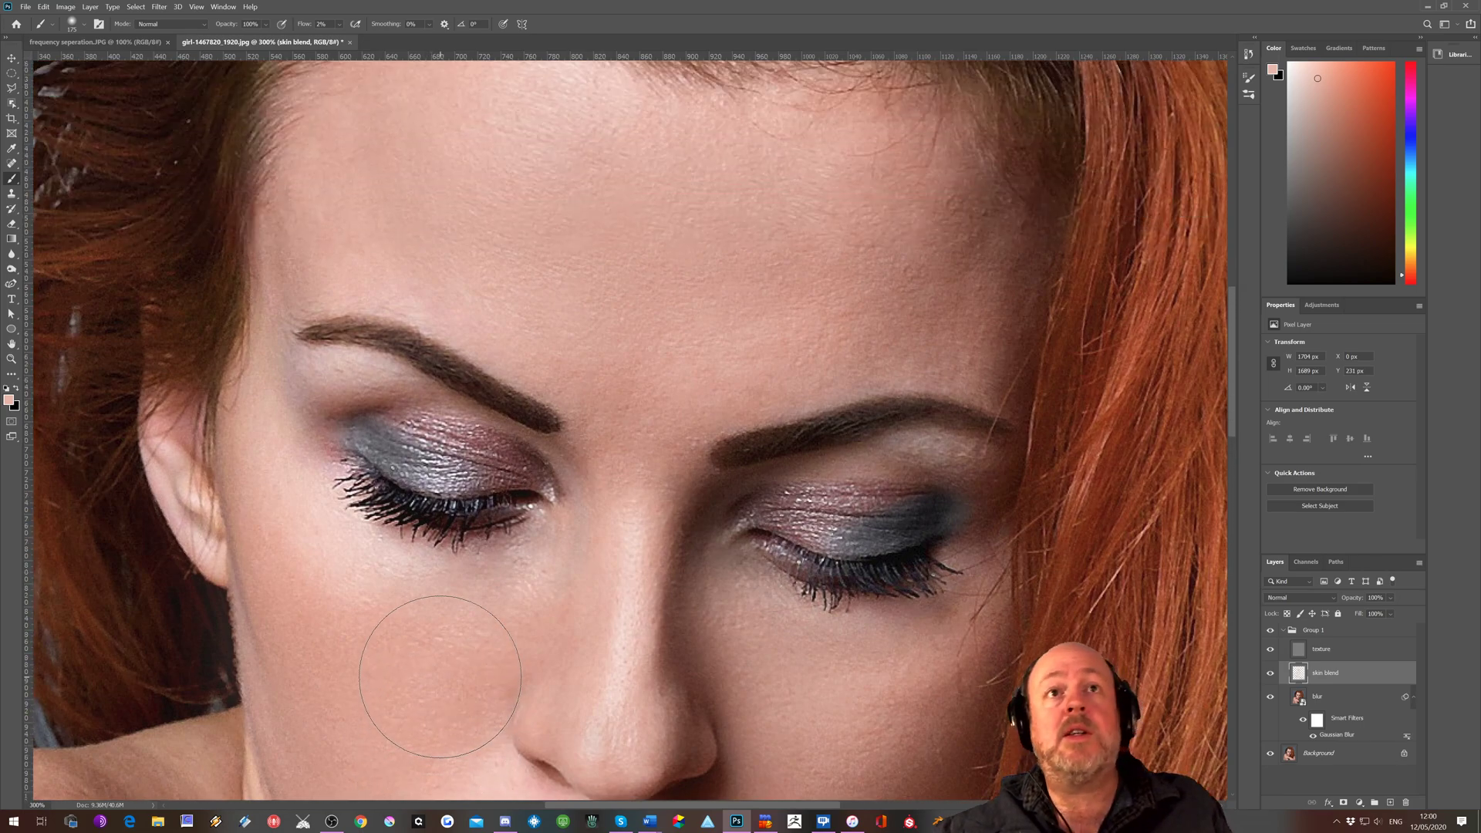
pyautogui.scroll(-4, 440, 677)
pyautogui.scroll(5, 439, 677)
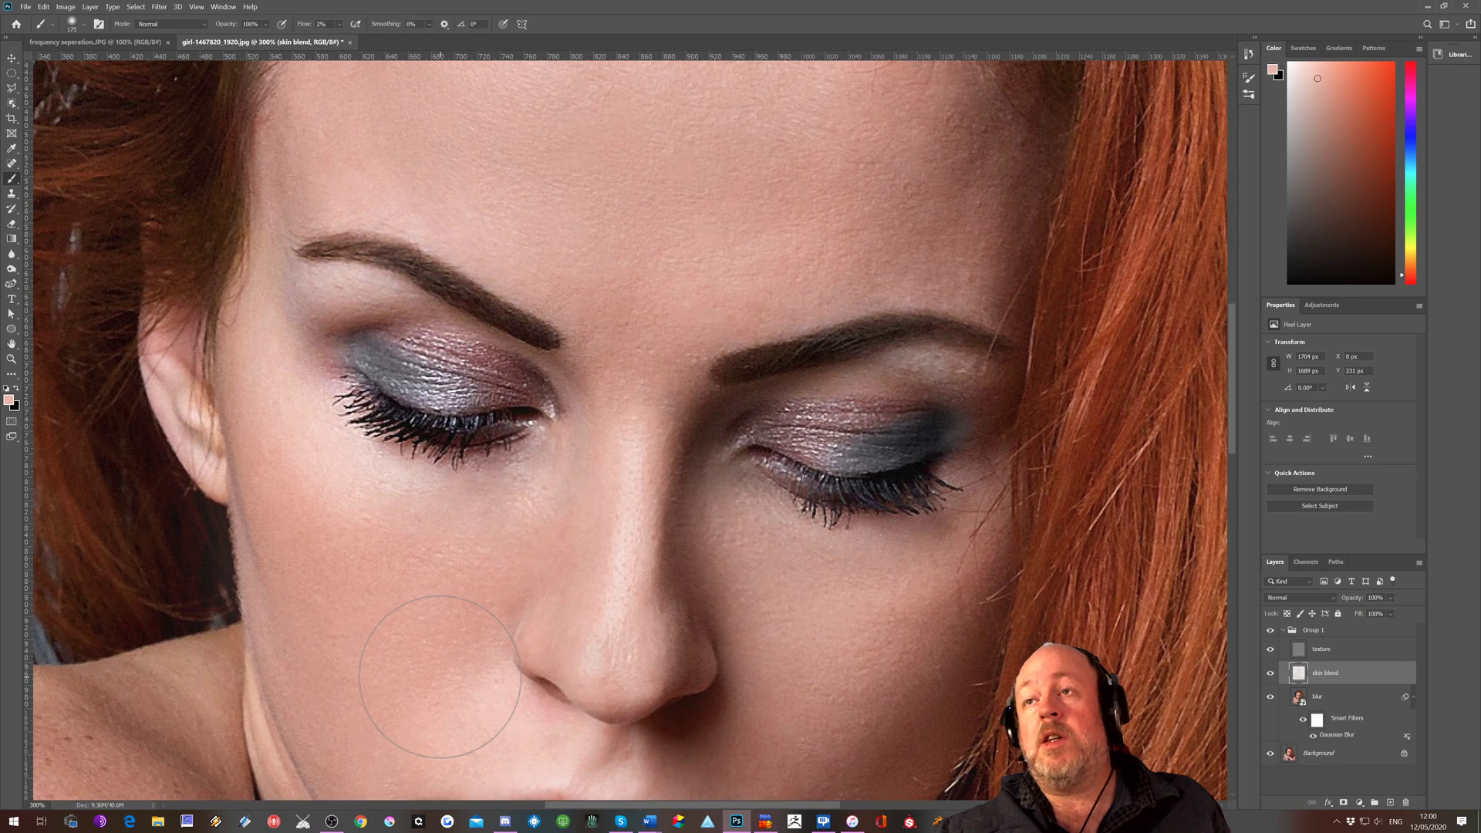
pyautogui.scroll(-8, 439, 676)
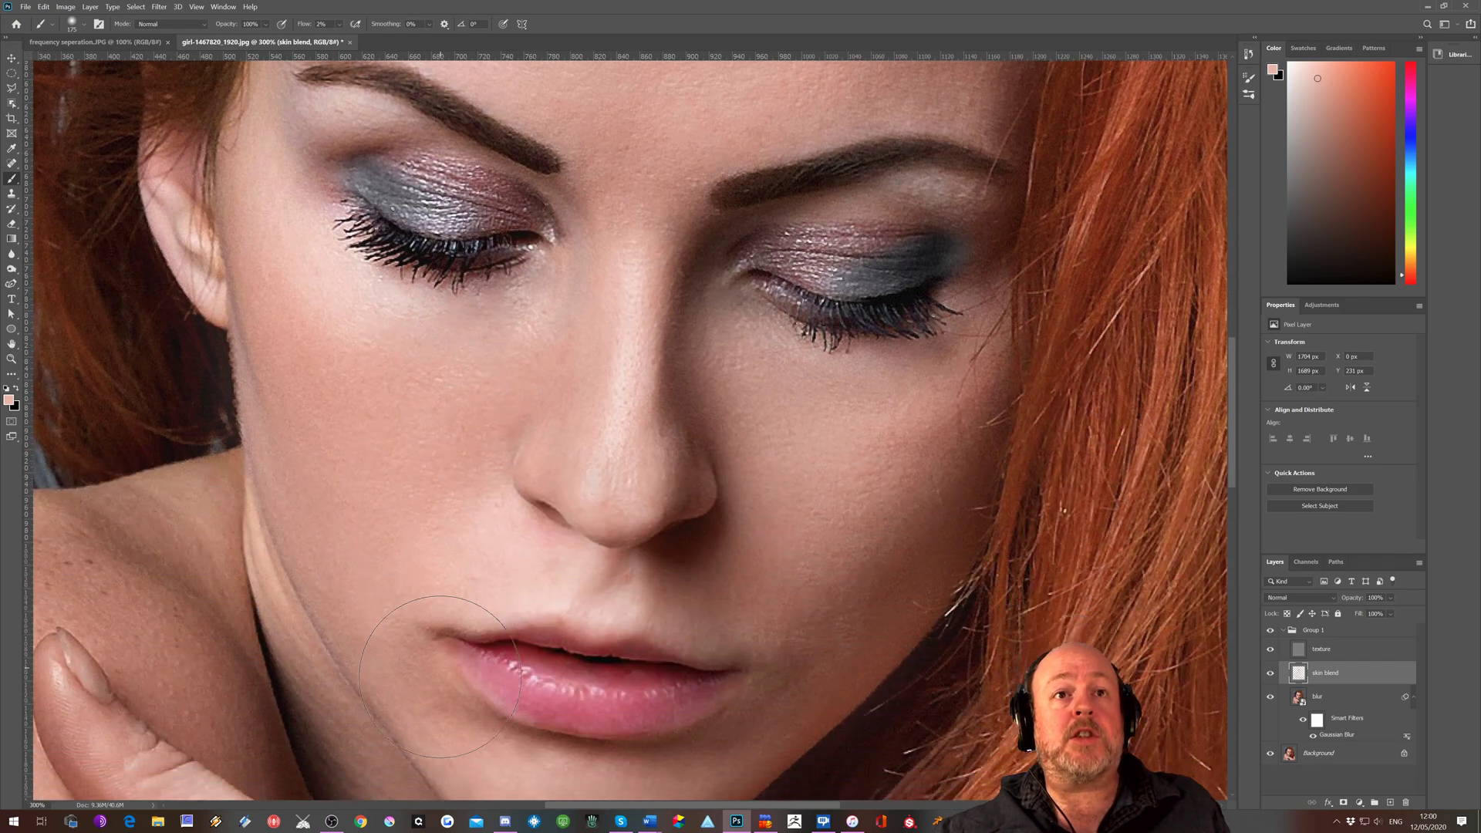
pyautogui.scroll(1, 440, 676)
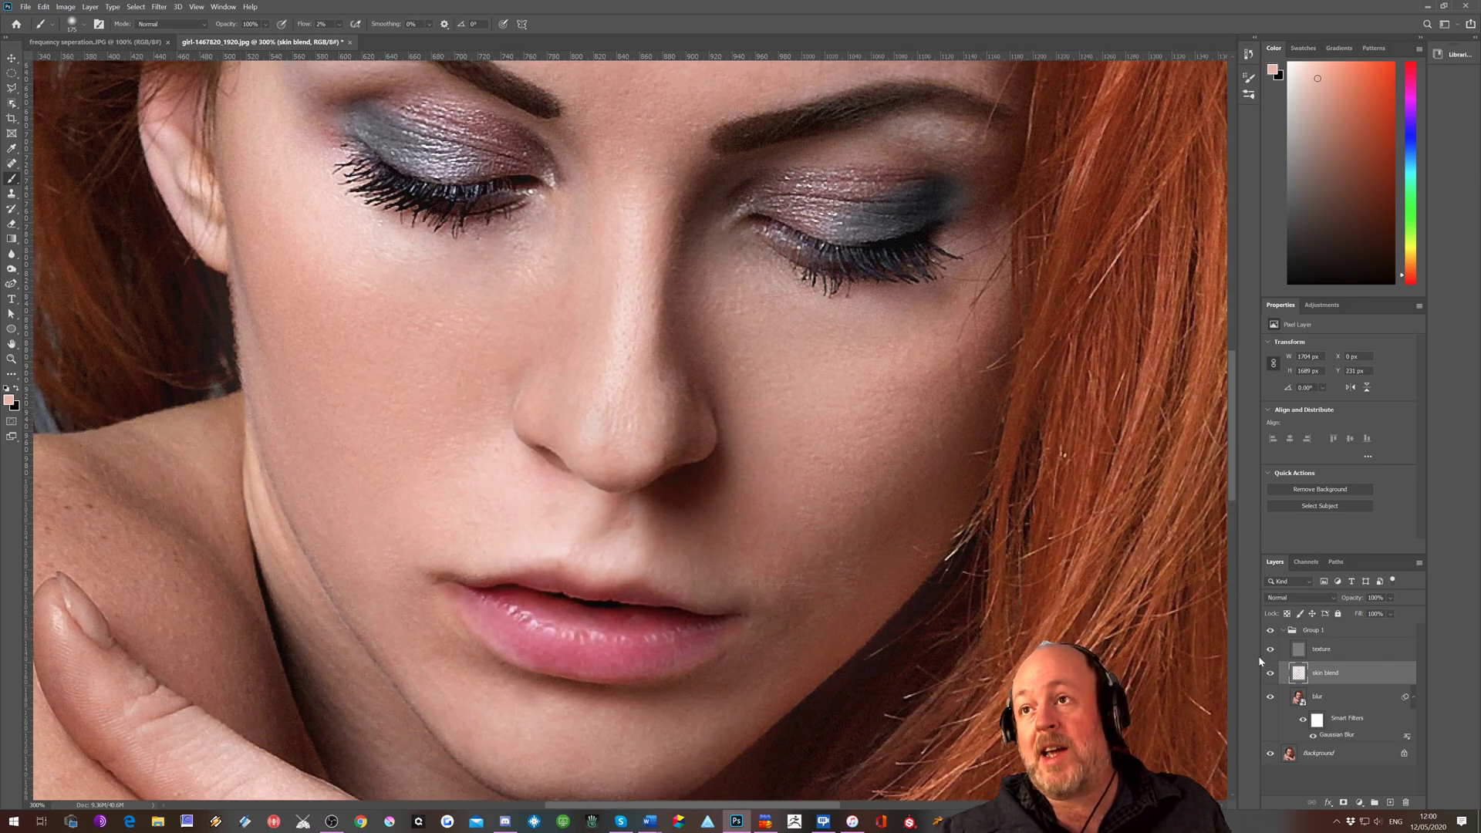
# Select the texture layer and toggle its visibility off and on to compare the face with and without skin detail
pyautogui.click(1338, 656)
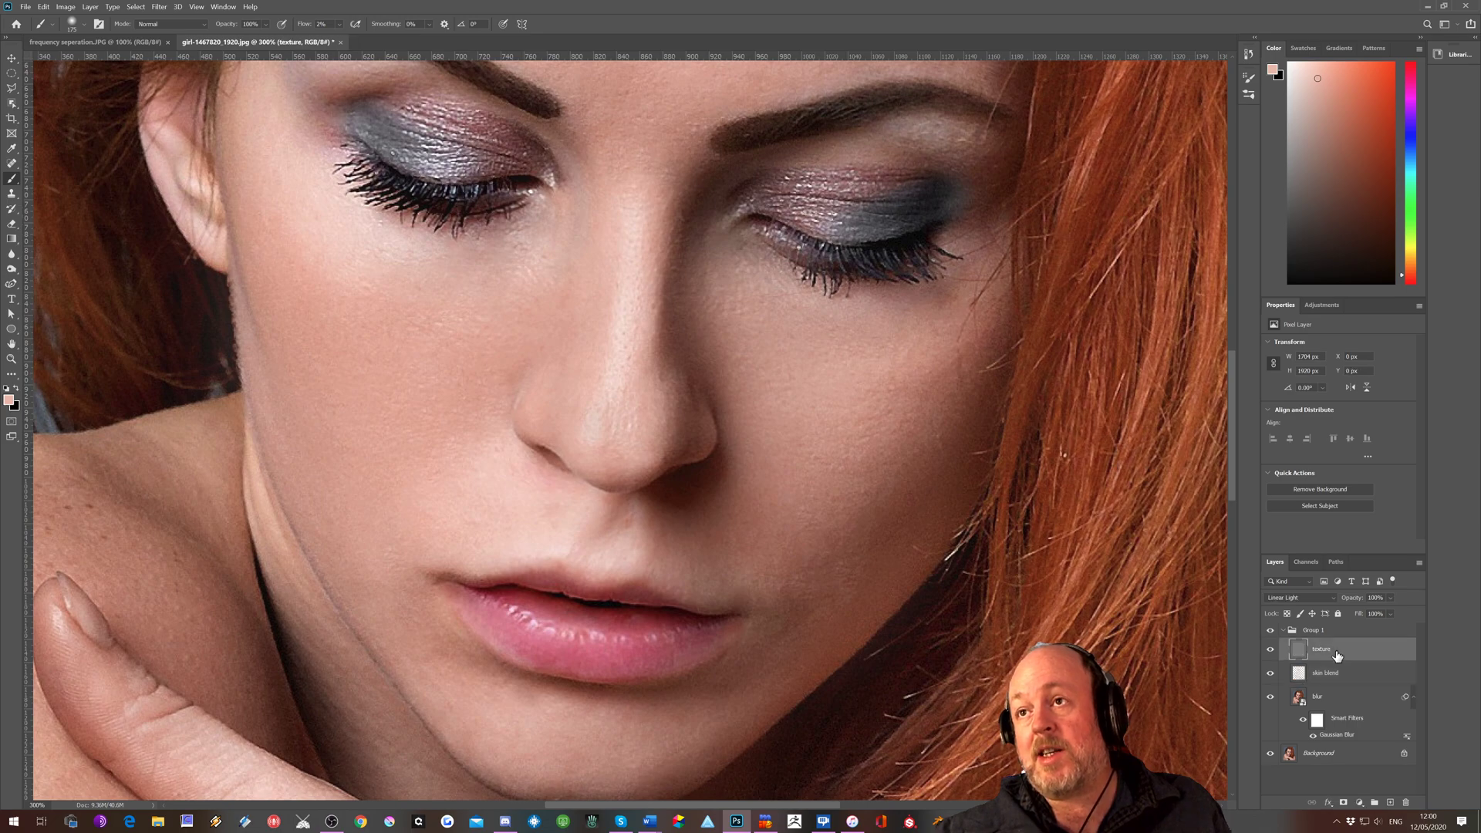
pyautogui.click(1271, 651)
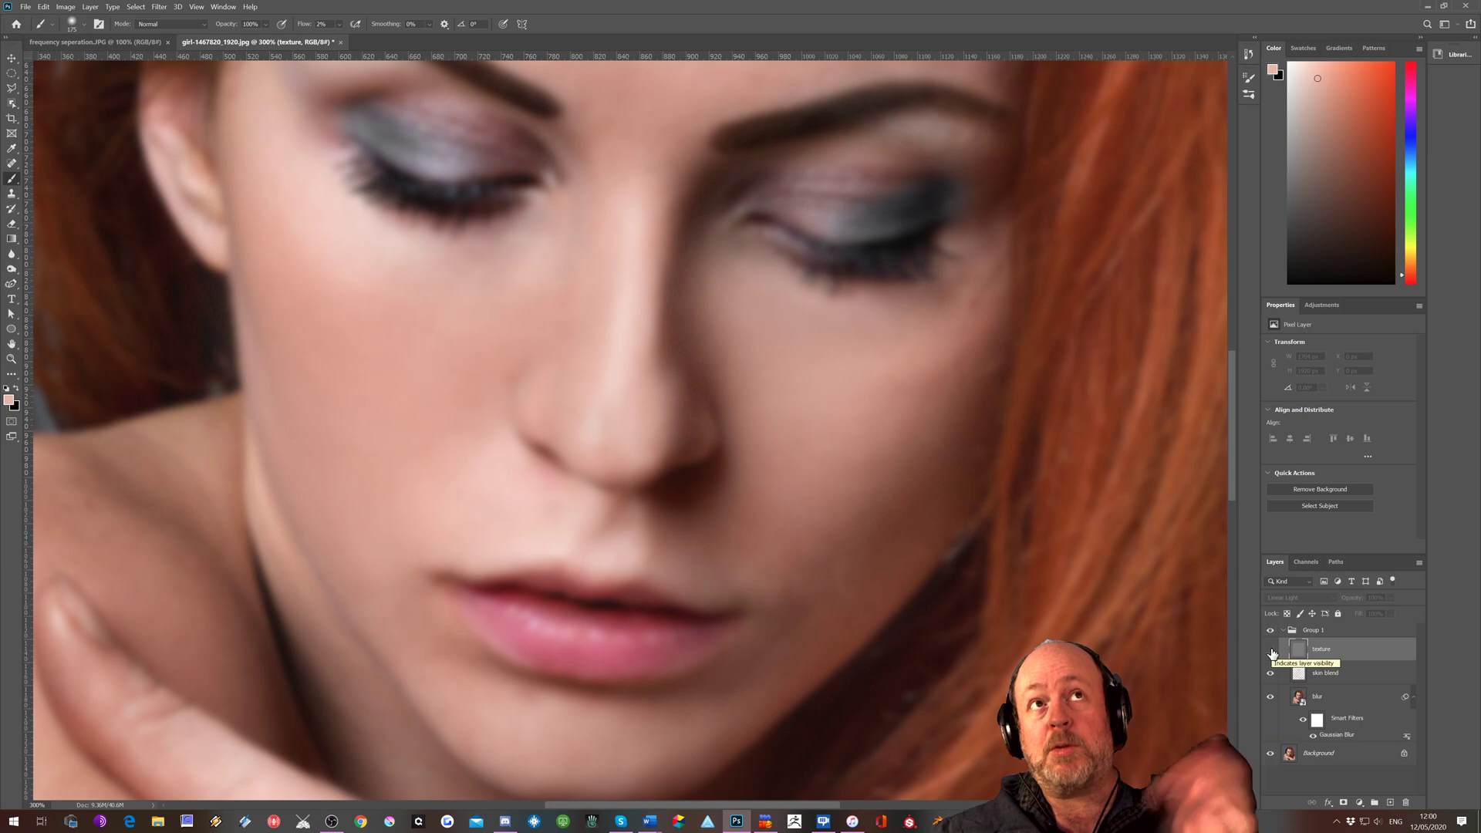
pyautogui.click(1271, 651)
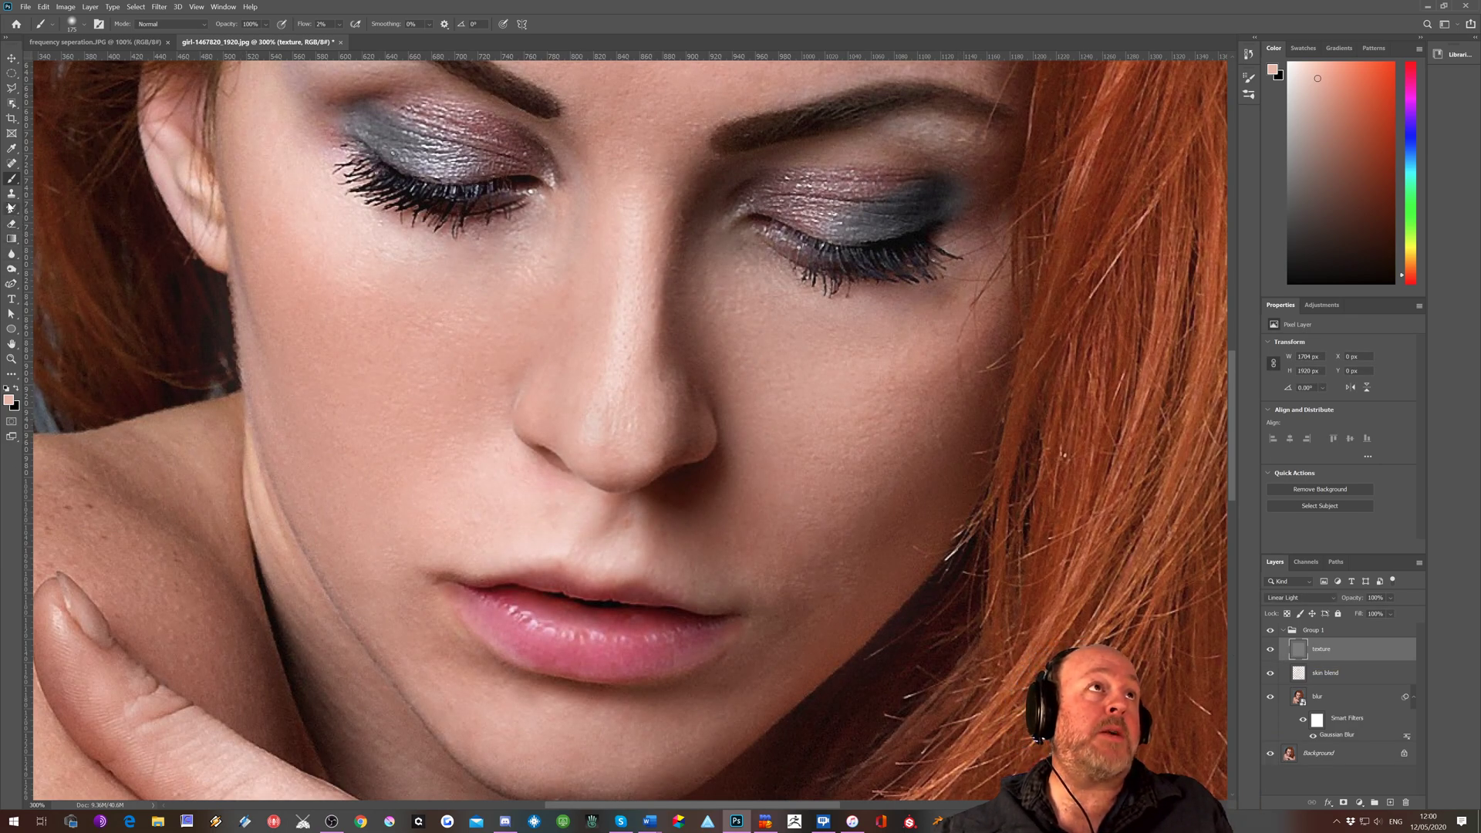
# Clone skin texture above the upper lip using the Clone Stamp with a reduced brush and sampling limited to the current layer
pyautogui.click(11, 193)
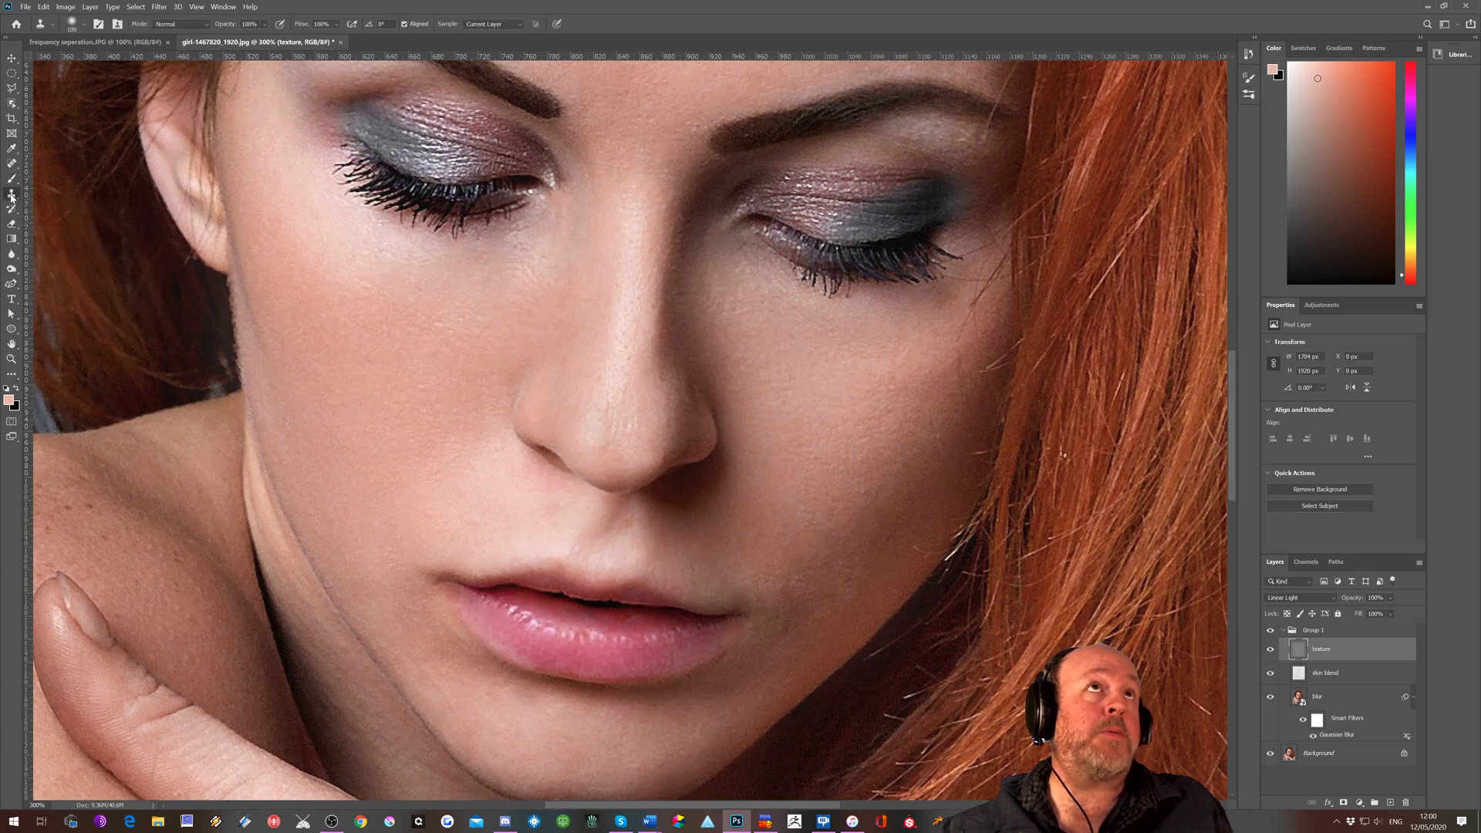
pyautogui.click(476, 26)
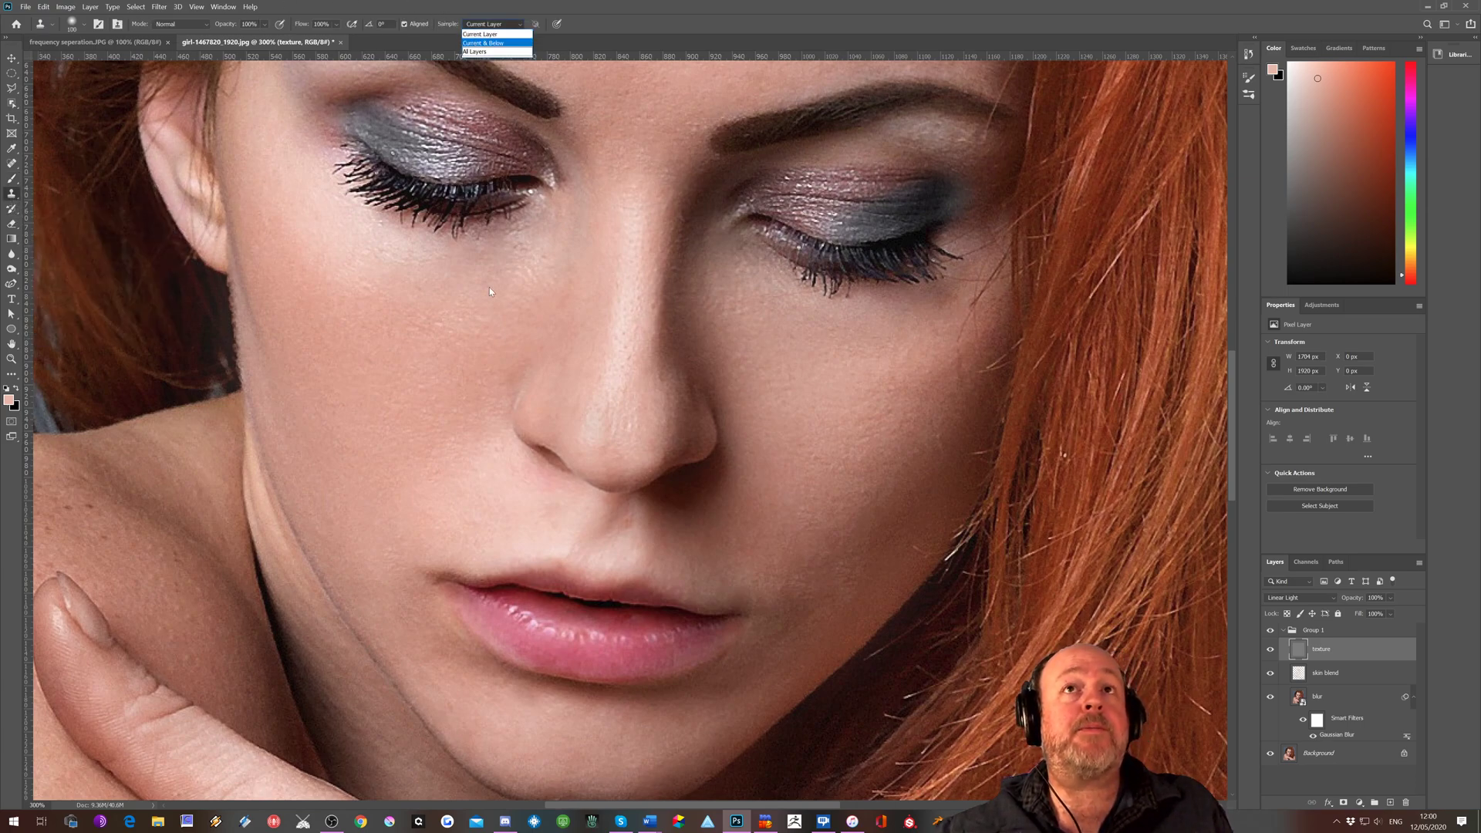
pyautogui.click(659, 425)
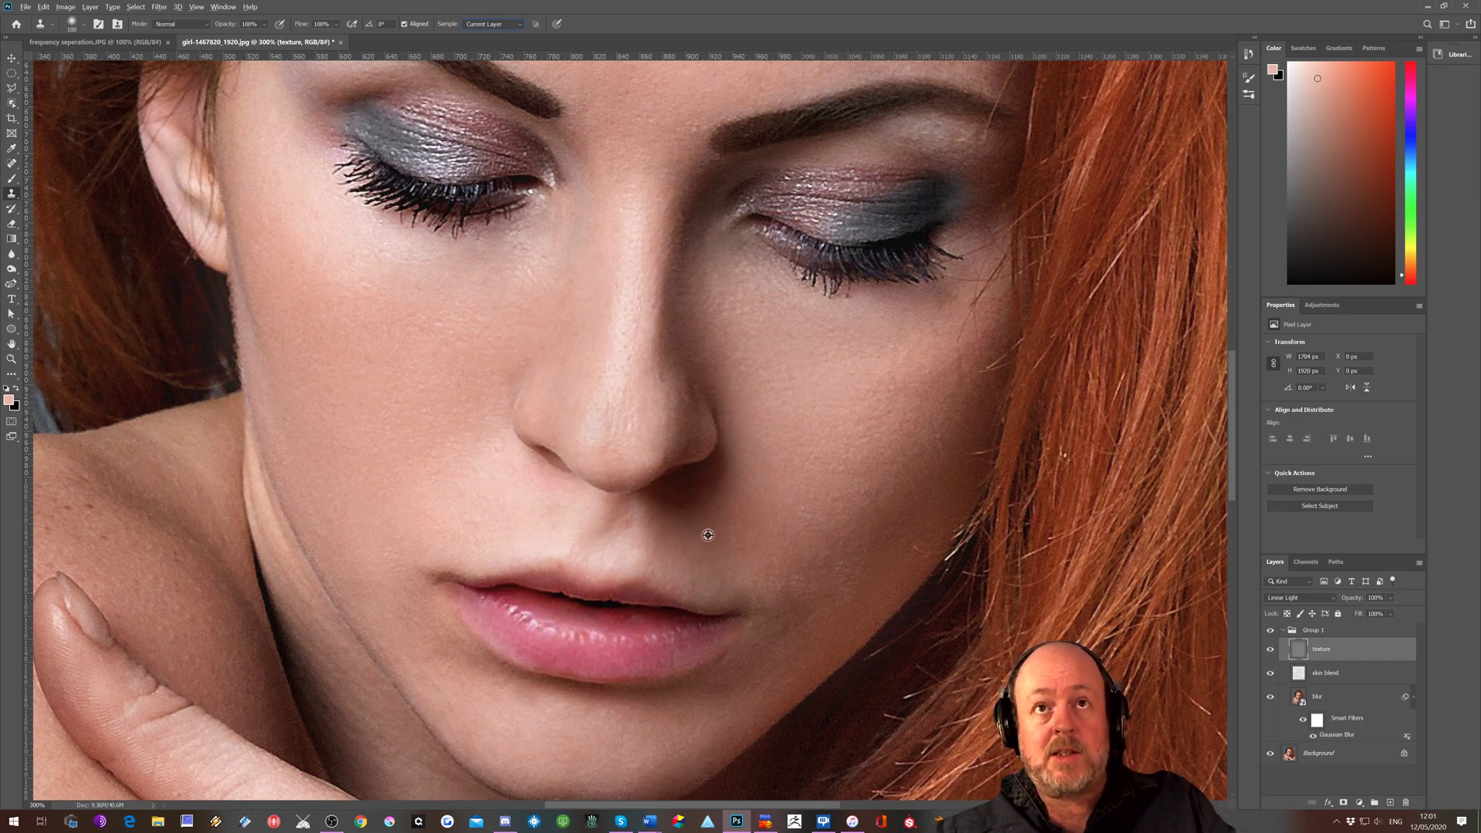
pyautogui.keyDown('alt'); pyautogui.click(596, 542); pyautogui.keyUp('alt')
pyautogui.press('[')
pyautogui.press('[')
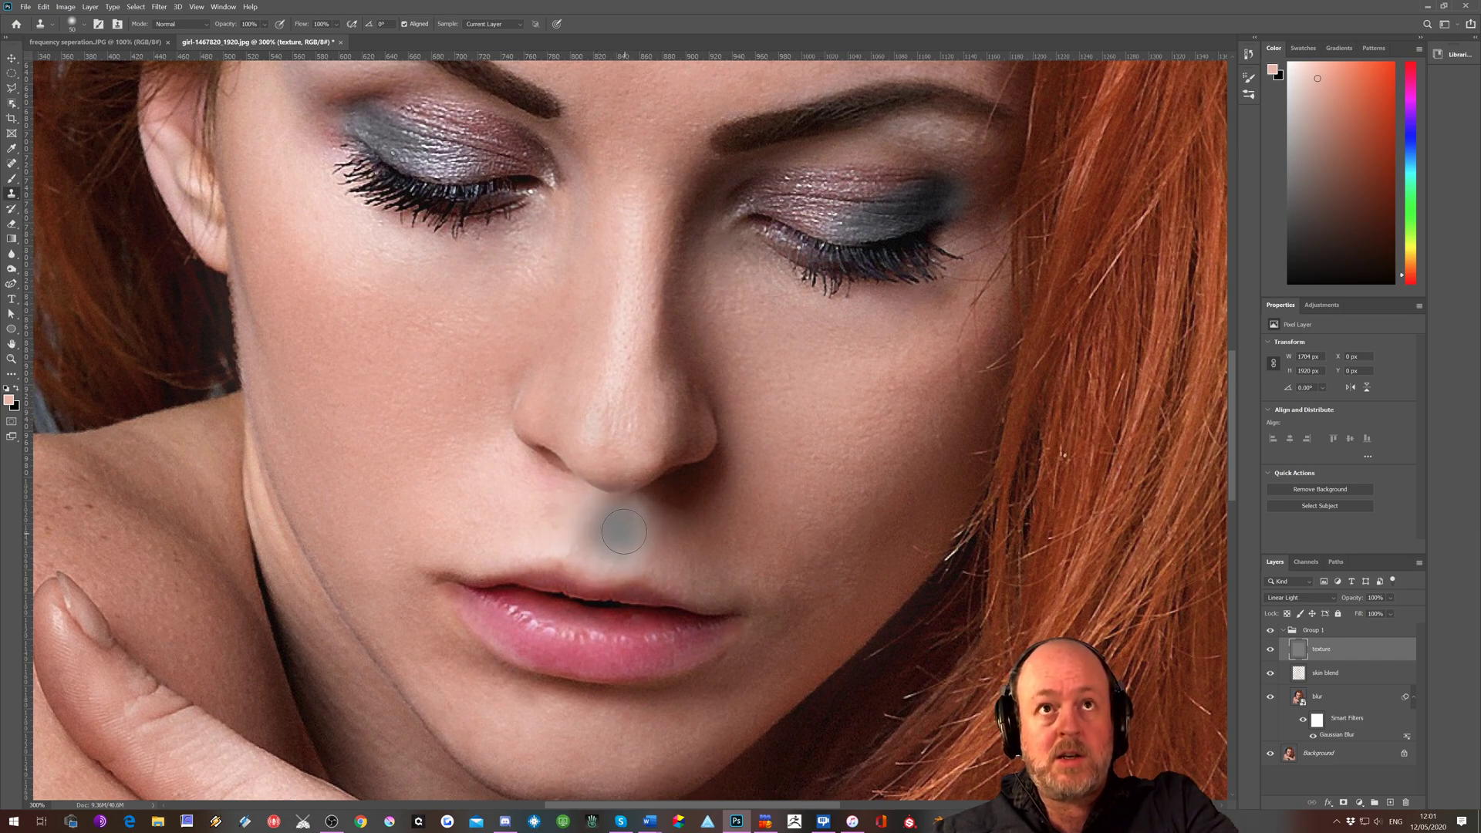
pyautogui.press('[')
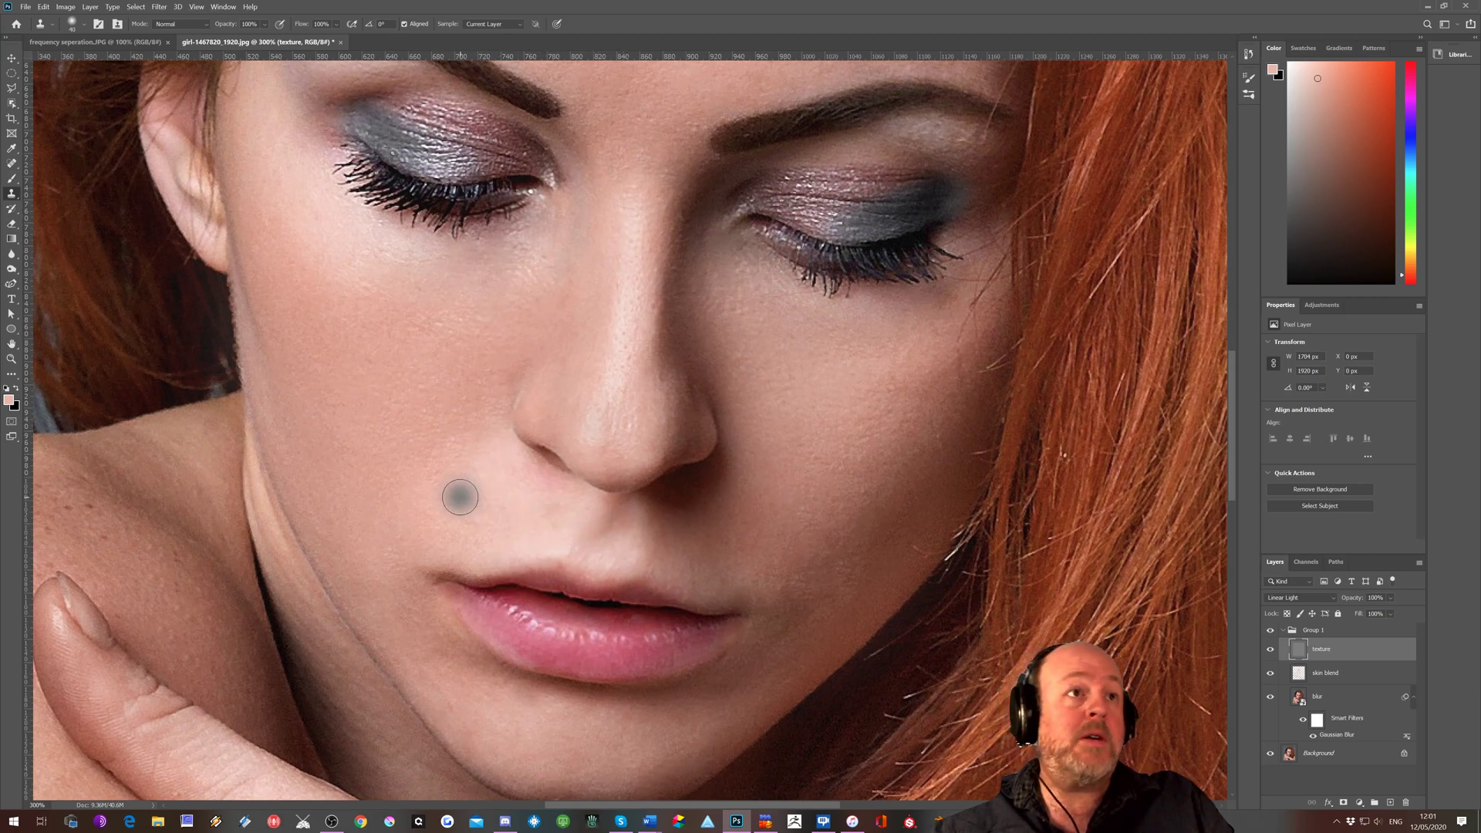
# Clone clean skin texture over the small flaw beneath the outer end of the right-hand eyebrow on the texture layer
pyautogui.scroll(5, 494, 494)
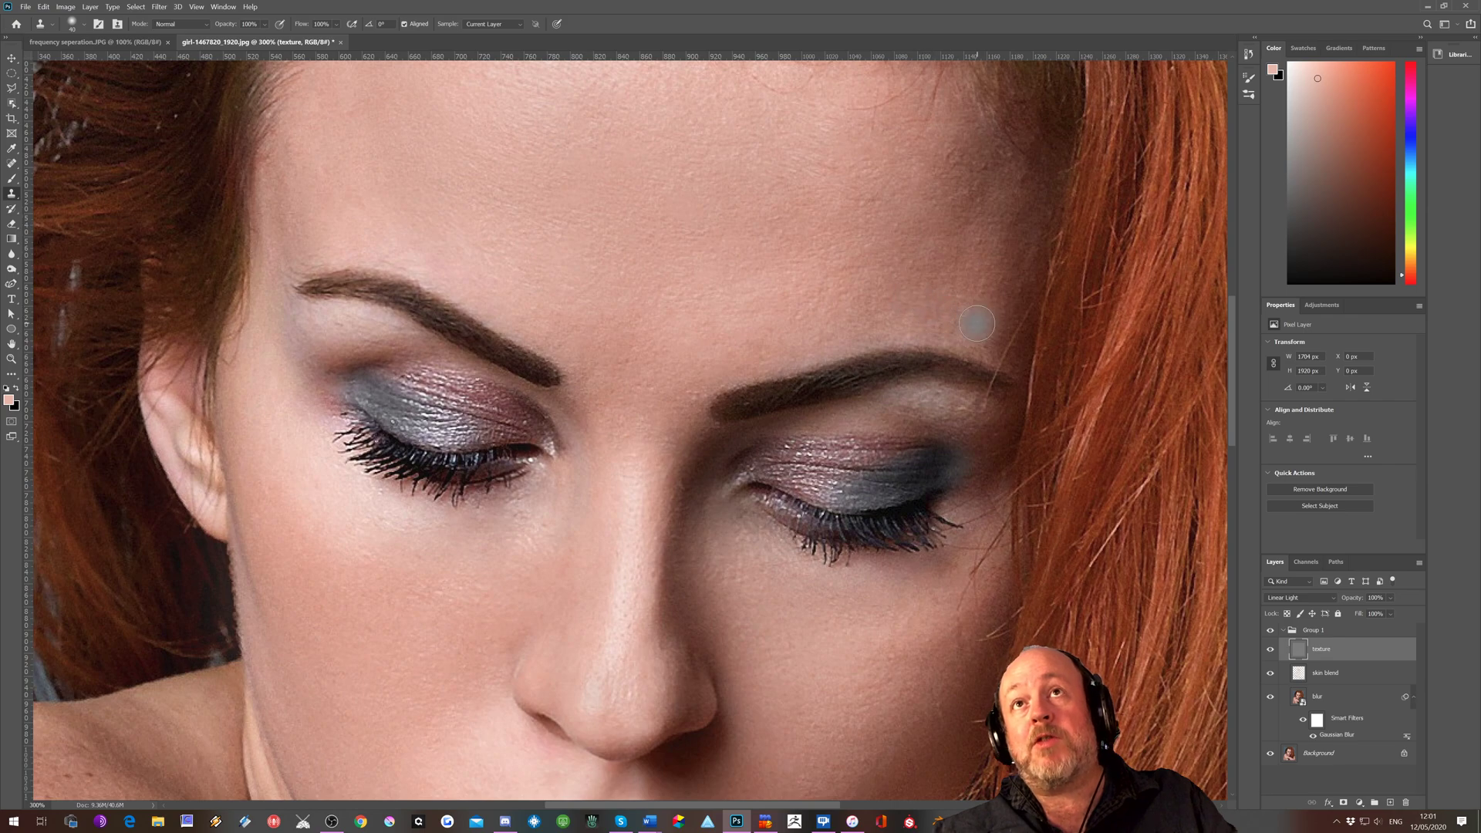
pyautogui.scroll(3, 722, 288)
pyautogui.scroll(-14, 722, 288)
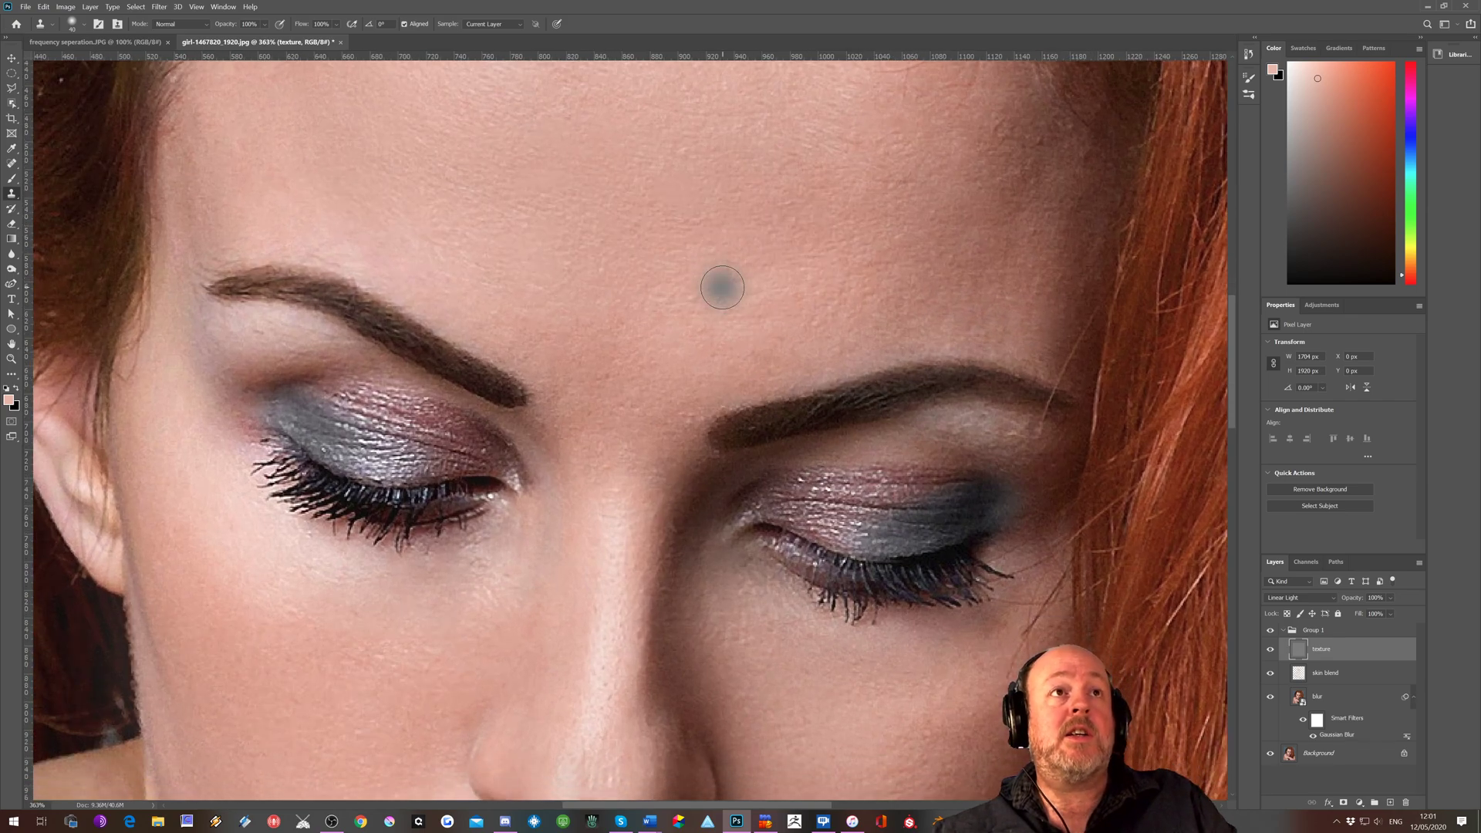
pyautogui.scroll(5, 723, 288)
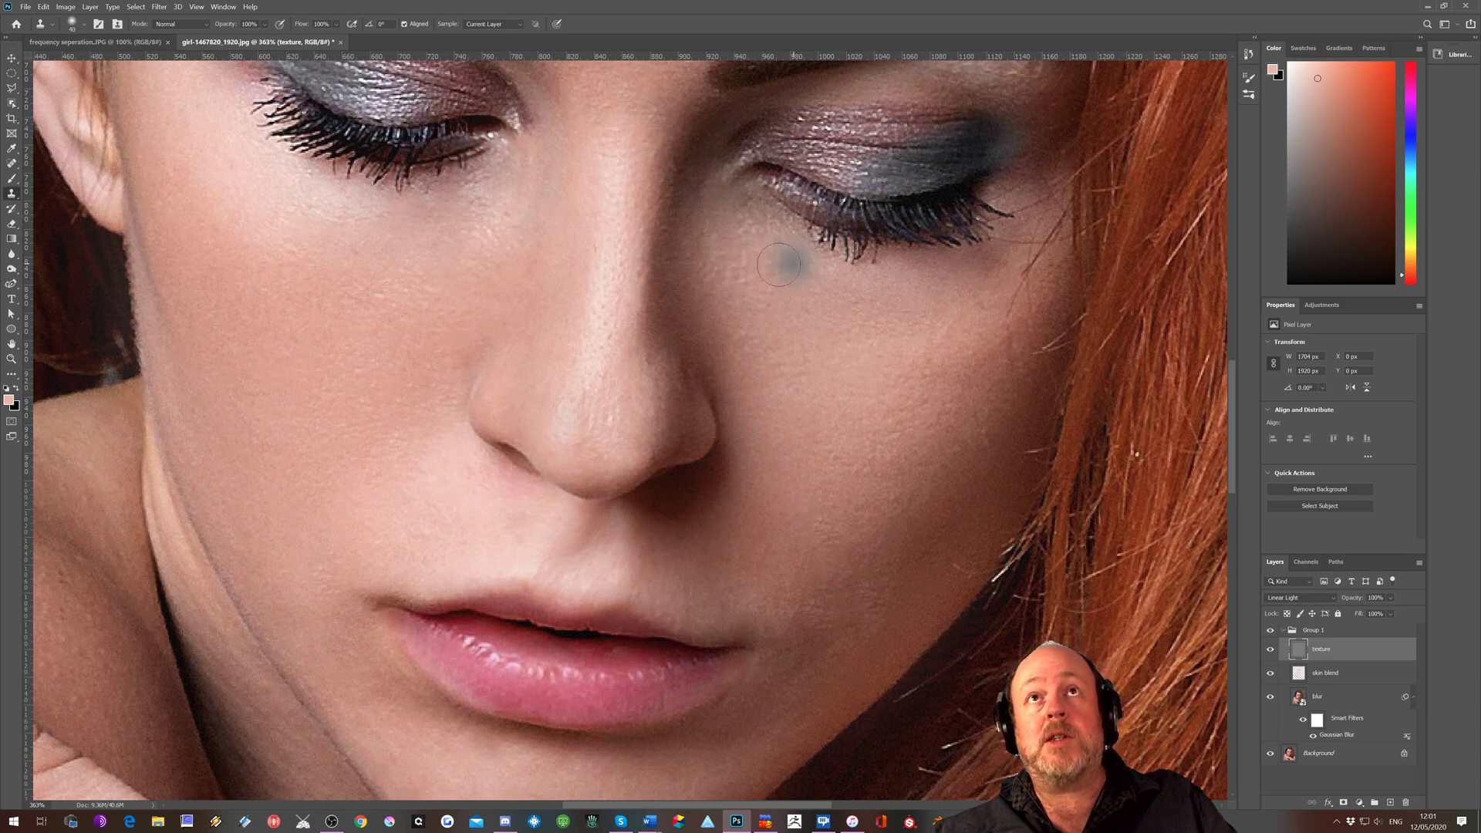
pyautogui.scroll(5, 787, 262)
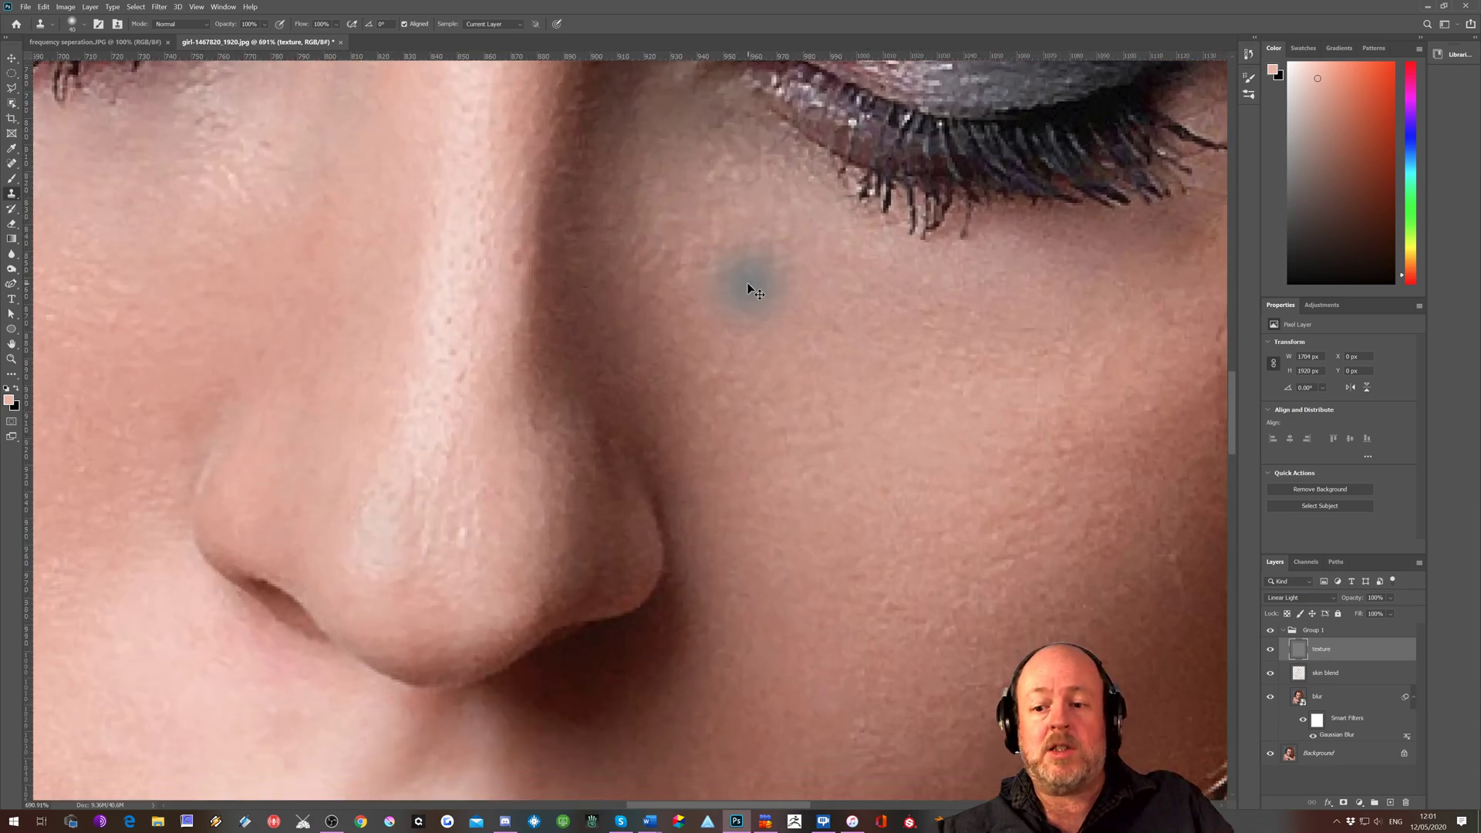
pyautogui.scroll(-4, 747, 285)
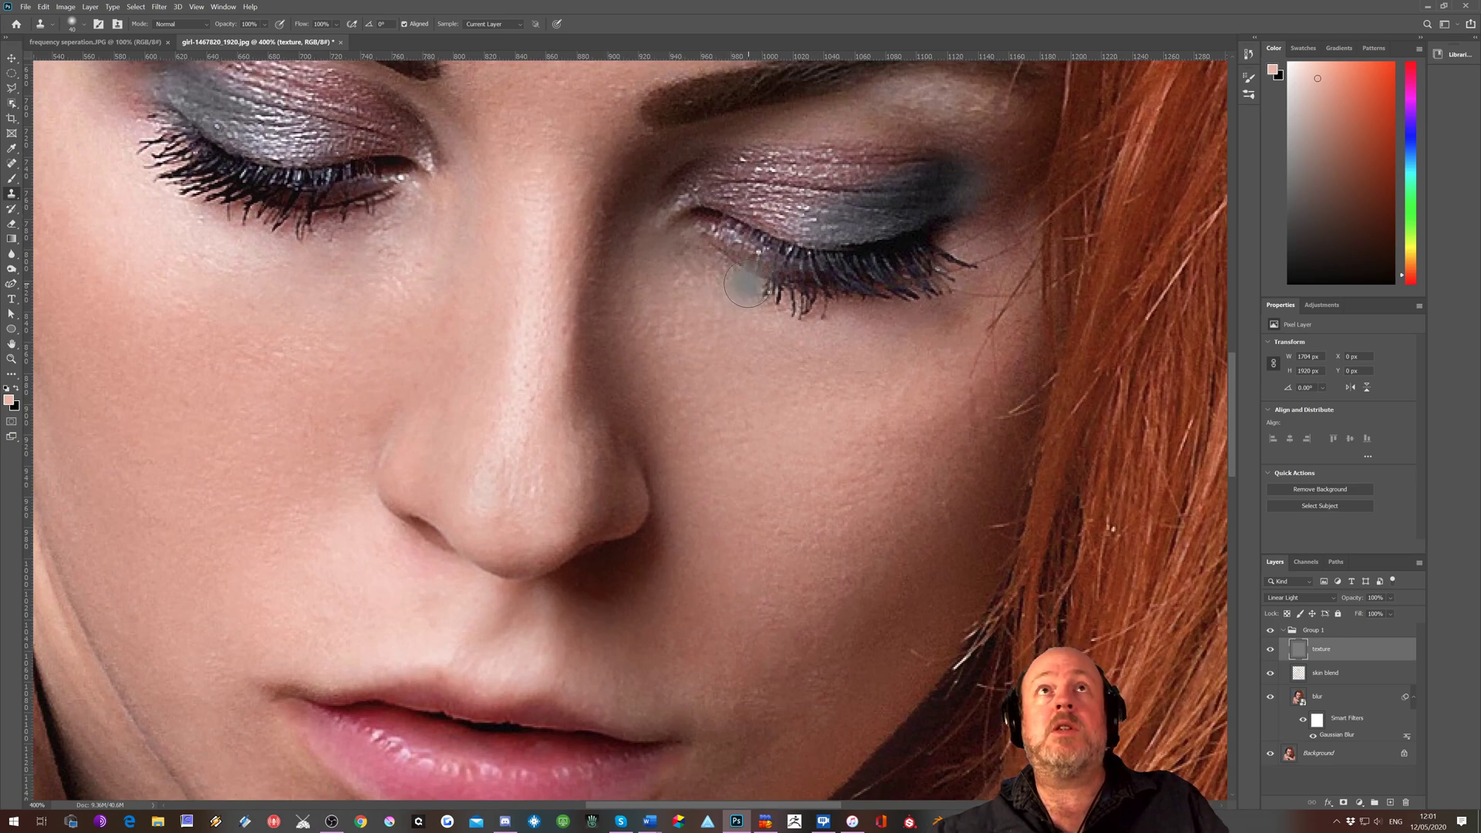
pyautogui.scroll(7, 746, 286)
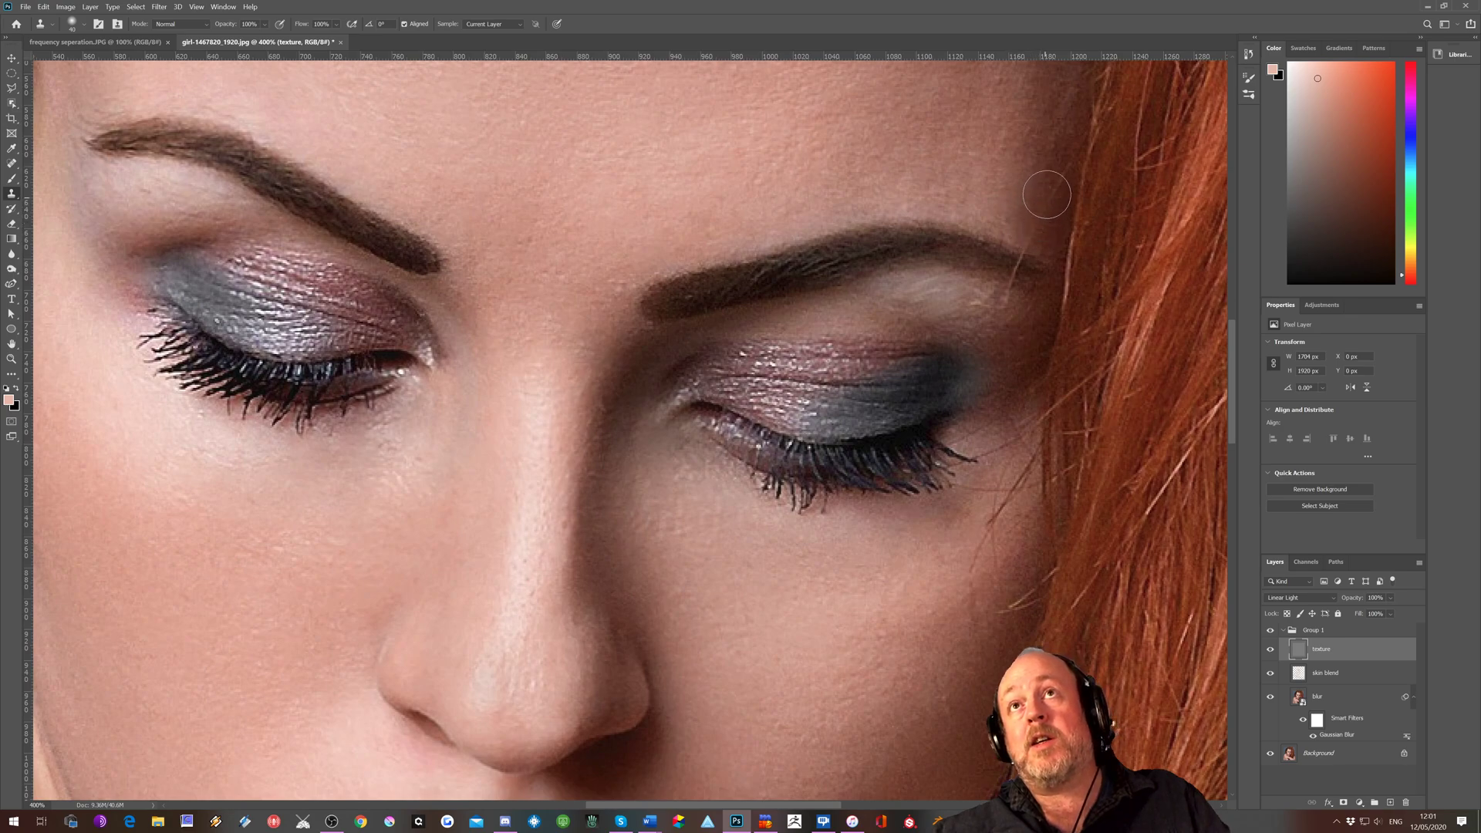
pyautogui.keyDown('alt'); pyautogui.click(1009, 300); pyautogui.keyUp('alt')
pyautogui.click(1013, 287)
pyautogui.click(1003, 290)
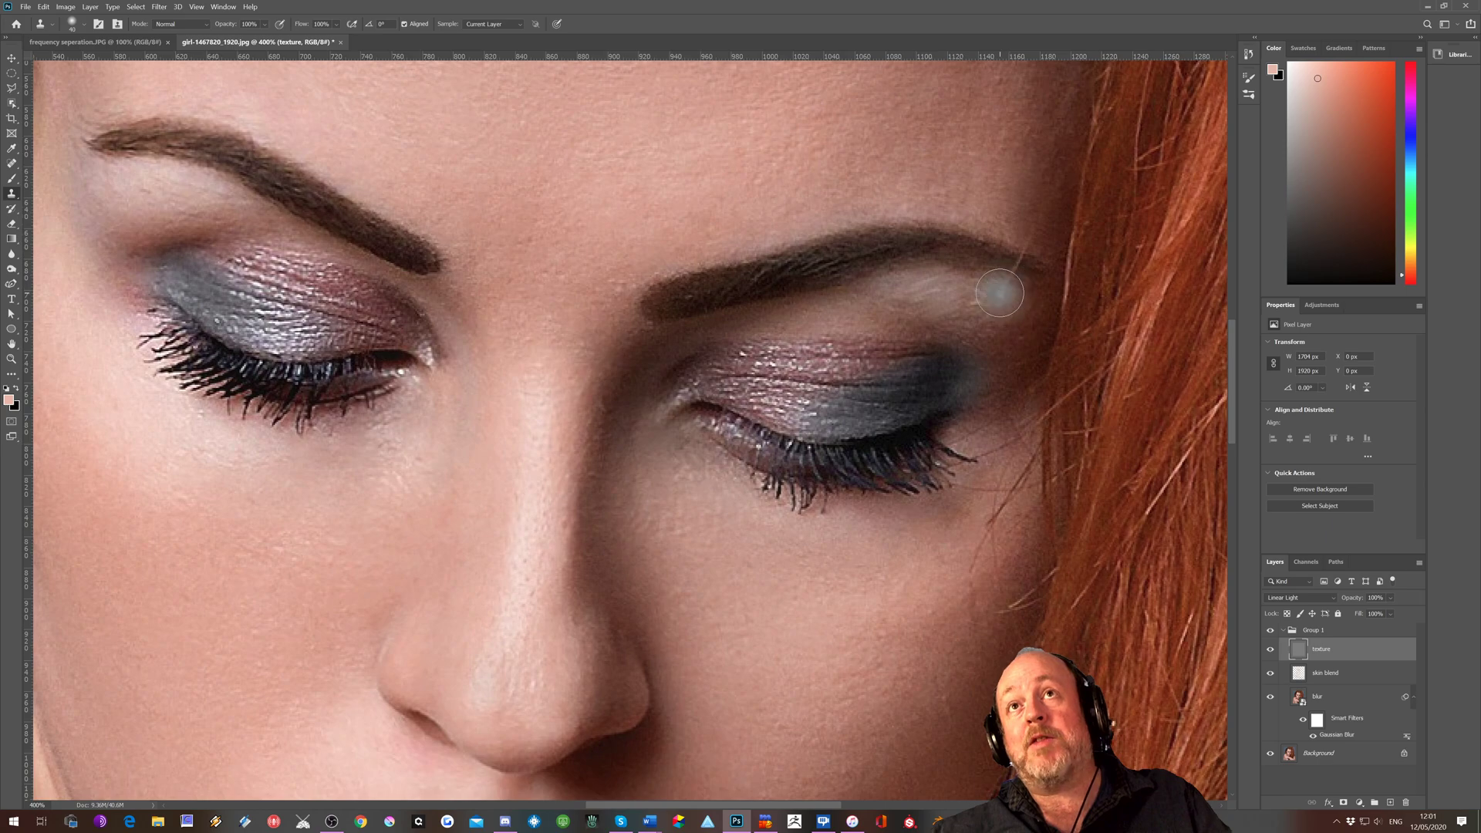
# Check the cheek, mouth and chin for remaining texture flaws and return the view to 100%
pyautogui.scroll(-5, 995, 339)
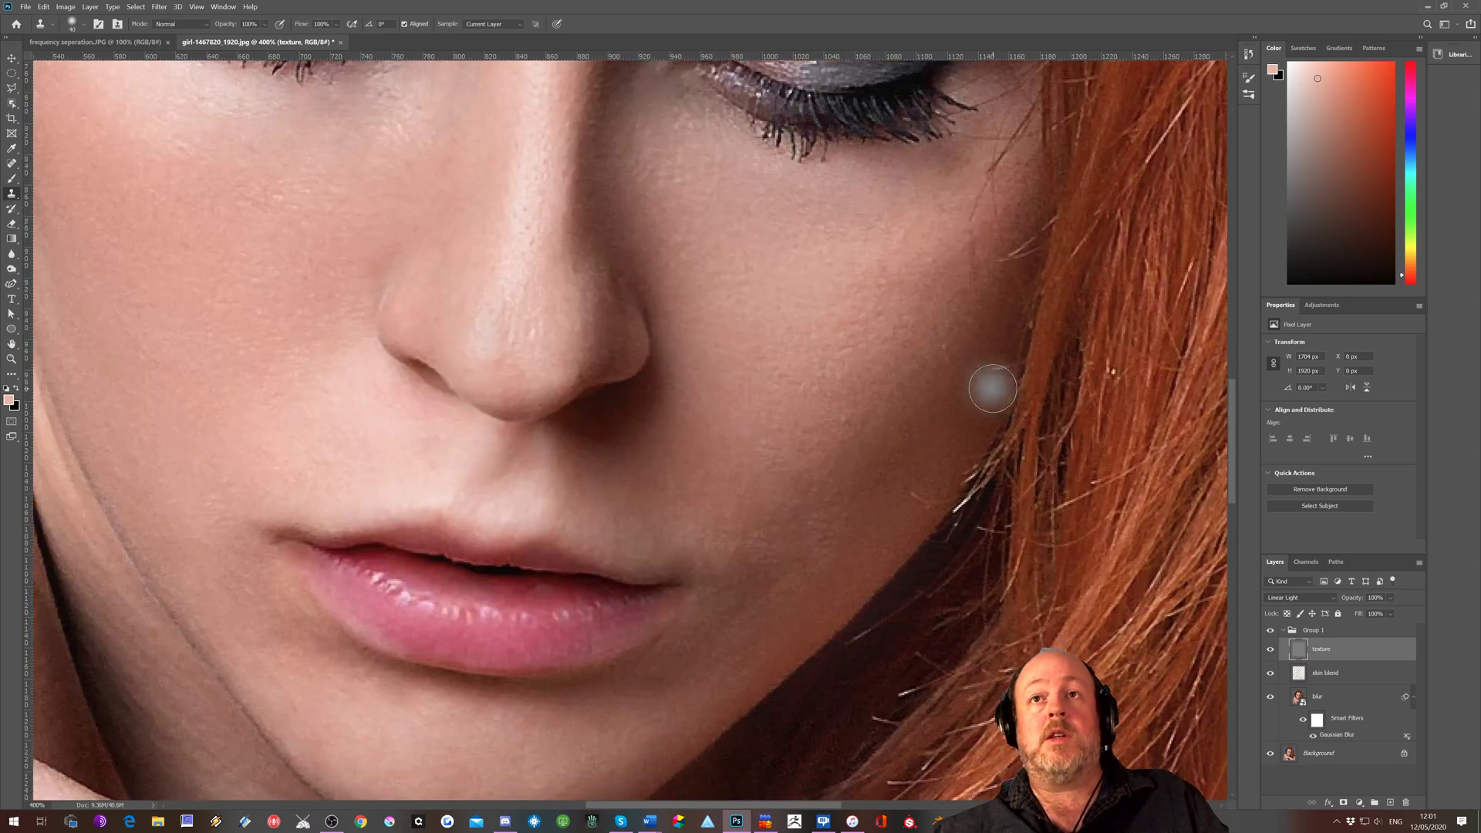
pyautogui.scroll(-3, 993, 388)
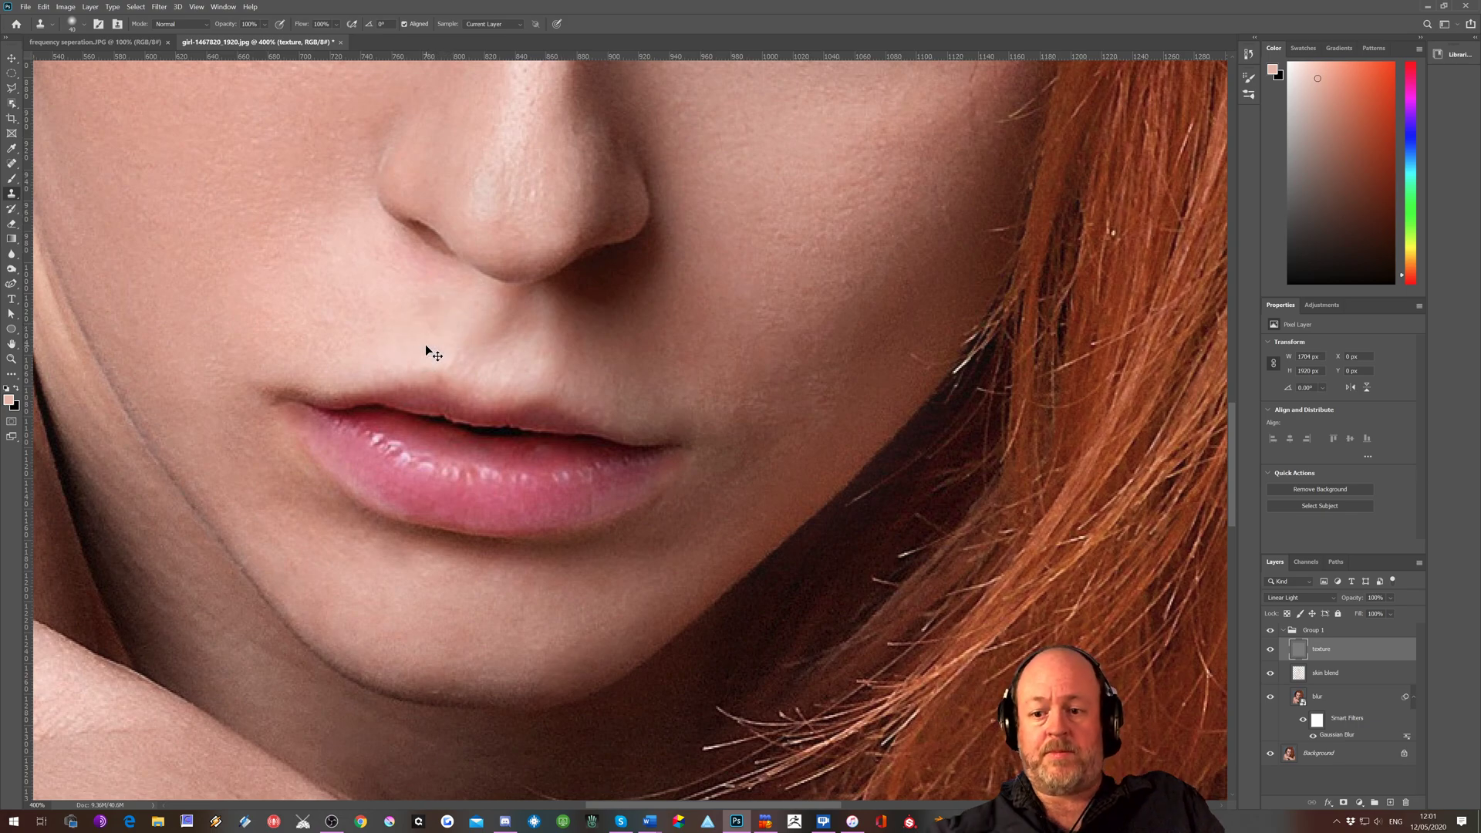
pyautogui.hotkey('ctrl', '-')
pyautogui.hotkey('ctrl', '-')
pyautogui.hotkey('ctrl', '-')
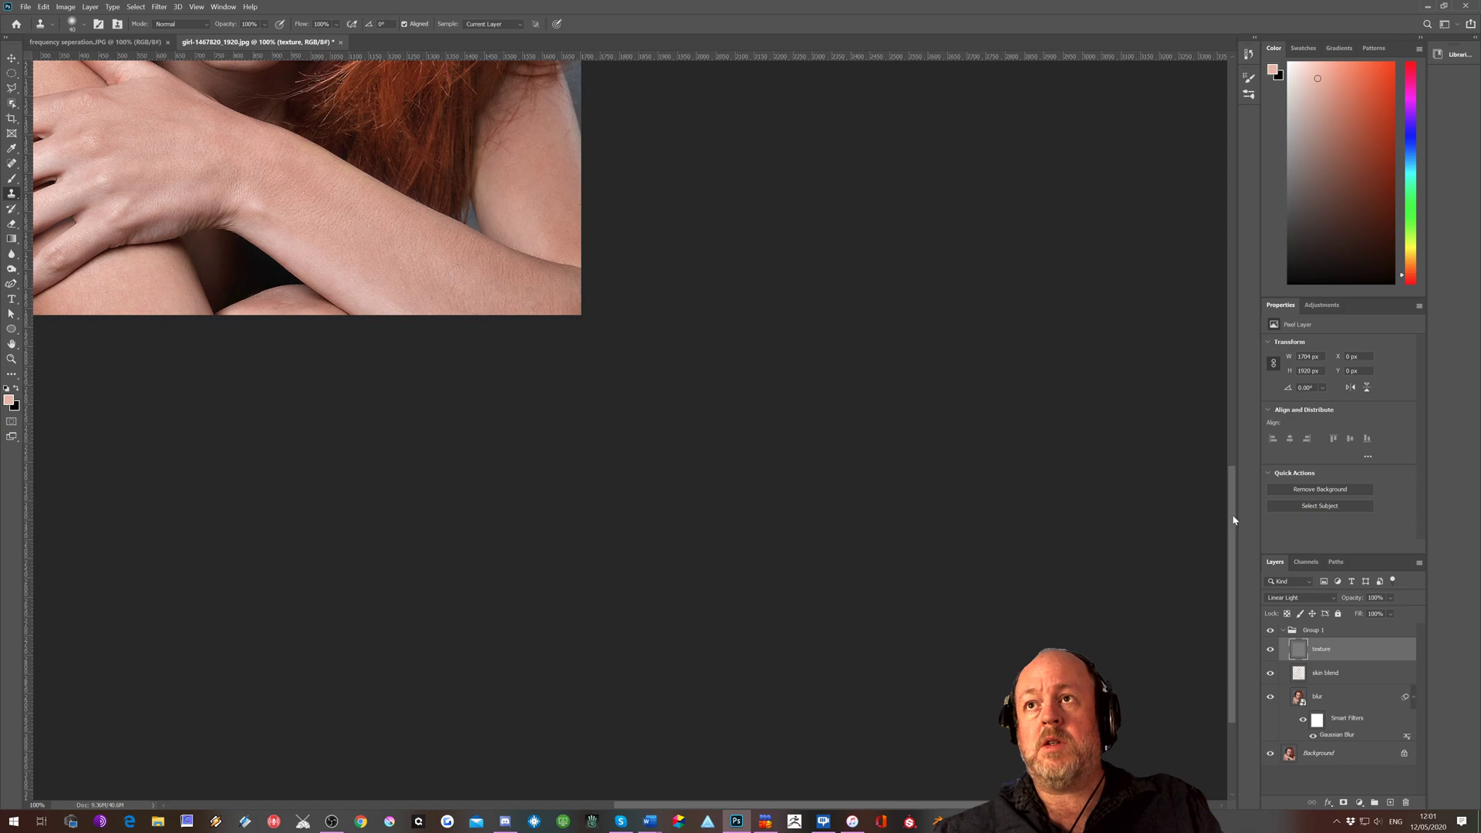
# Clone clean skin texture from the lower bridge of the nose over the small flaw near the nose tip on the texture layer
pyautogui.moveTo(1232, 521); pyautogui.dragTo(1220, 349)
pyautogui.hscroll(-6, 770, 778)
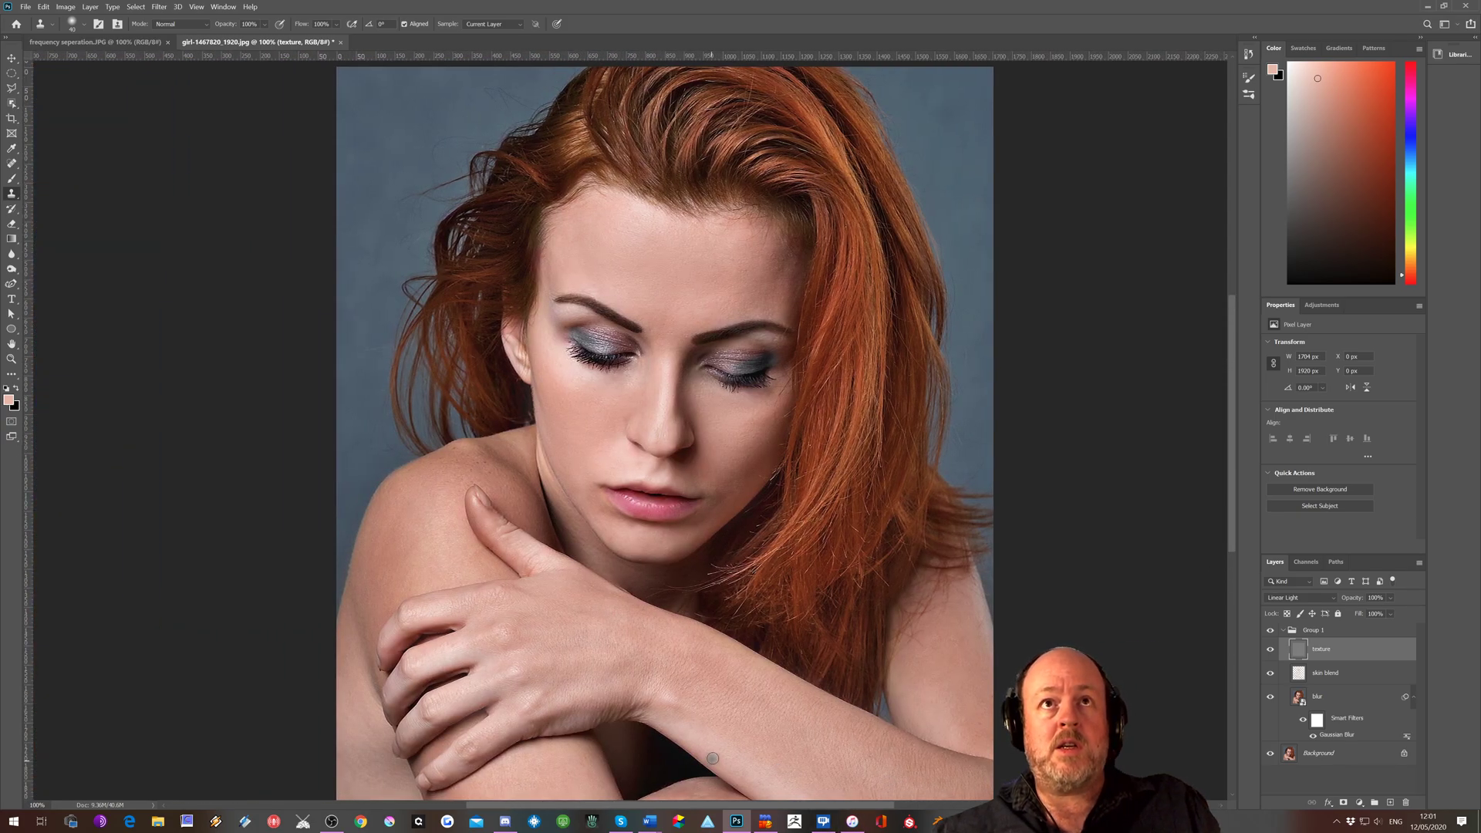
pyautogui.hotkey('ctrl', '+')
pyautogui.hotkey('ctrl', '+')
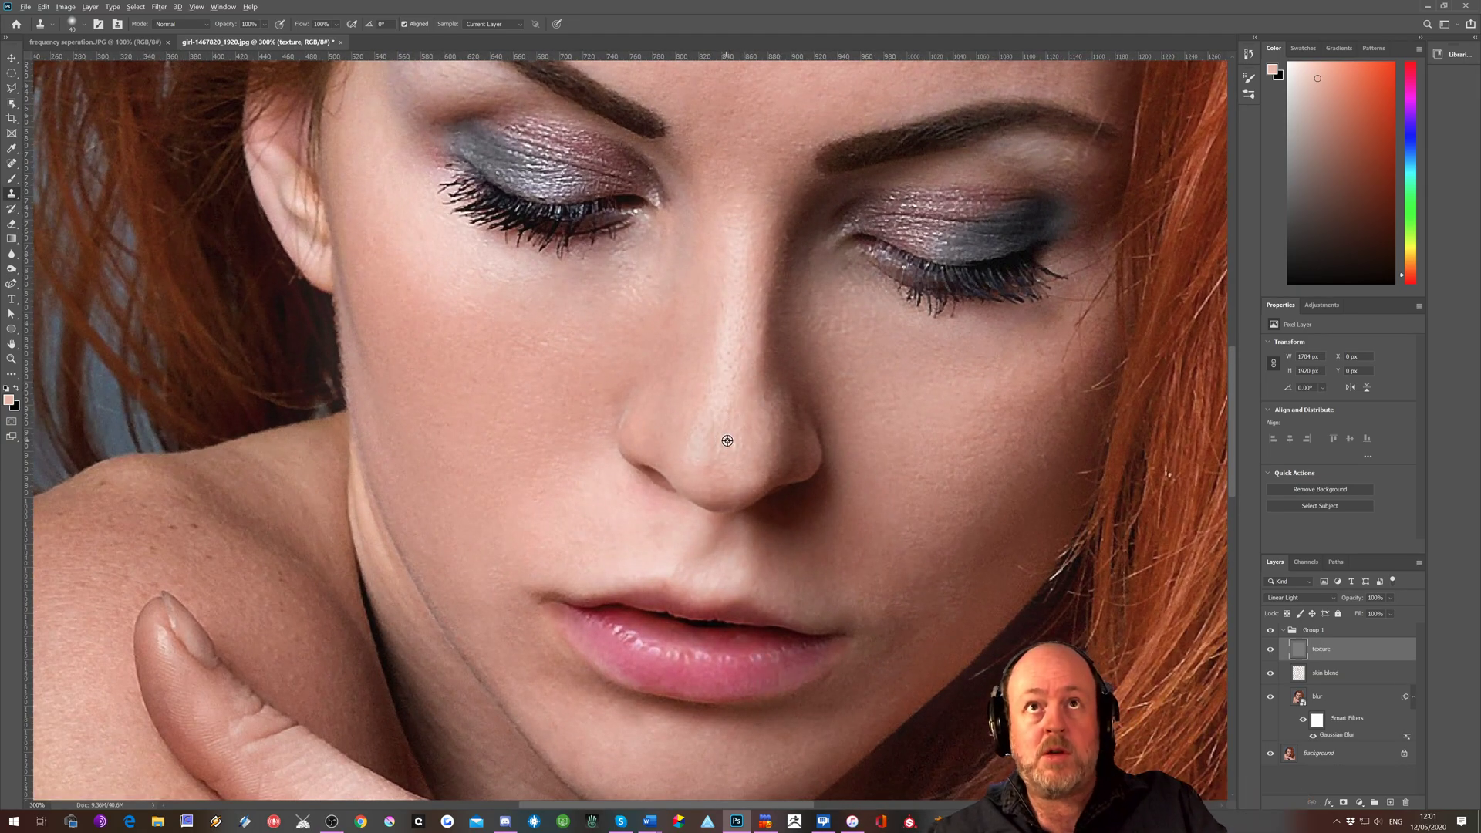
pyautogui.keyDown('alt'); pyautogui.click(731, 403); pyautogui.keyUp('alt')
pyautogui.moveTo(713, 438); pyautogui.dragTo(715, 448)
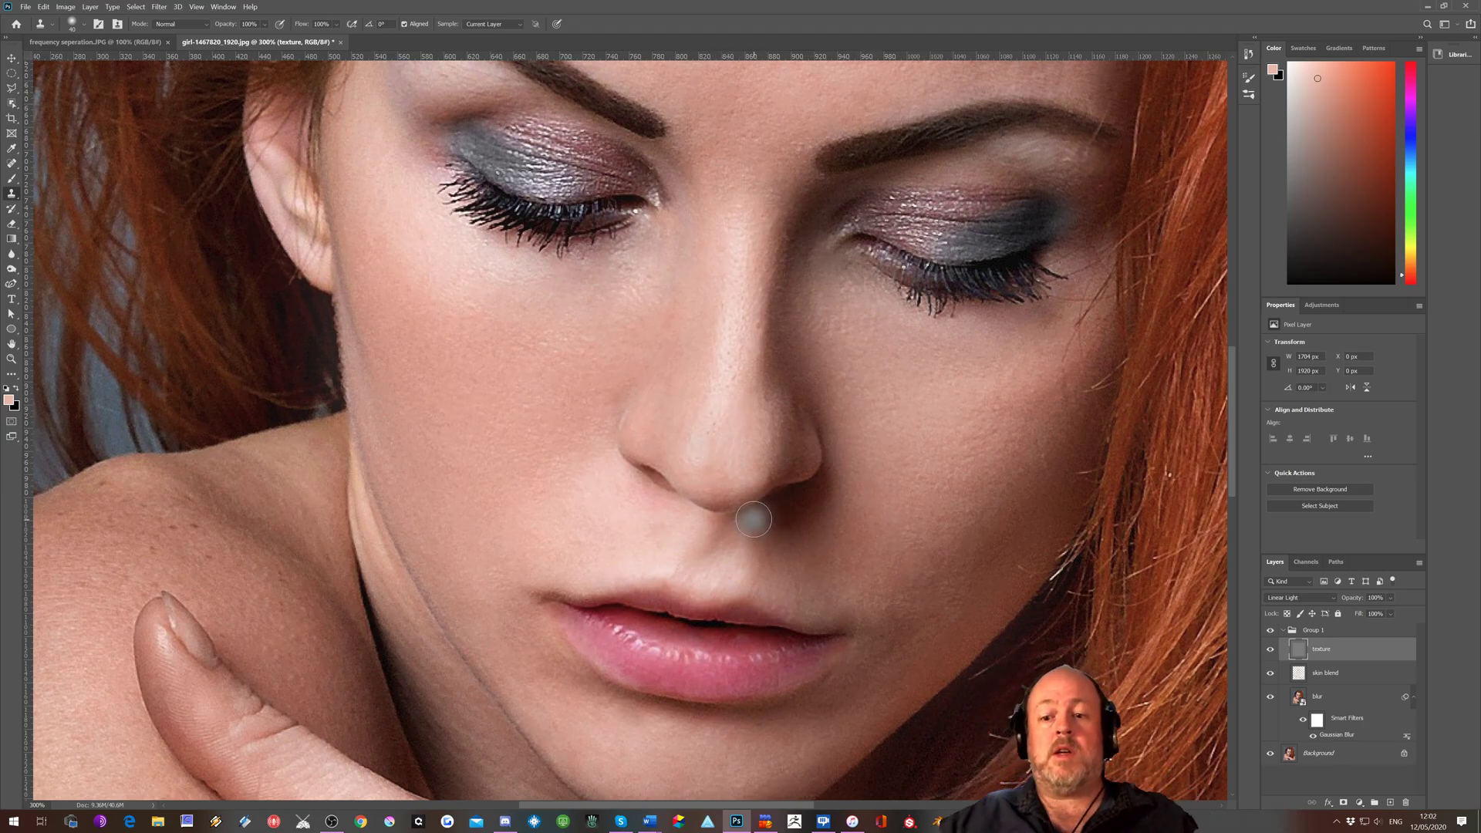
# Toggle the visibility of Group 1 off and on to compare the original portrait with the retouched version at 100%
pyautogui.hotkey('ctrl', '-')
pyautogui.hotkey('ctrl', '-')
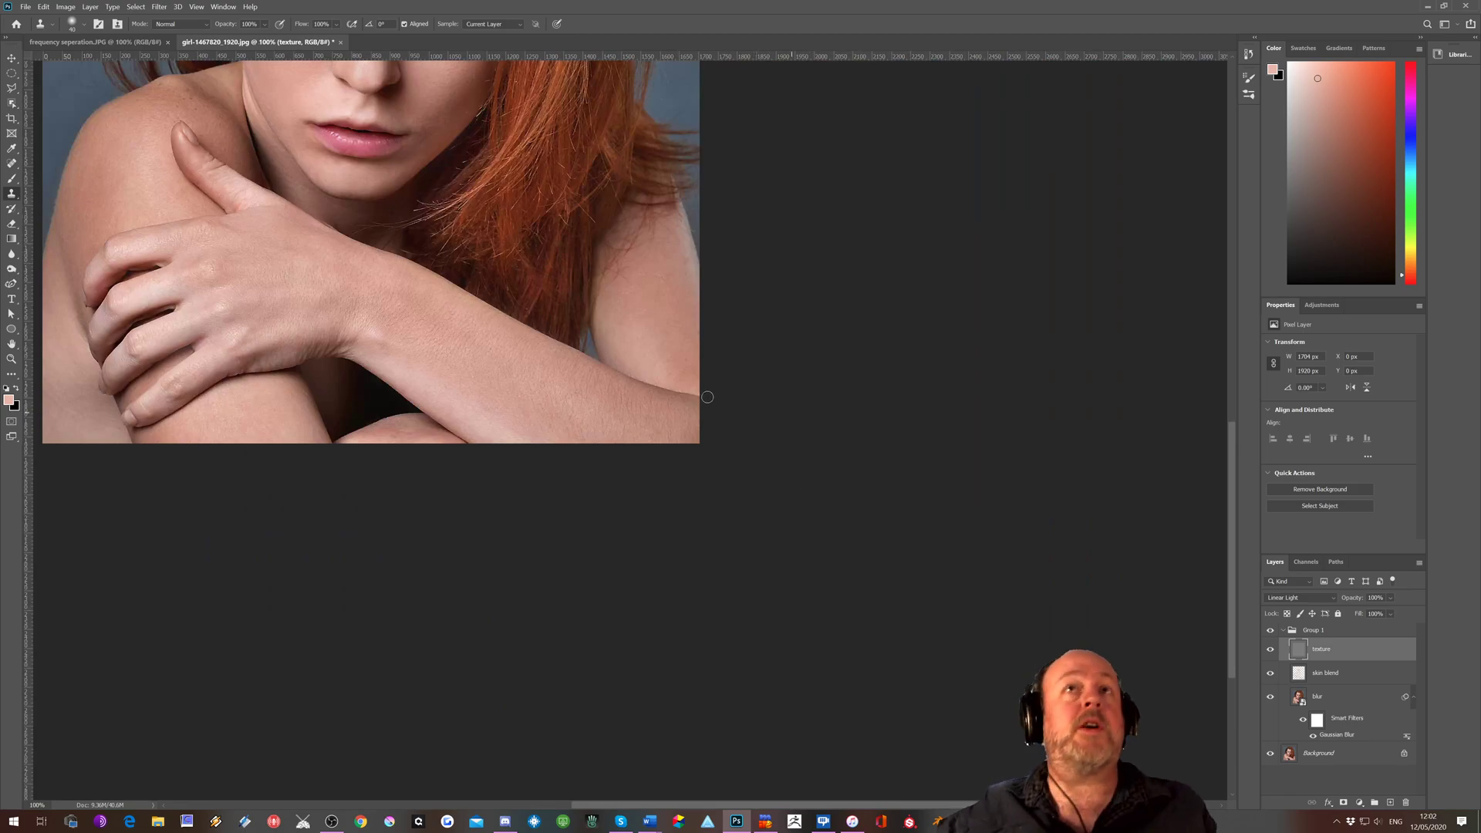
pyautogui.moveTo(1229, 563); pyautogui.dragTo(1231, 425)
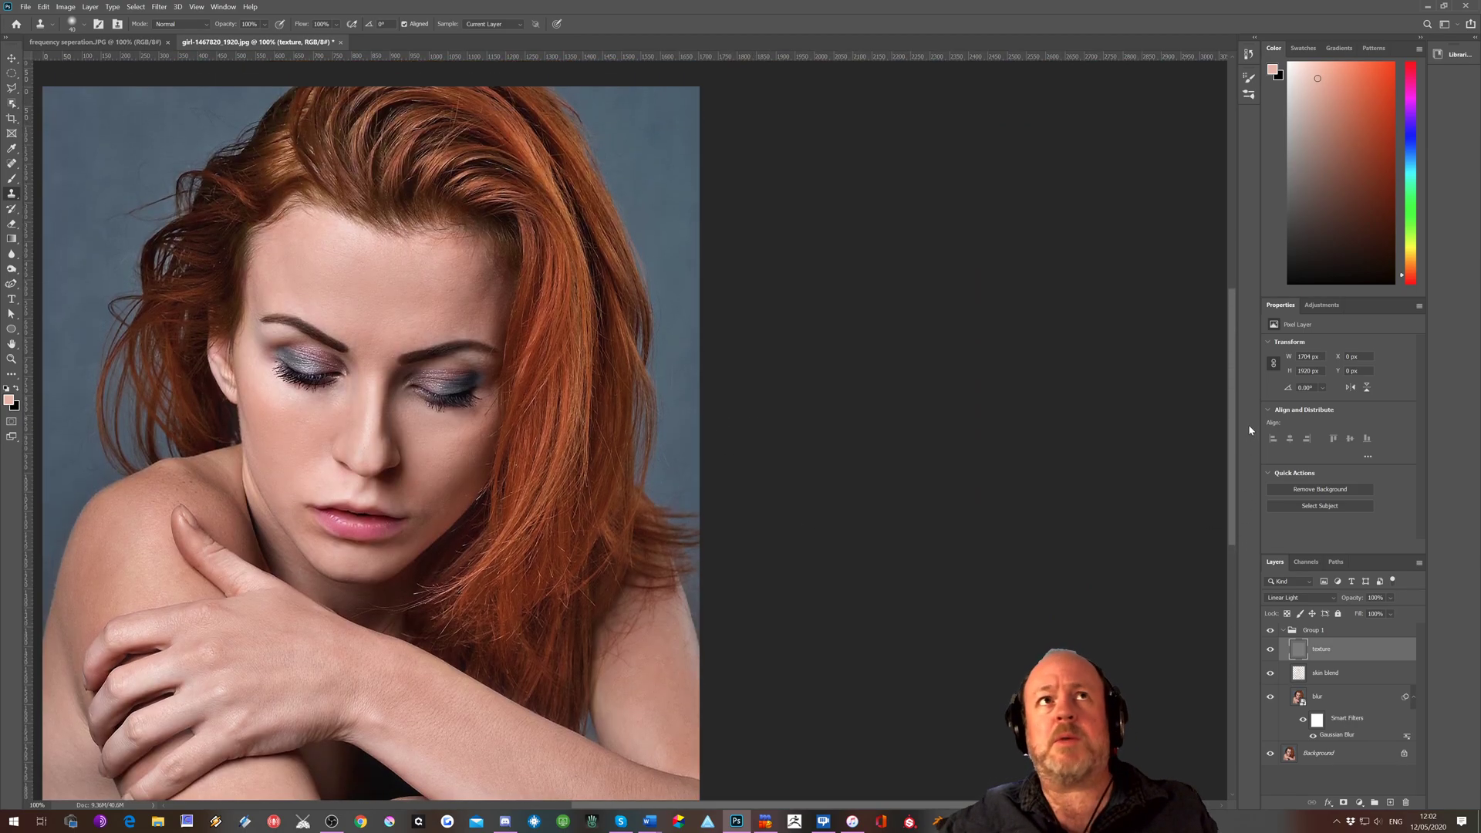
pyautogui.moveTo(958, 808); pyautogui.dragTo(857, 791)
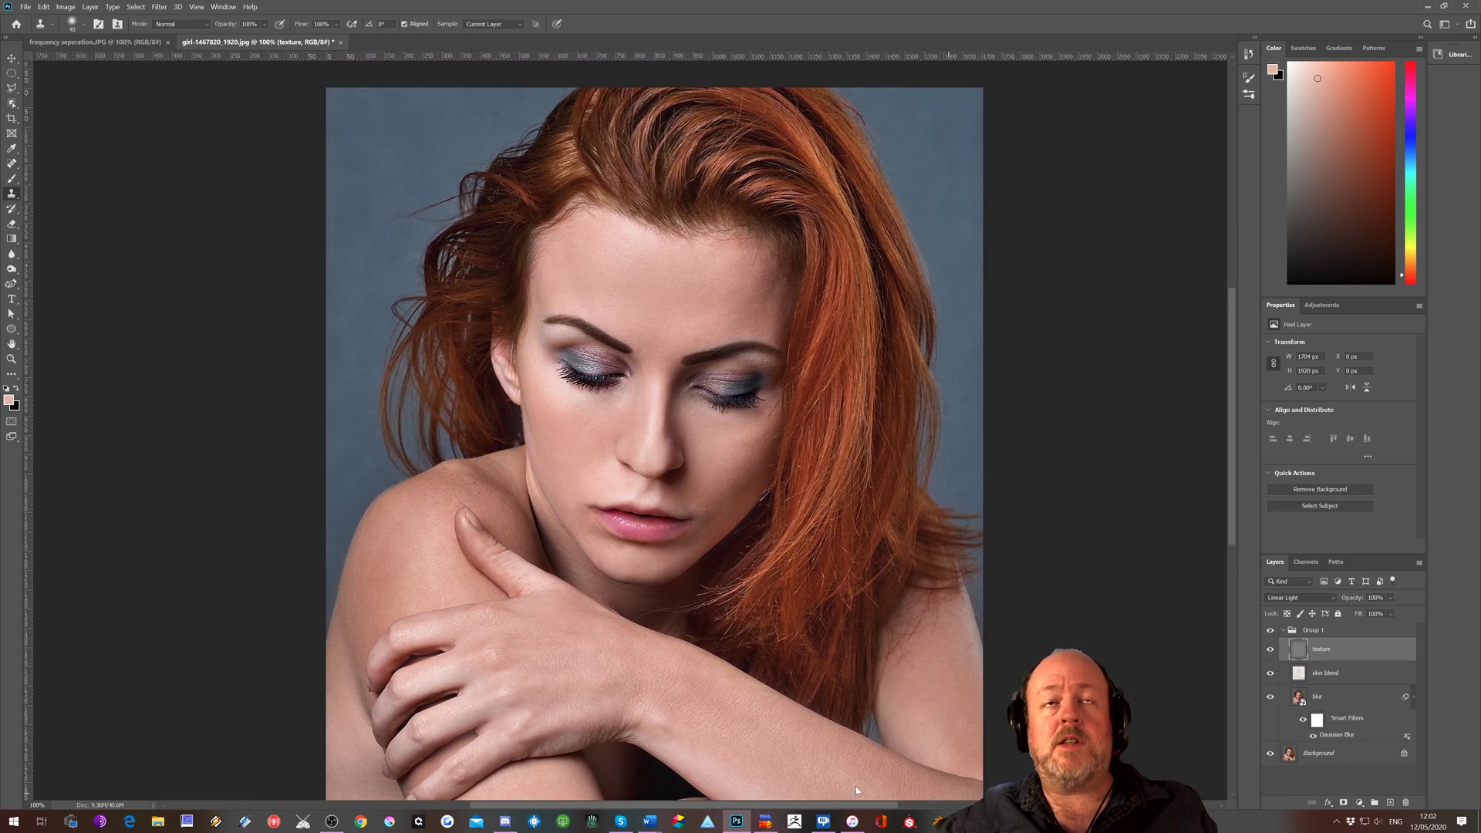
pyautogui.click(1270, 632)
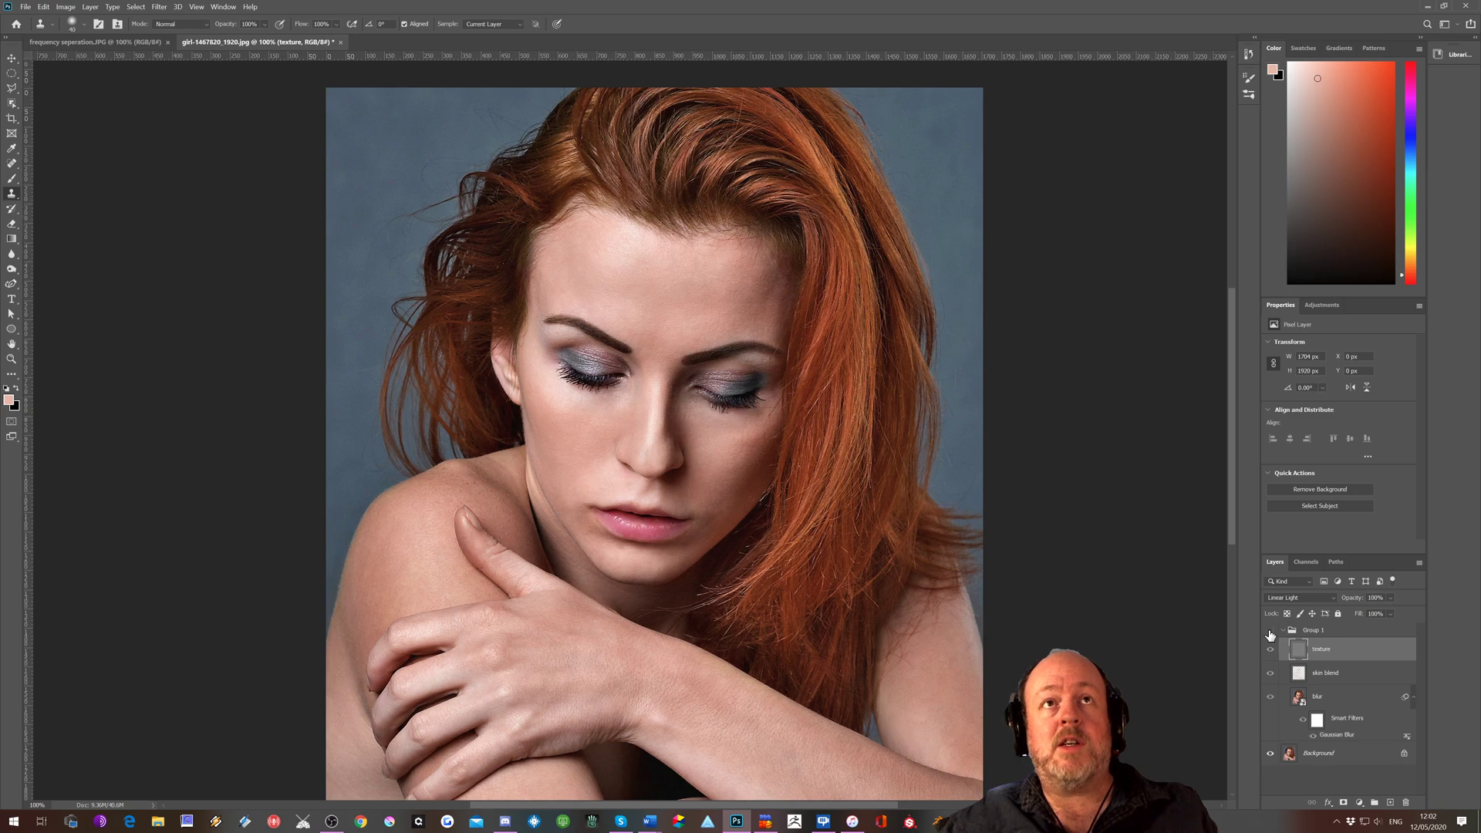
pyautogui.click(1270, 631)
pyautogui.click(1270, 631)
pyautogui.click(1271, 632)
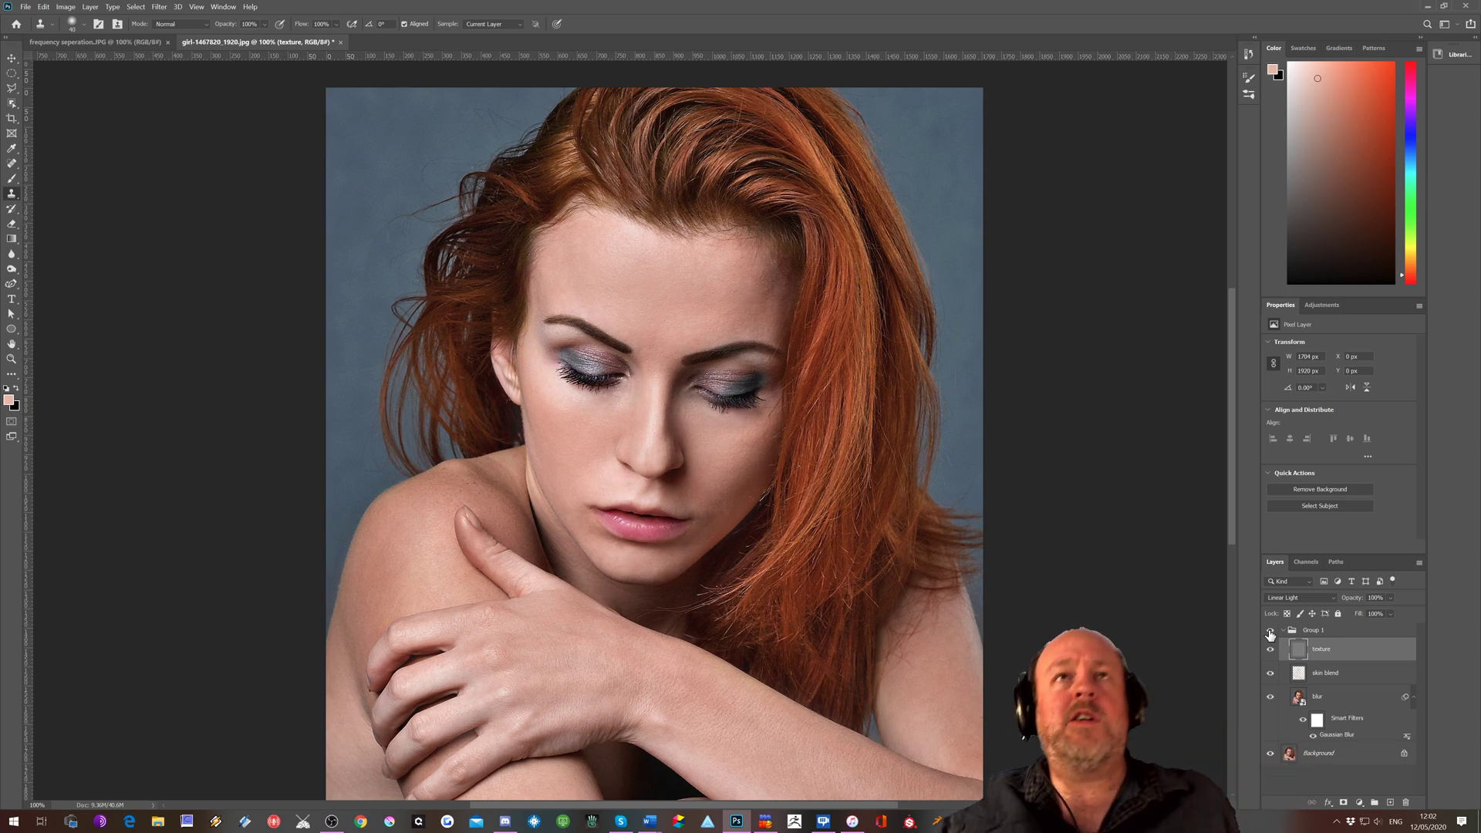